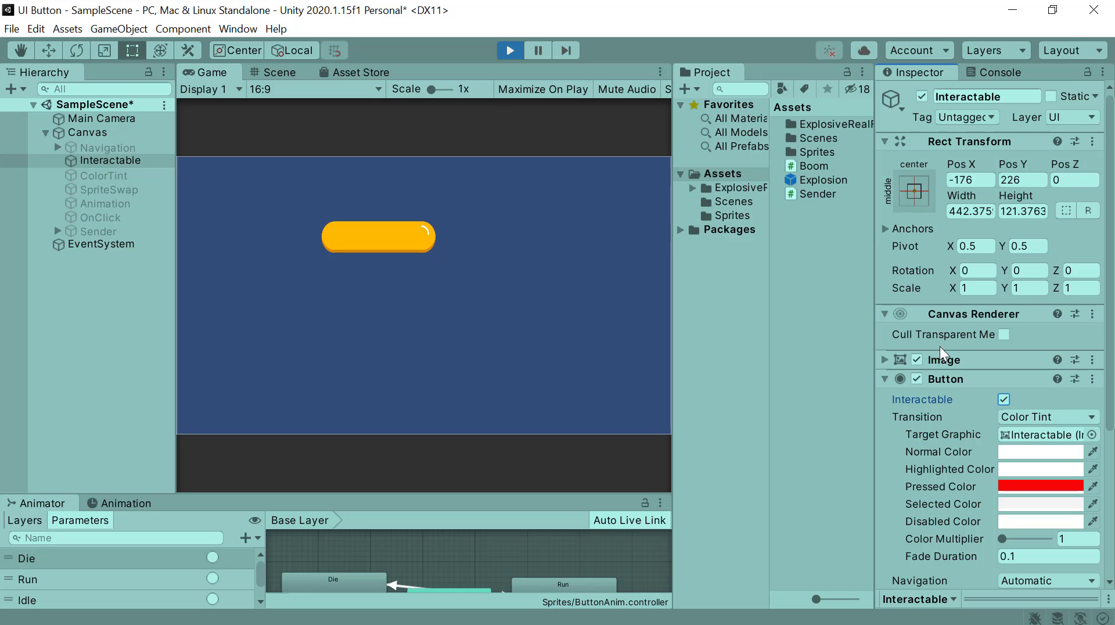
# Inspect the Interactable object's source image and button settings, and try out the yellow button in the running game.
pyautogui.click(887, 360)
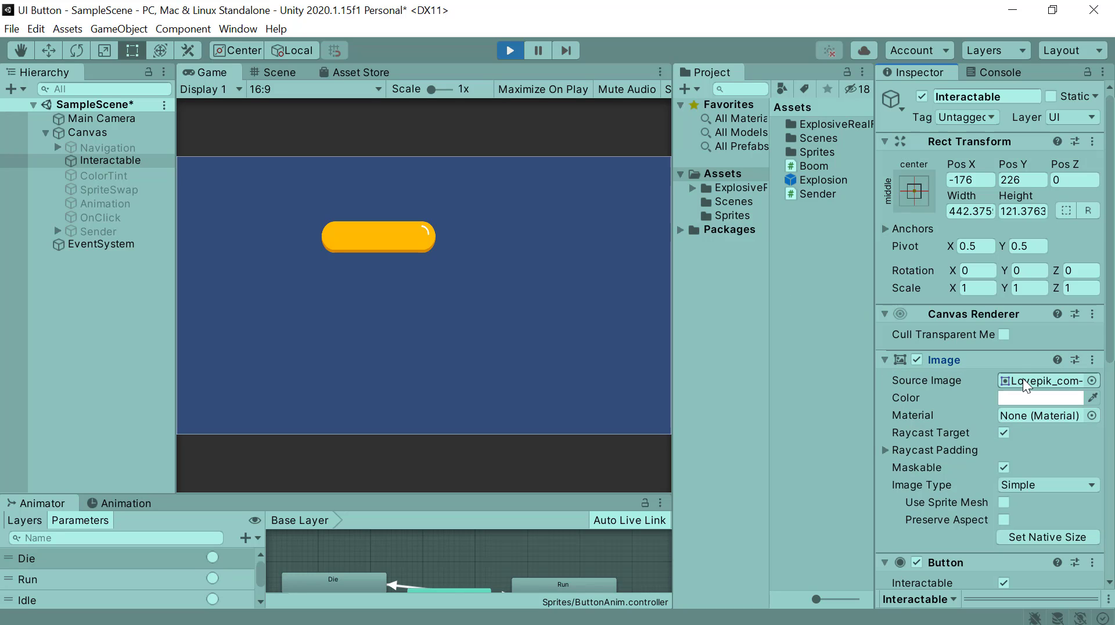
pyautogui.click(1023, 380)
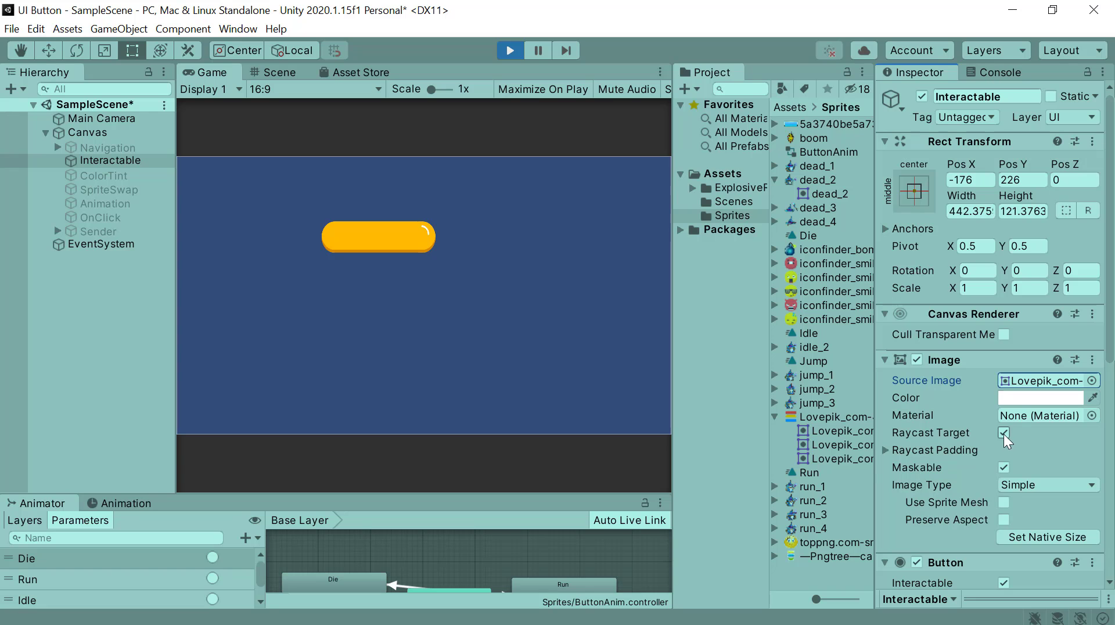
pyautogui.scroll(-4, 955, 475)
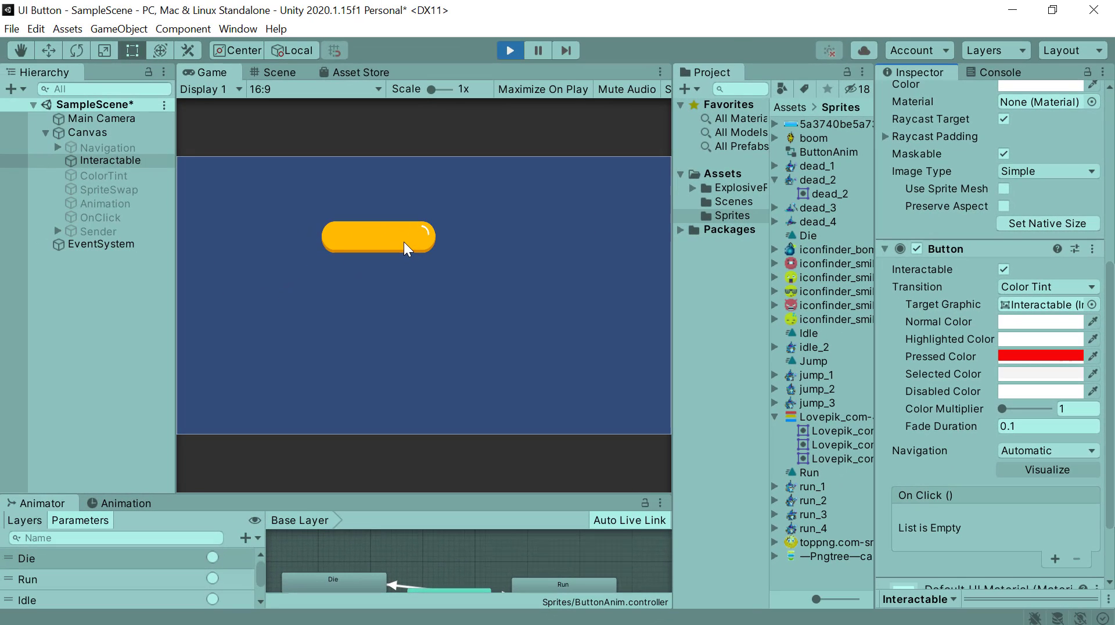
pyautogui.click(404, 243)
pyautogui.click(404, 243)
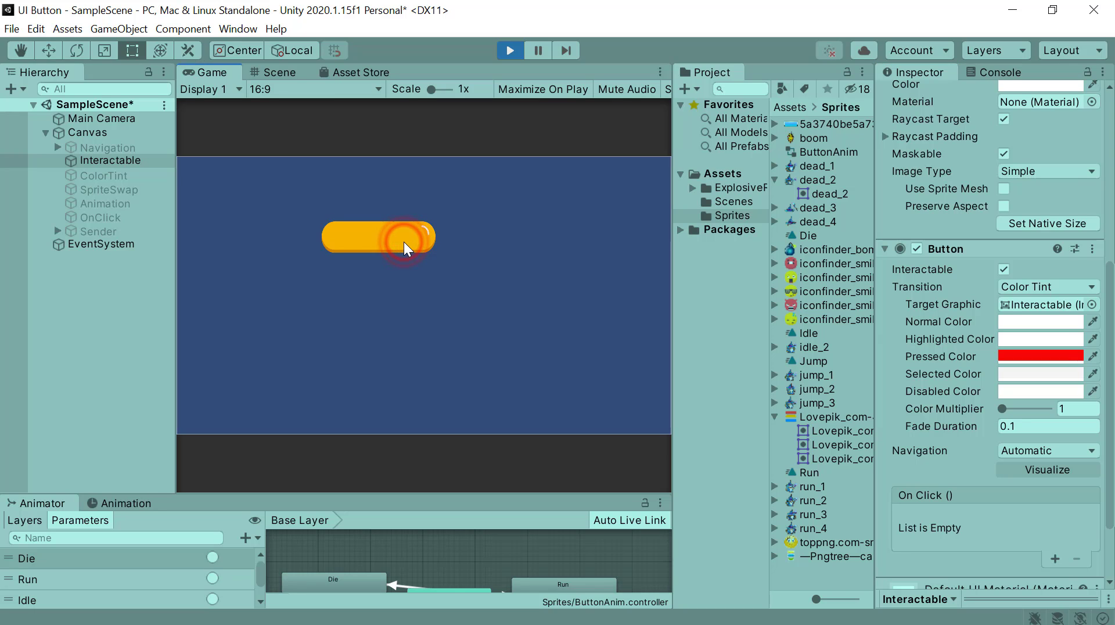
# Turn off Interactable on the yellow button's Button component and test the button in the running game.
pyautogui.click(1003, 269)
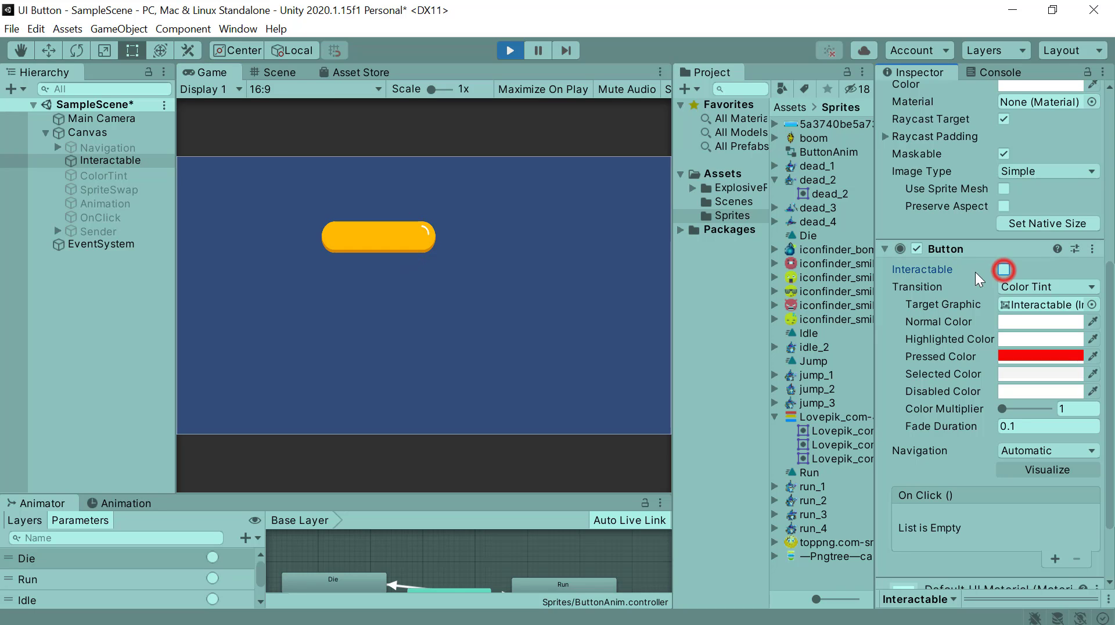
pyautogui.click(389, 243)
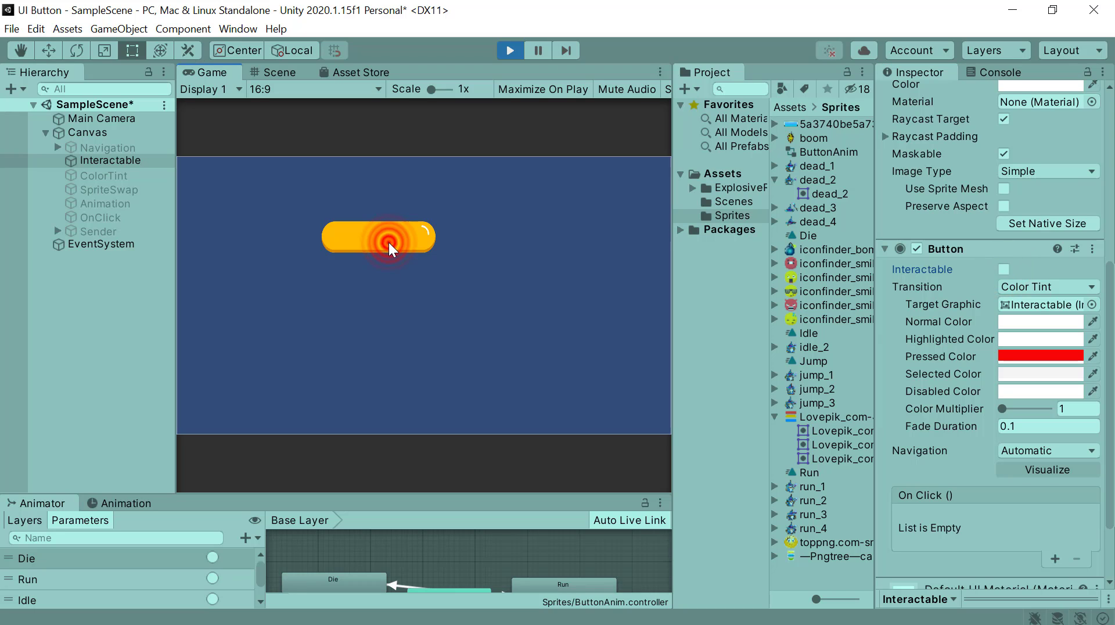
# Set the Disabled Color of the Interactable object's button to near-black 1B0B0B and exit play mode.
pyautogui.click(134, 247)
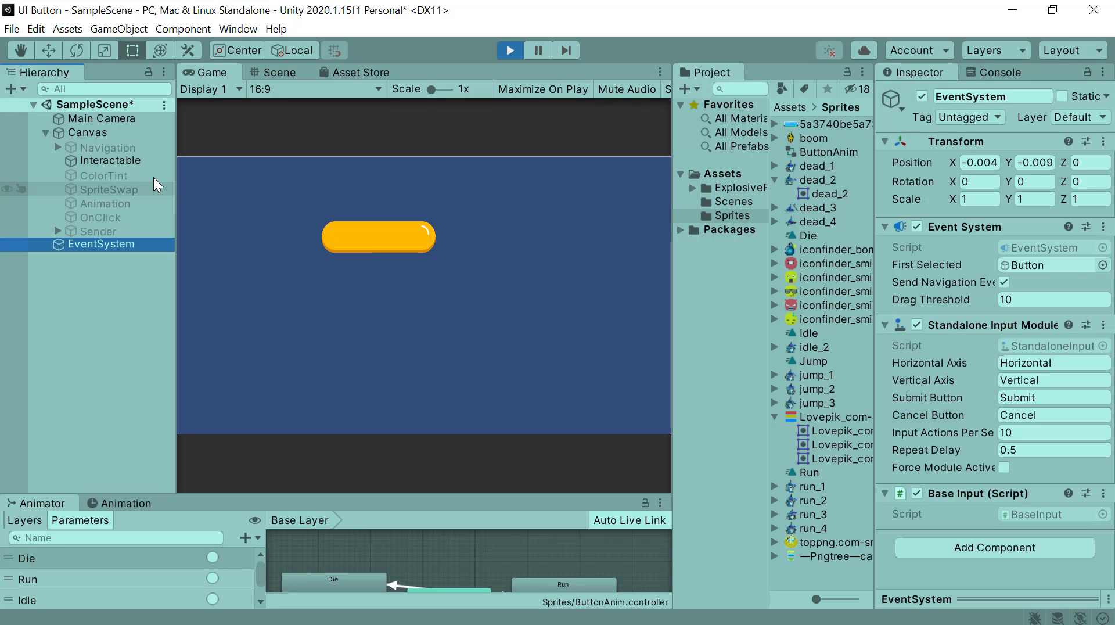
pyautogui.click(134, 163)
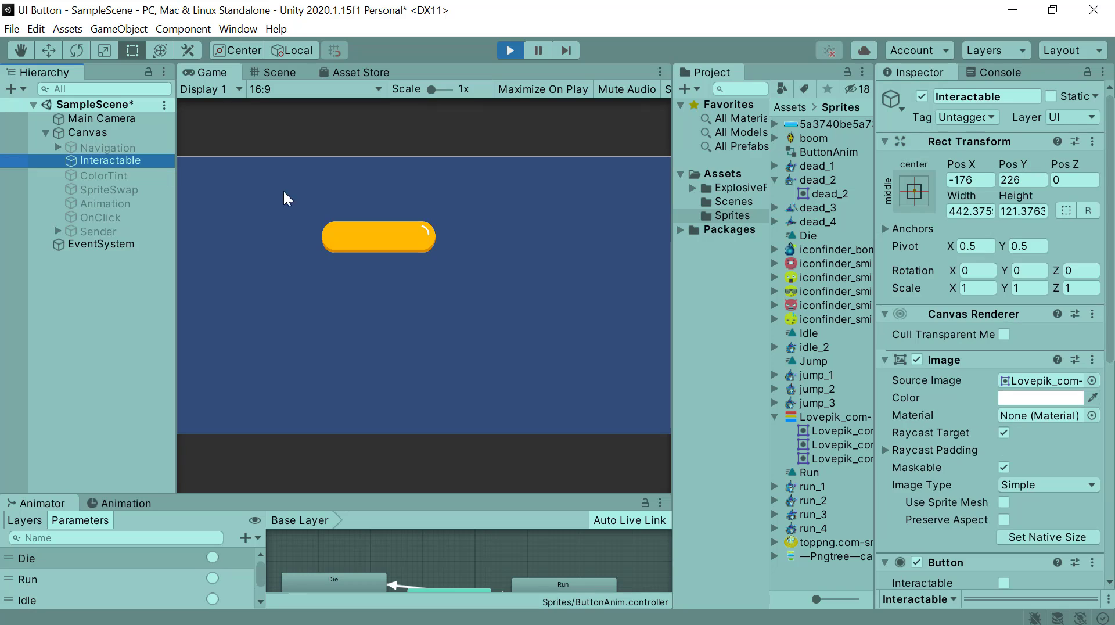
pyautogui.scroll(-5, 930, 419)
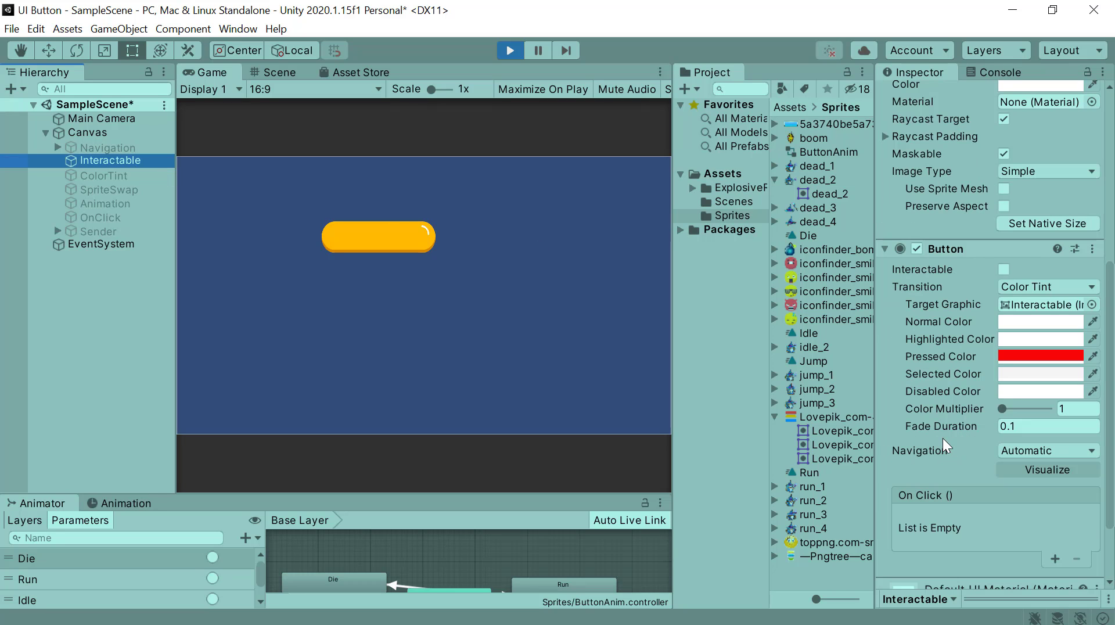
pyautogui.click(1008, 393)
pyautogui.click(1017, 344)
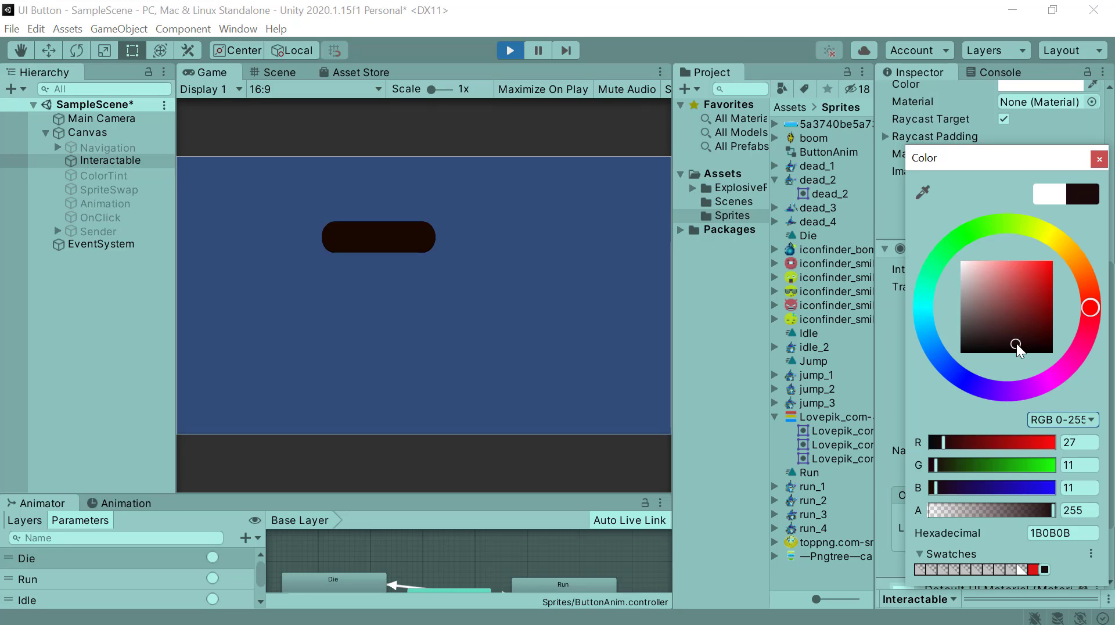
pyautogui.click(1097, 162)
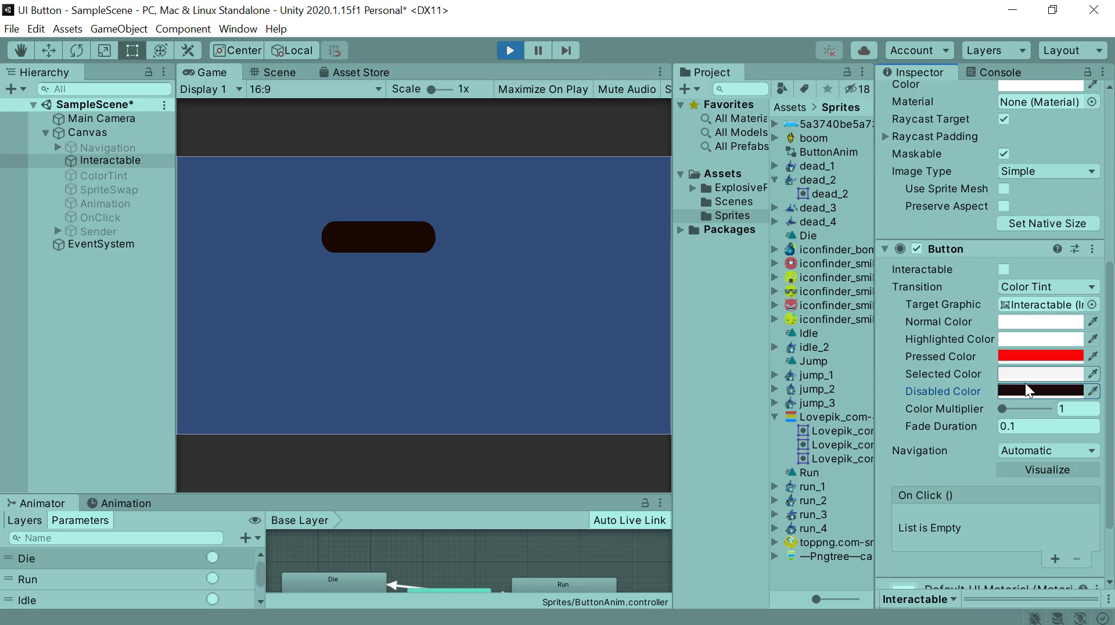
pyautogui.click(507, 51)
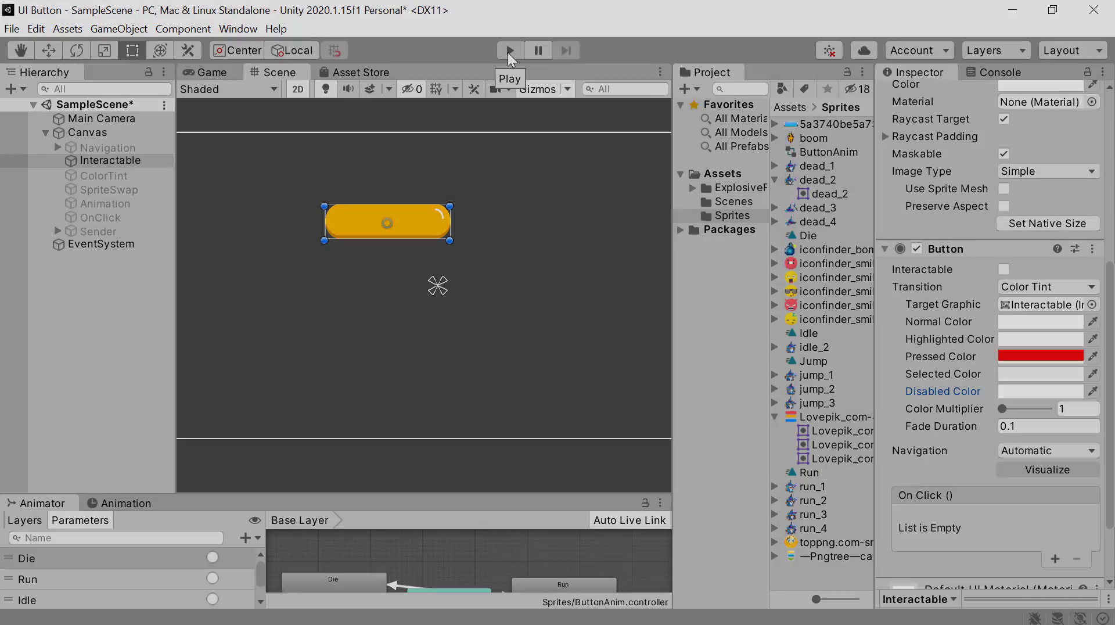
# Run the scene, set the ColorTint button's Transition to None, and test the green button in the game.
pyautogui.click(508, 51)
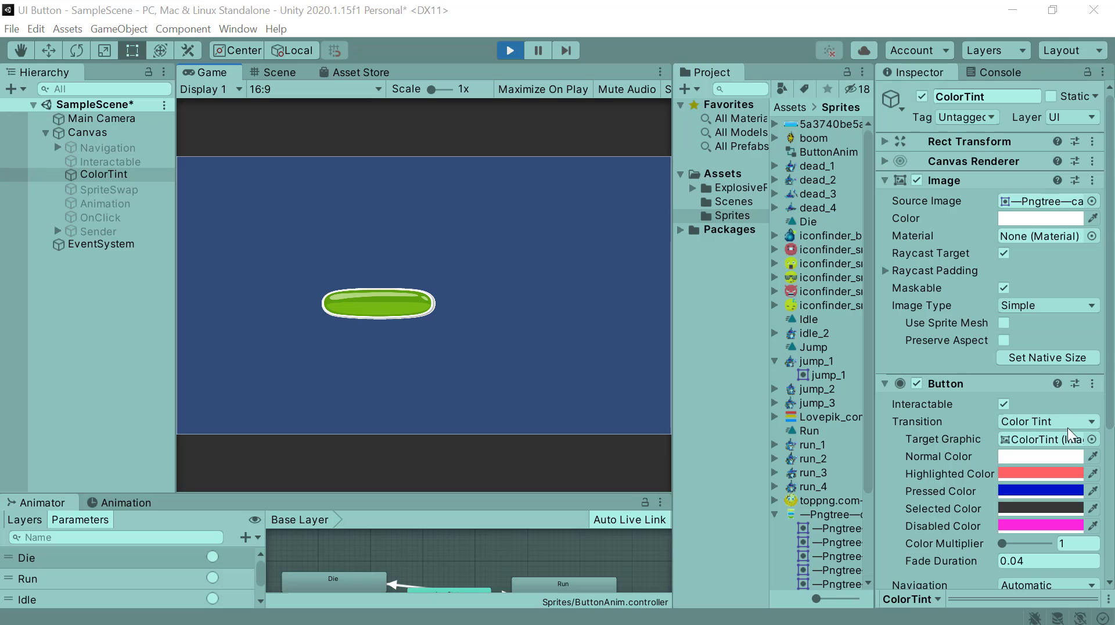
pyautogui.click(1097, 408)
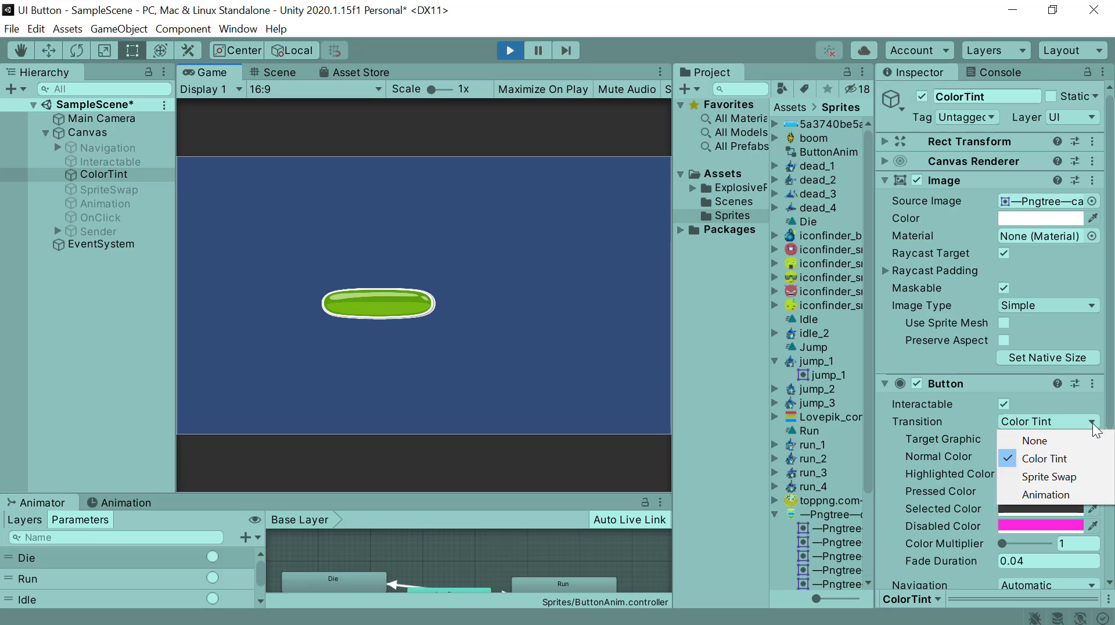
pyautogui.click(1032, 440)
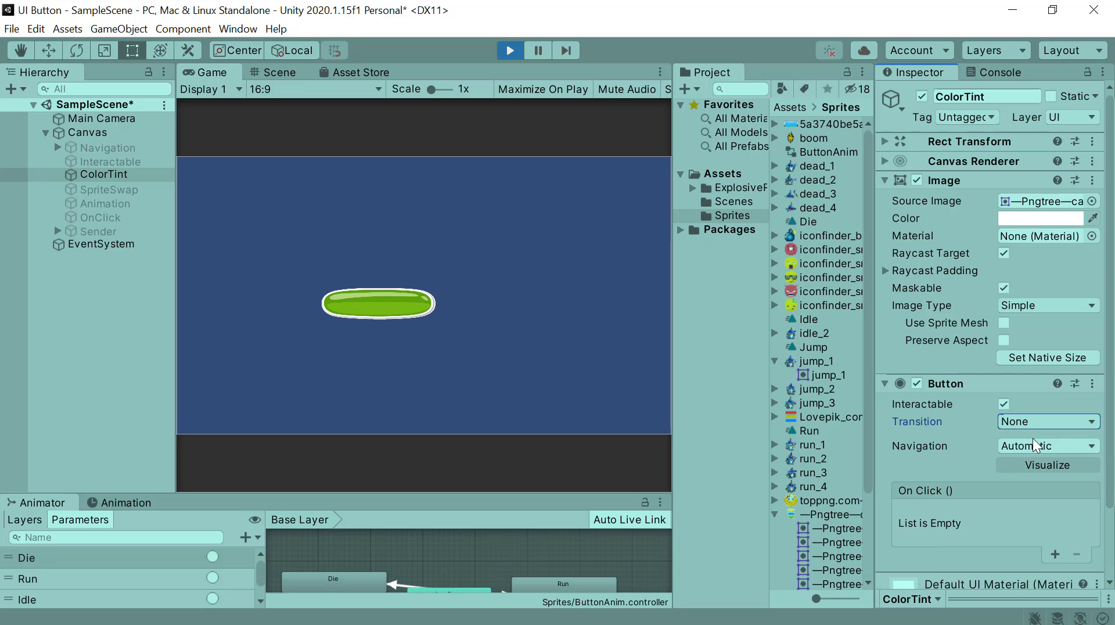
pyautogui.click(377, 304)
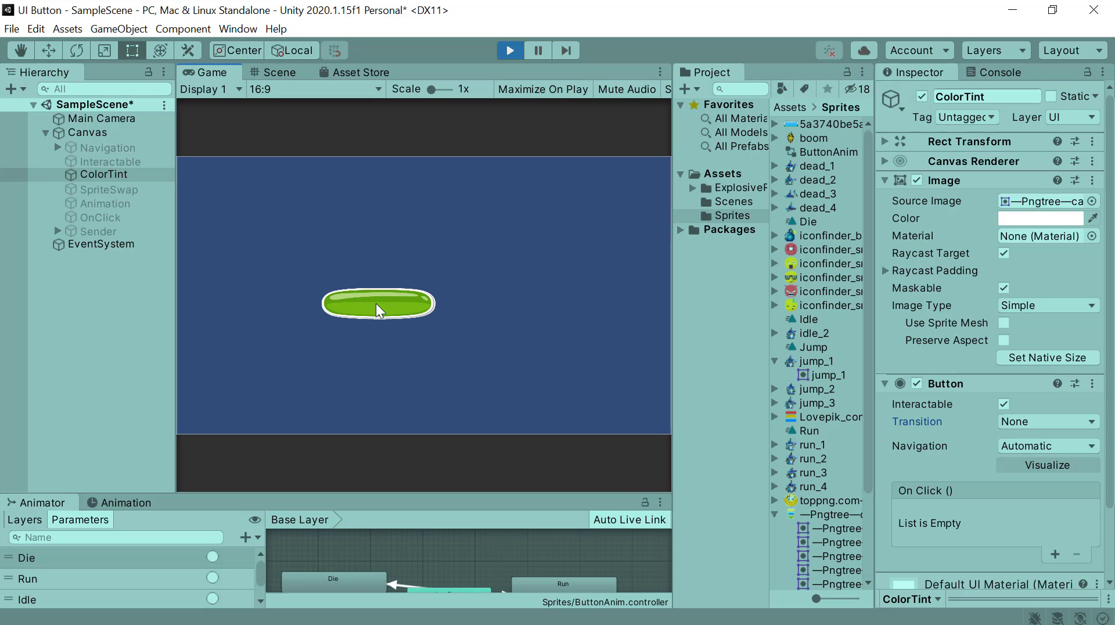
pyautogui.click(375, 303)
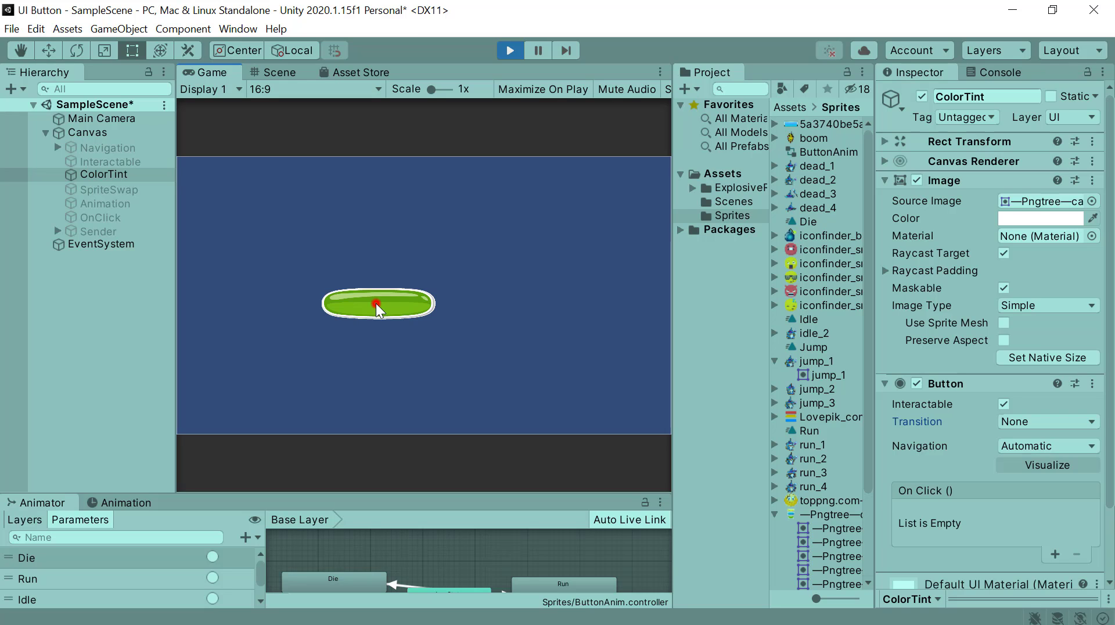
# Set the ColorTint button's Transition to Color Tint and test its normal and selected tints in the game.
pyautogui.click(1088, 422)
pyautogui.click(1047, 458)
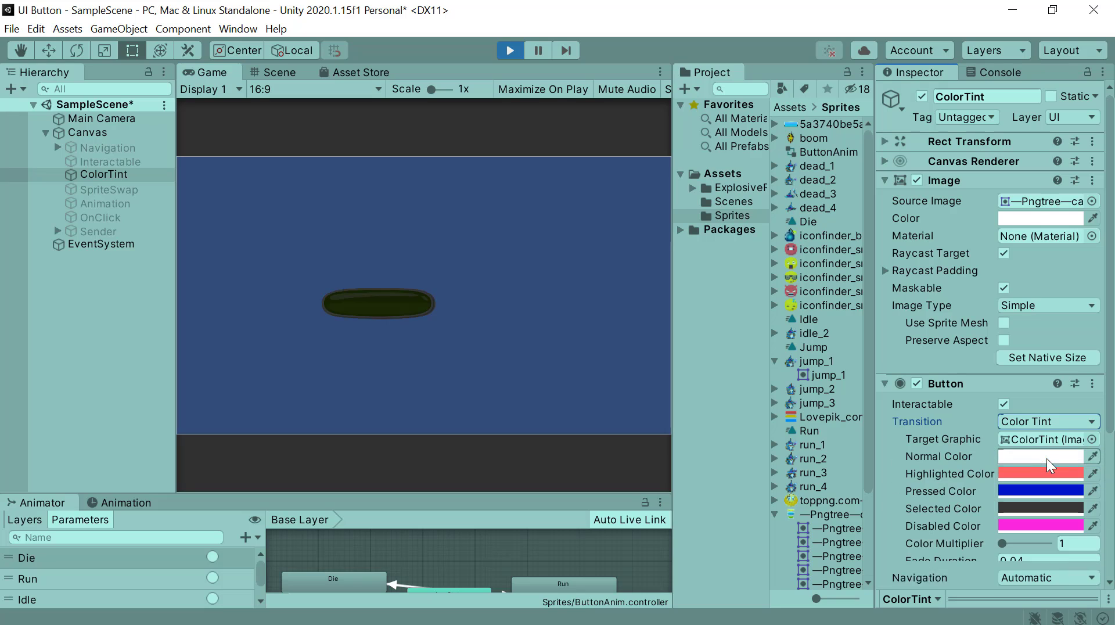
pyautogui.click(570, 357)
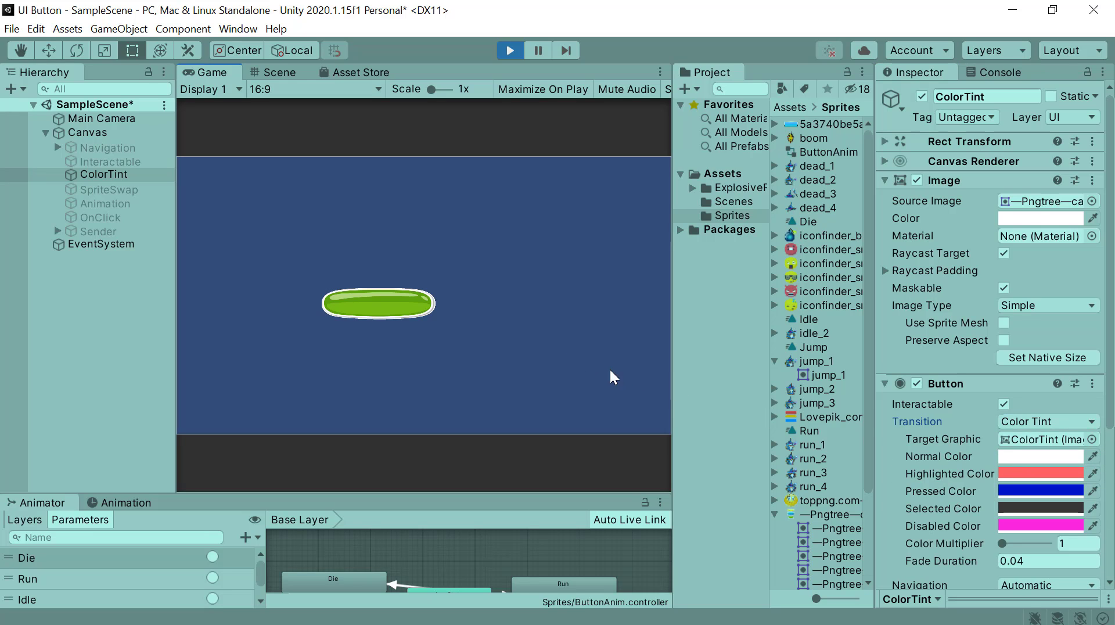
pyautogui.click(399, 305)
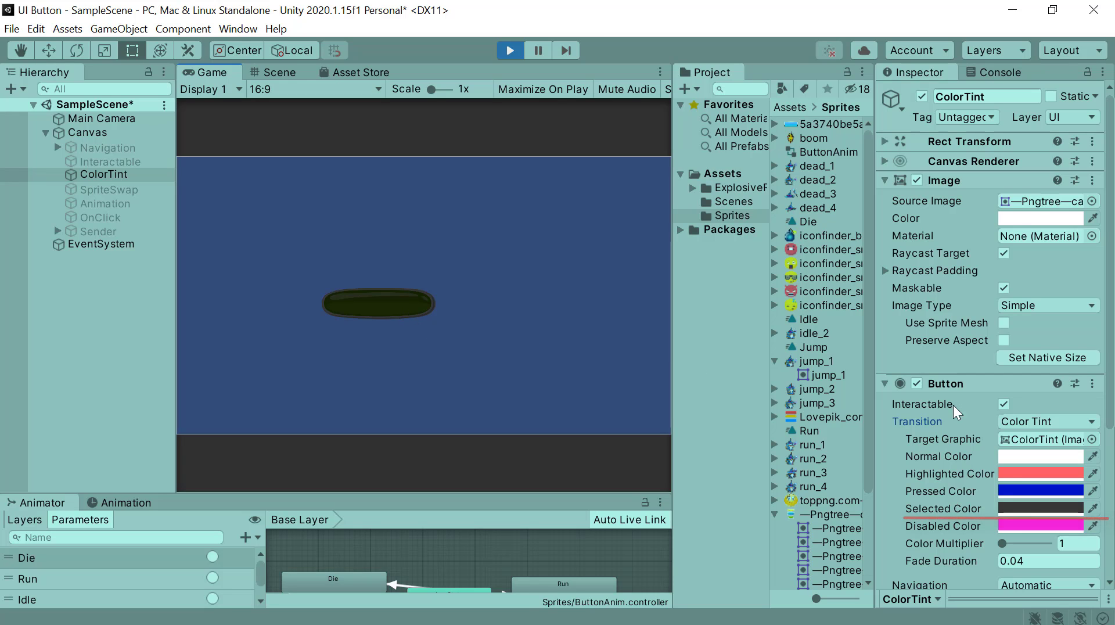
# Preview the ColorTint button's disabled tint by switching Interactable off and on again, and retest selecting and deselecting it in the game.
pyautogui.click(1004, 403)
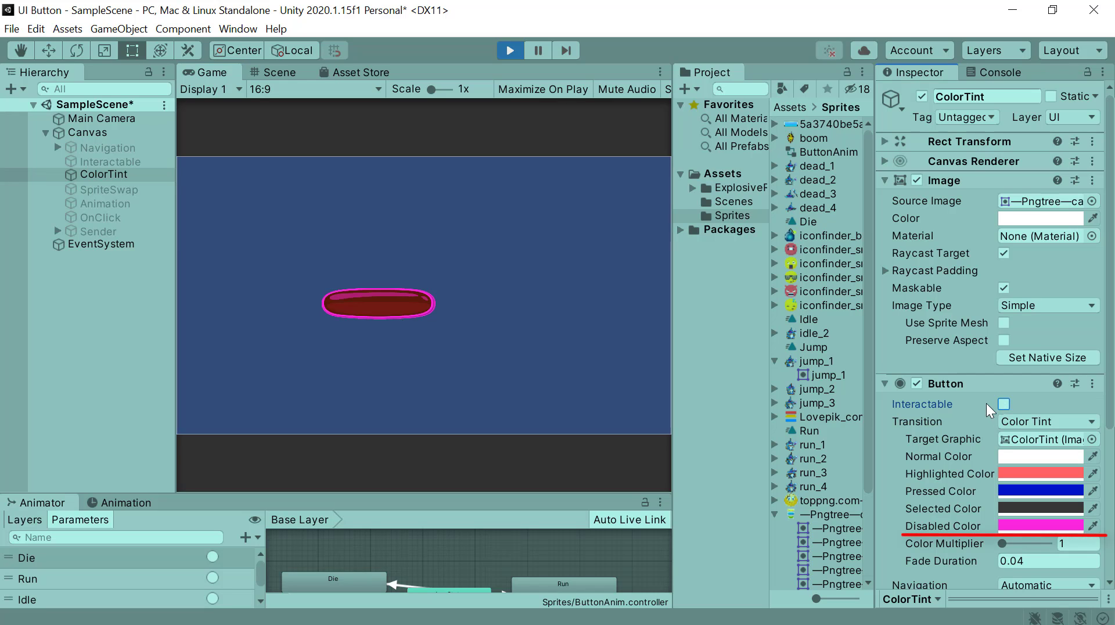
pyautogui.click(1002, 403)
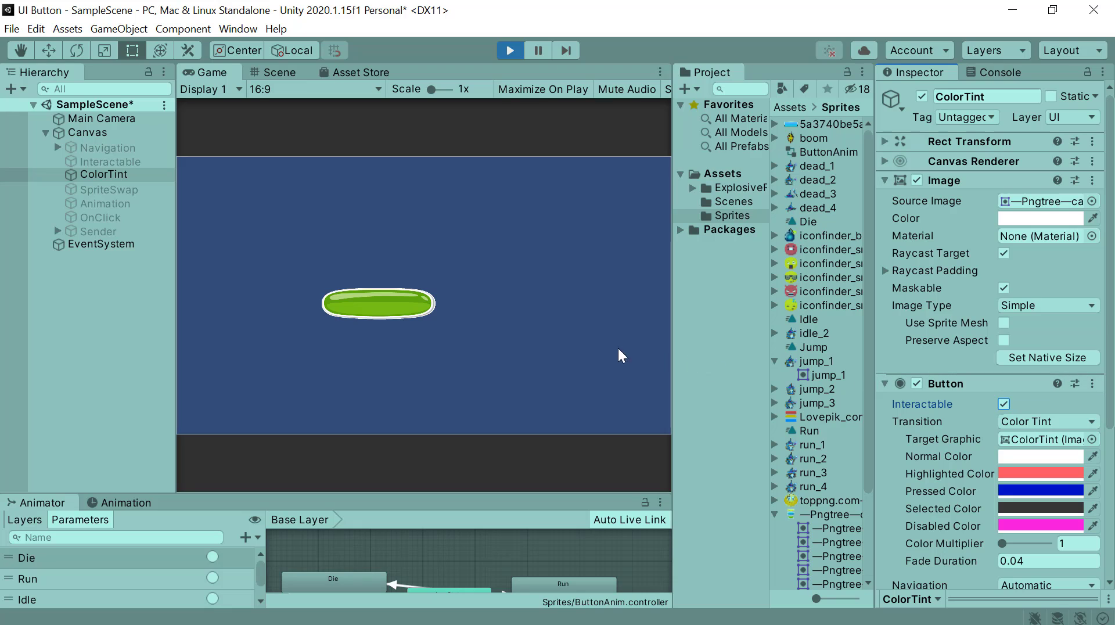
pyautogui.click(393, 304)
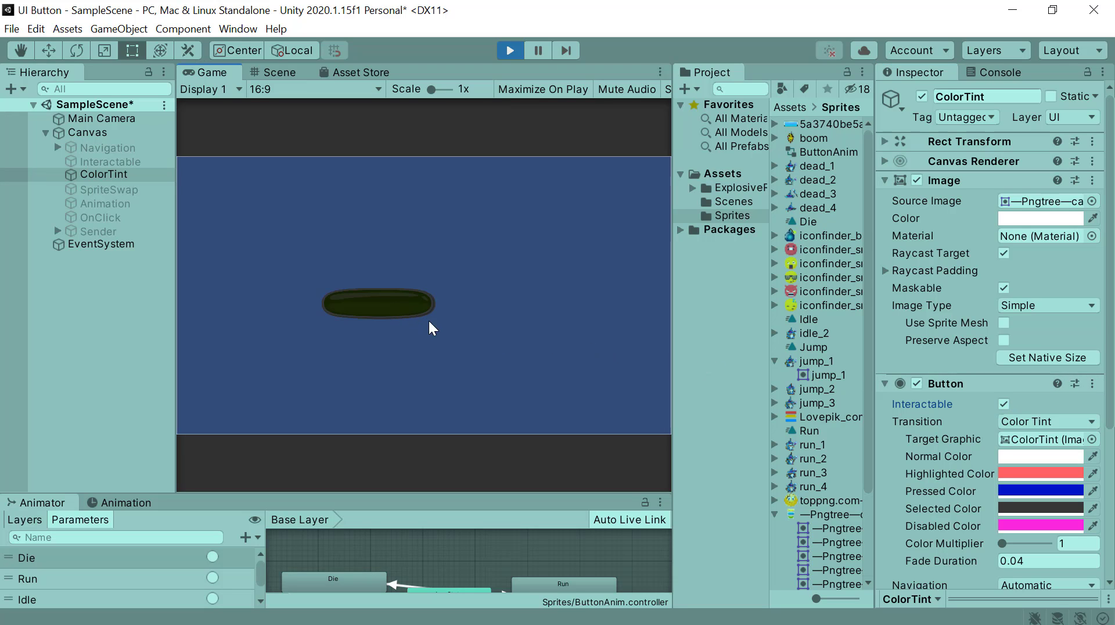
pyautogui.click(492, 338)
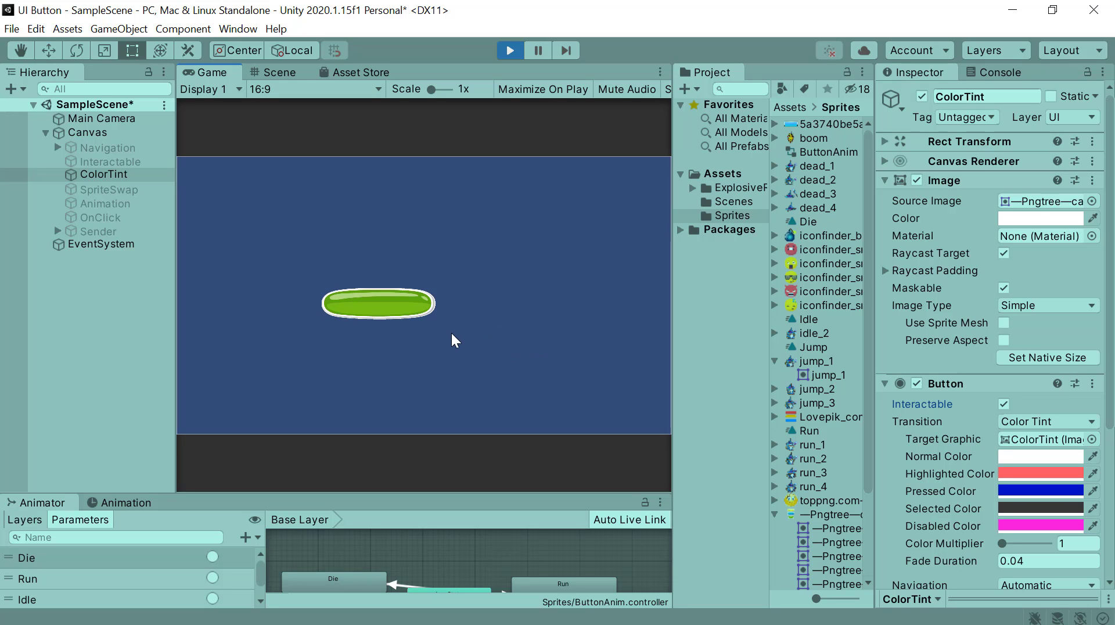
pyautogui.click(393, 302)
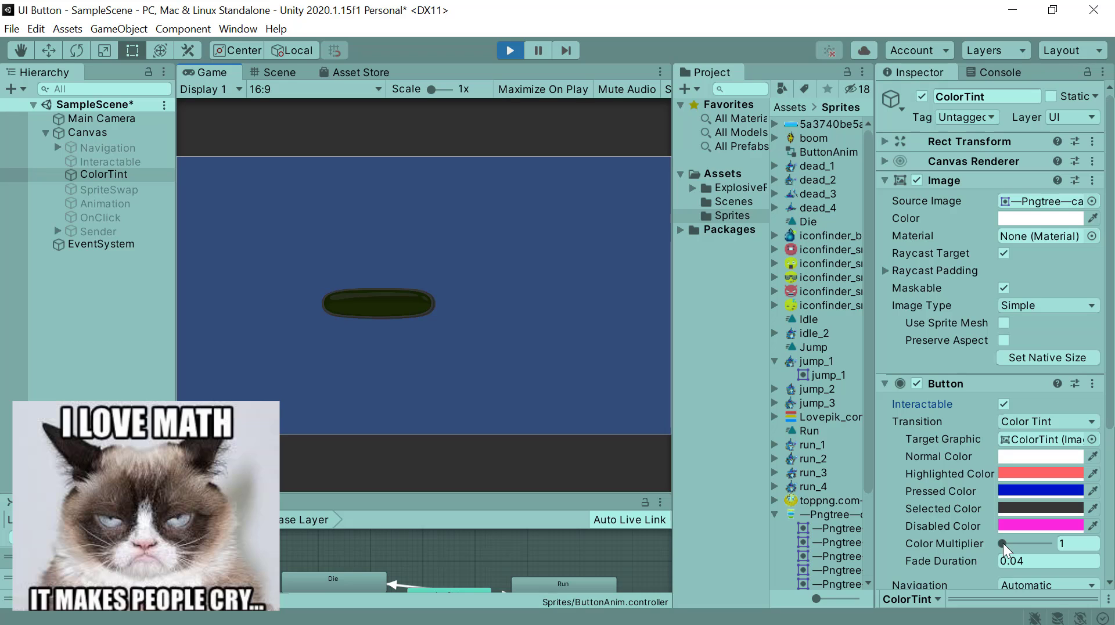
# Try the ColorTint button's Color Multiplier at 1, set its Fade Duration to 6, and test the fade in the game.
pyautogui.moveTo(1003, 543)
pyautogui.mouseDown()
pyautogui.moveTo(1064, 546)
pyautogui.moveTo(998, 545)
pyautogui.mouseUp()
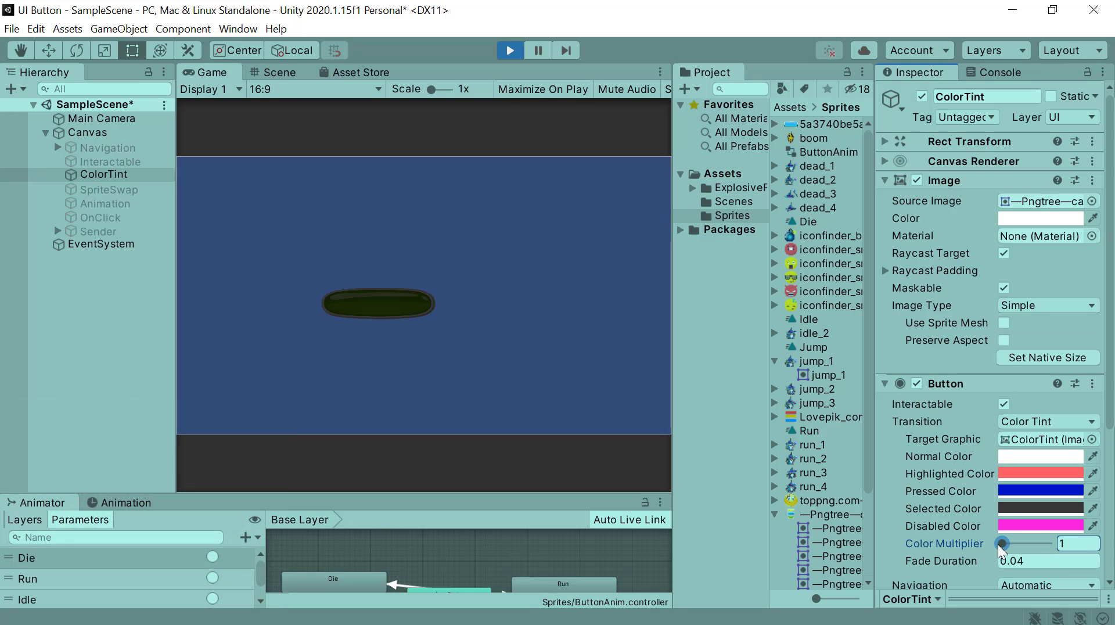
pyautogui.click(543, 336)
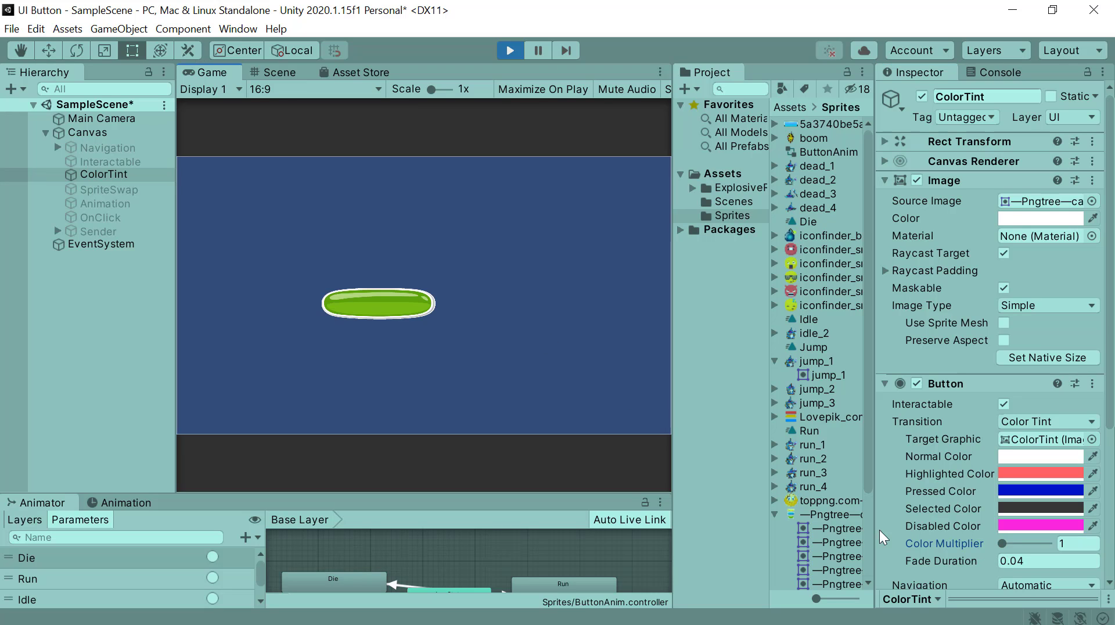
pyautogui.click(1032, 562)
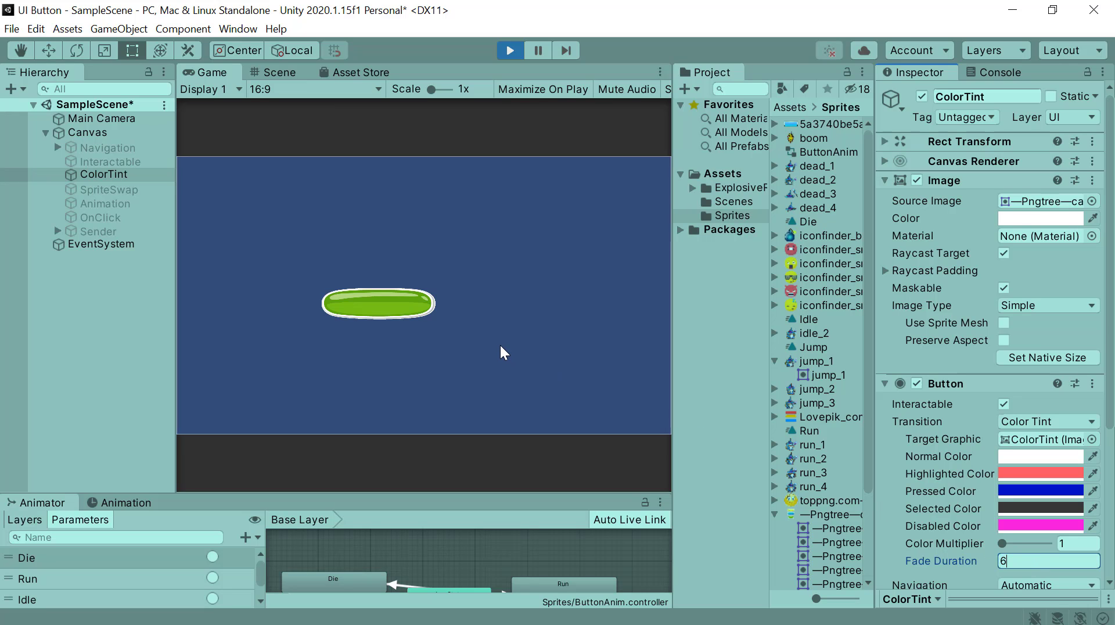
pyautogui.click(389, 305)
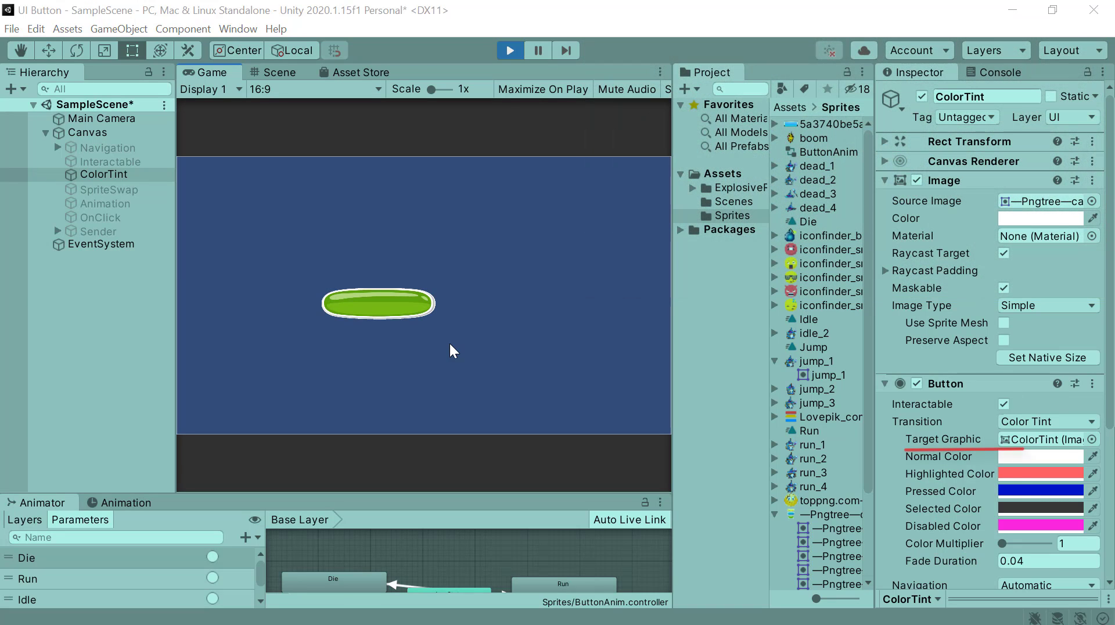
# Locate the ColorTint button's current target graphic in the hierarchy and activate the Interactable object.
pyautogui.click(1014, 439)
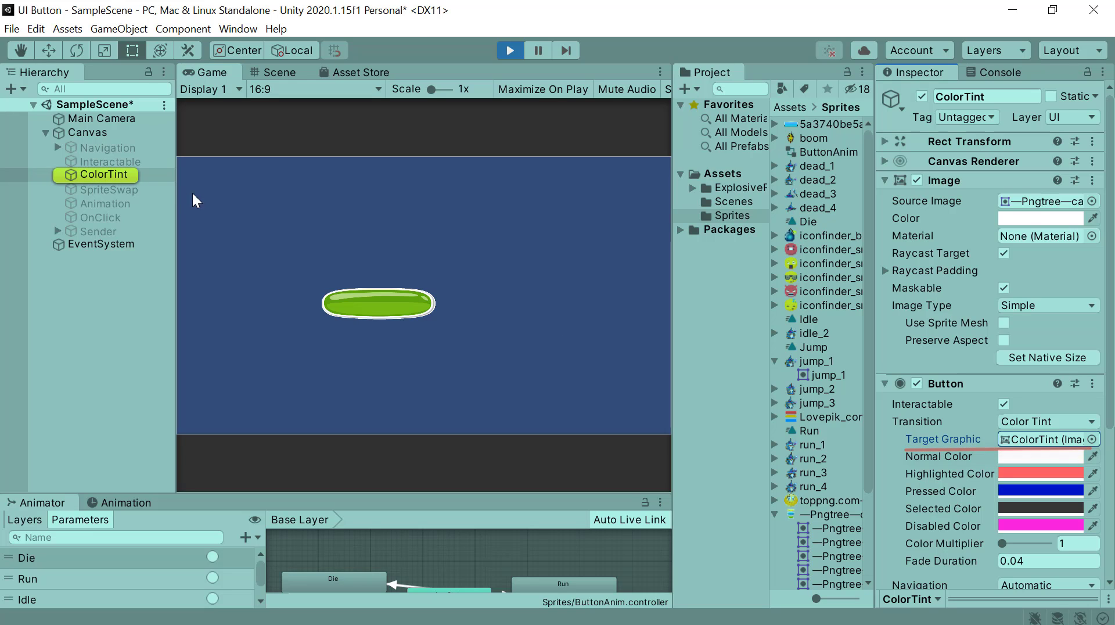
pyautogui.click(130, 165)
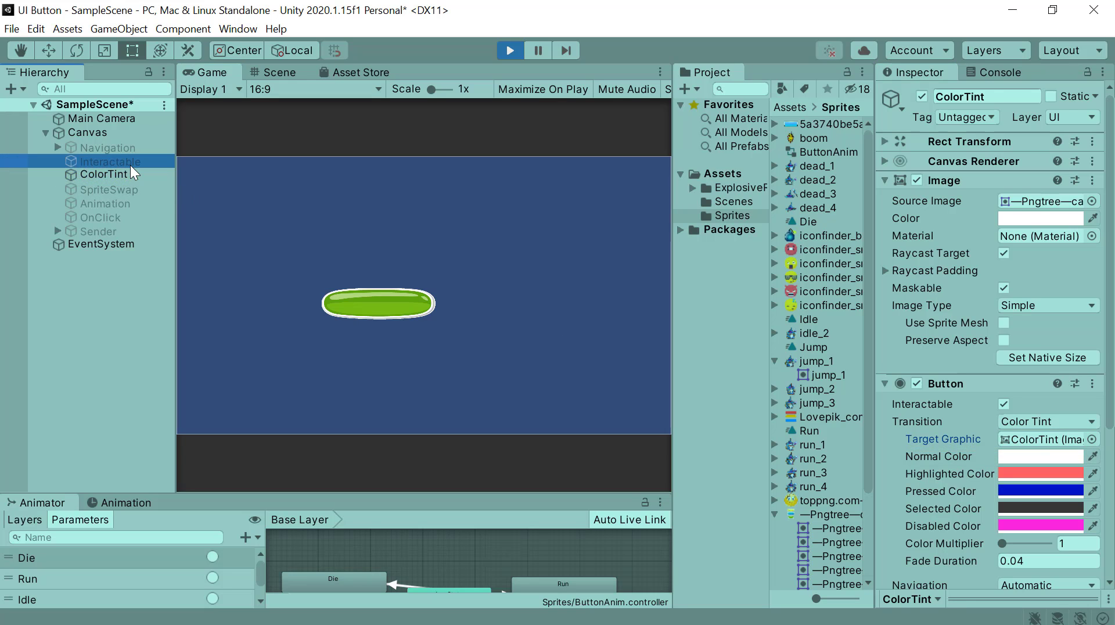
pyautogui.click(922, 96)
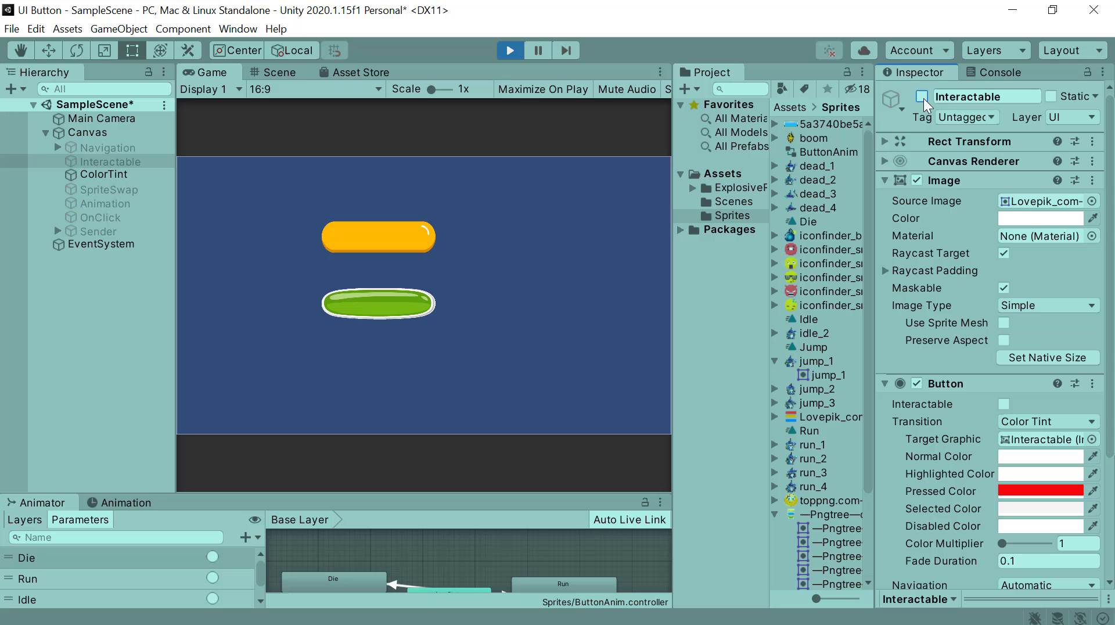
# Assign the Interactable object as the ColorTint button's Target Graphic and test the green button in the game.
pyautogui.click(134, 176)
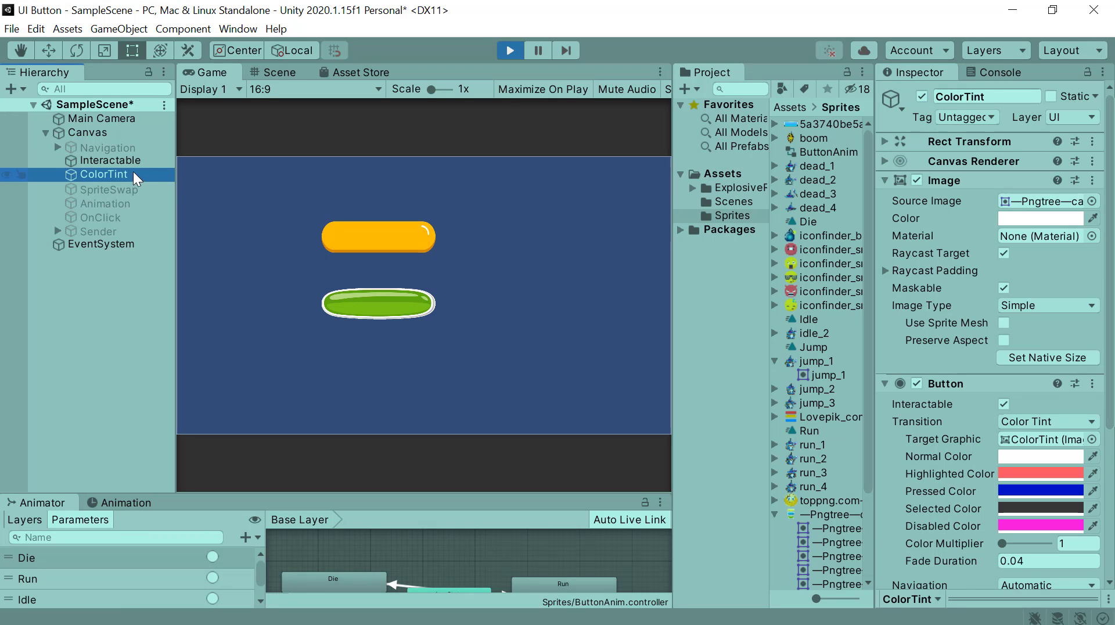
pyautogui.moveTo(130, 161); pyautogui.dragTo(1034, 440)
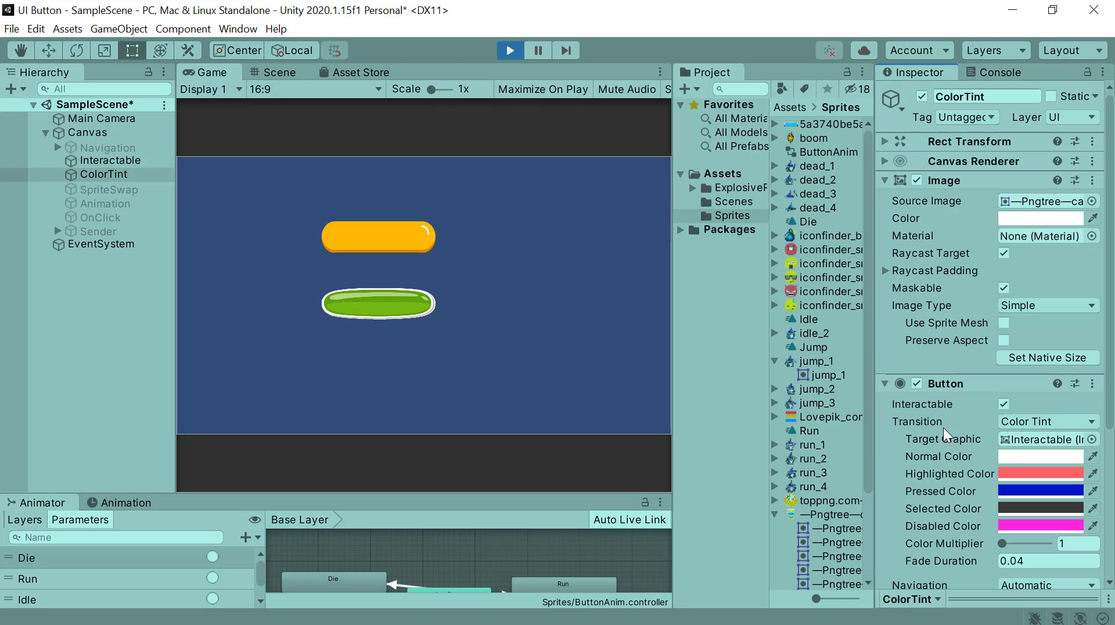
pyautogui.click(403, 306)
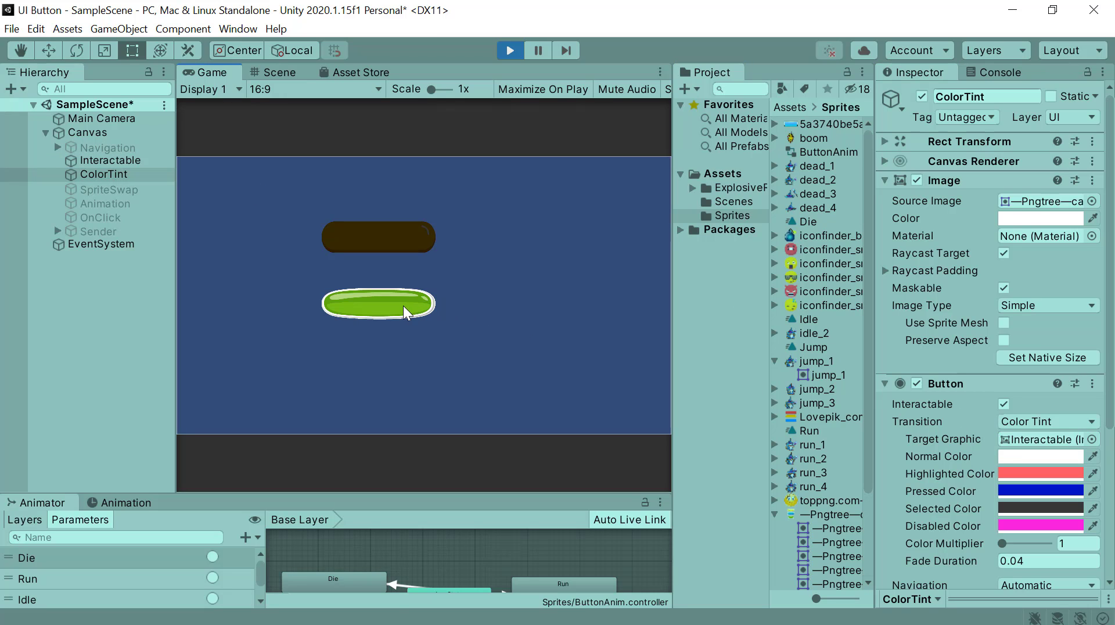
# Deselect the green button, stop the running game, and deactivate the Interactable and ColorTint objects together.
pyautogui.click(455, 313)
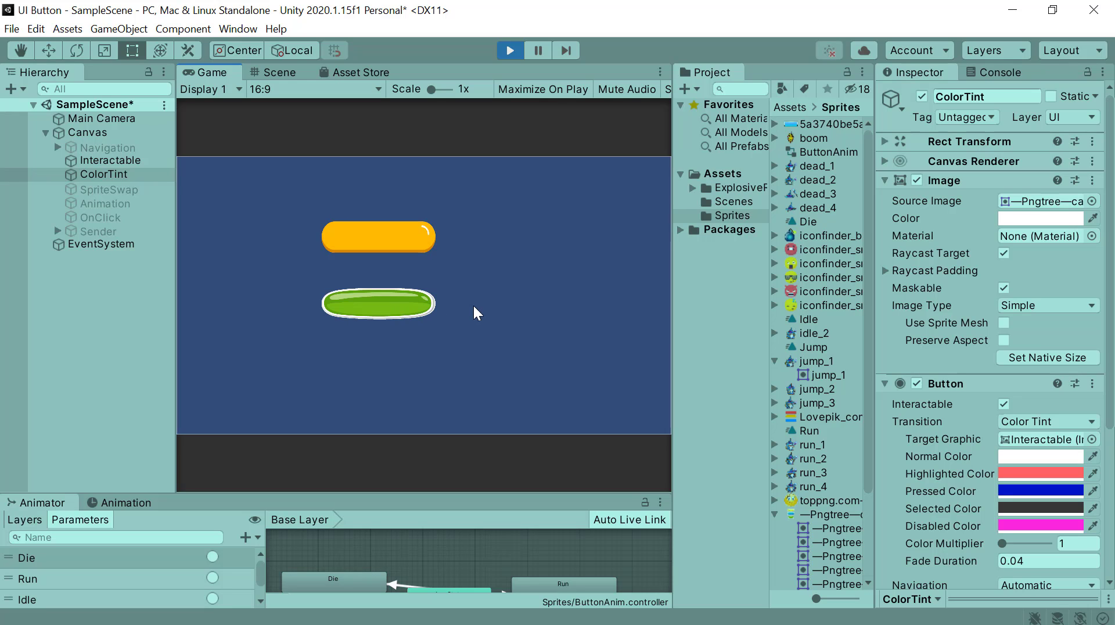
pyautogui.click(510, 50)
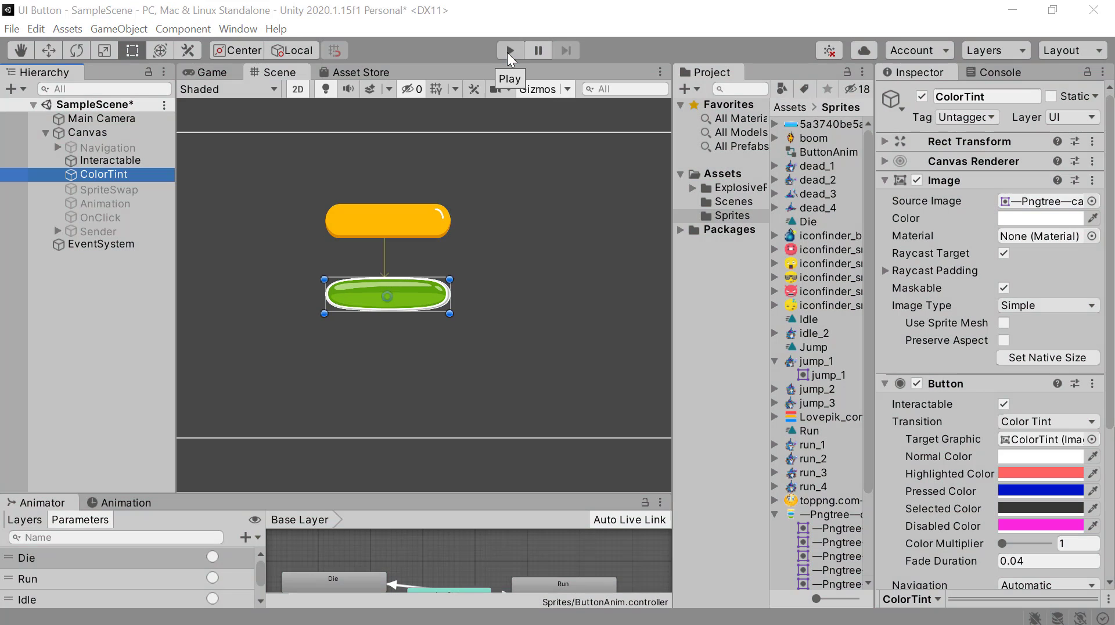
pyautogui.keyDown('ctrl'); pyautogui.click(131, 161); pyautogui.keyUp('ctrl')
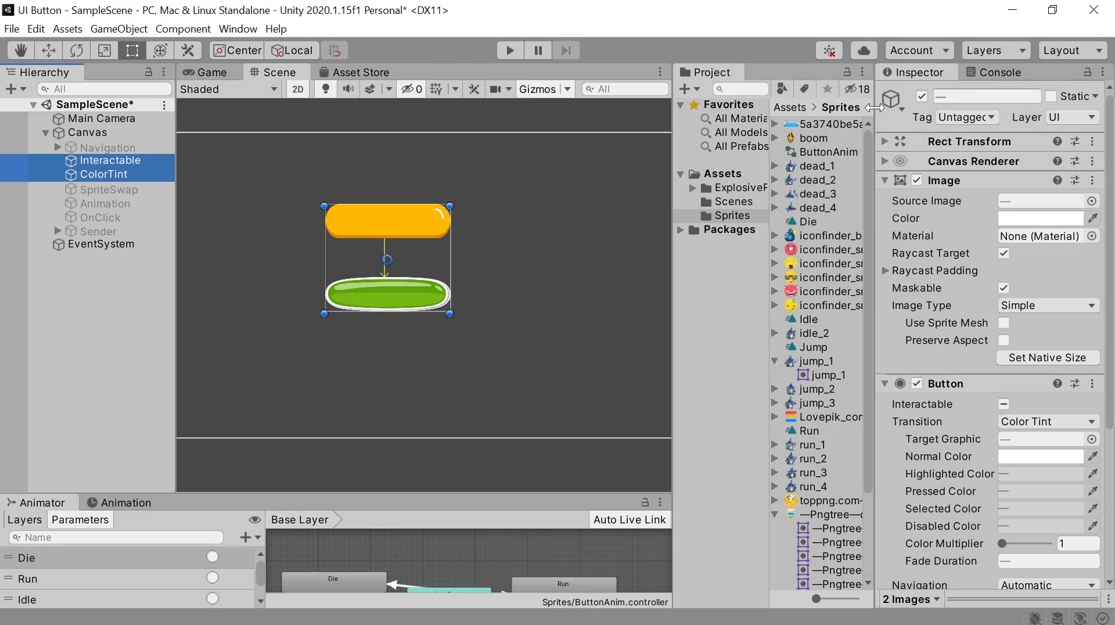
pyautogui.click(926, 101)
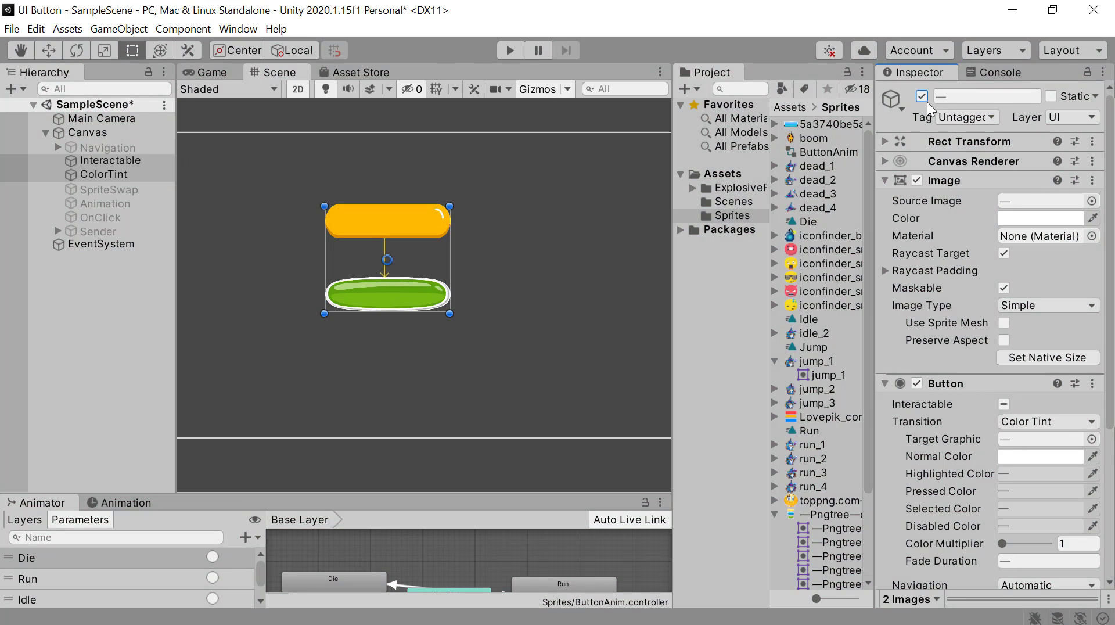
# Activate the SpriteSwap object and show its image preview with the Image component collapsed.
pyautogui.click(120, 193)
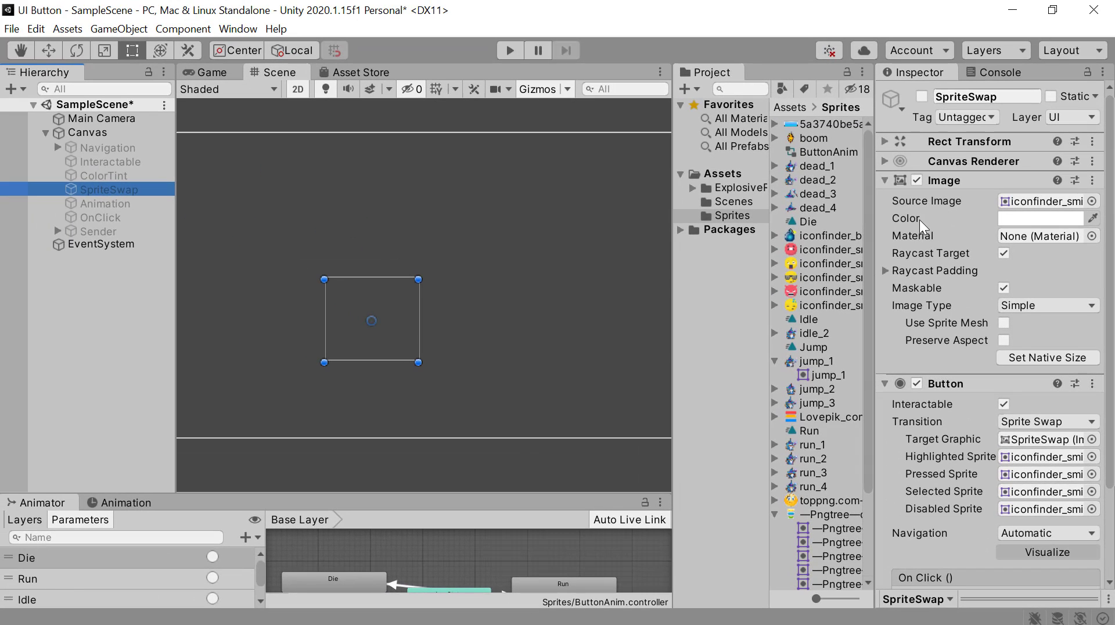
pyautogui.click(922, 97)
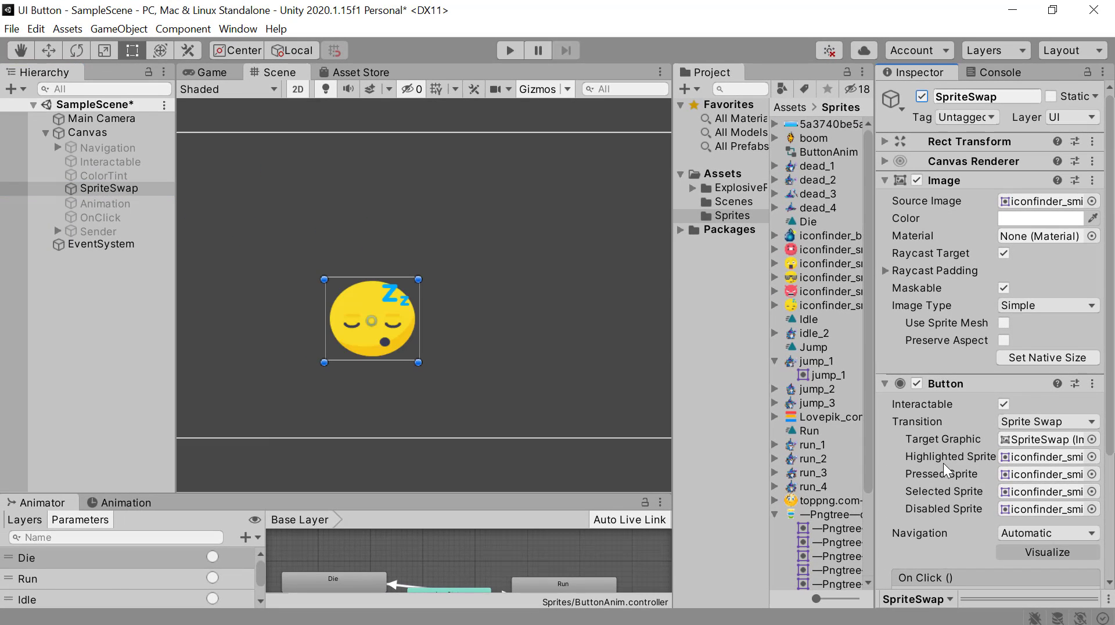
pyautogui.click(1013, 459)
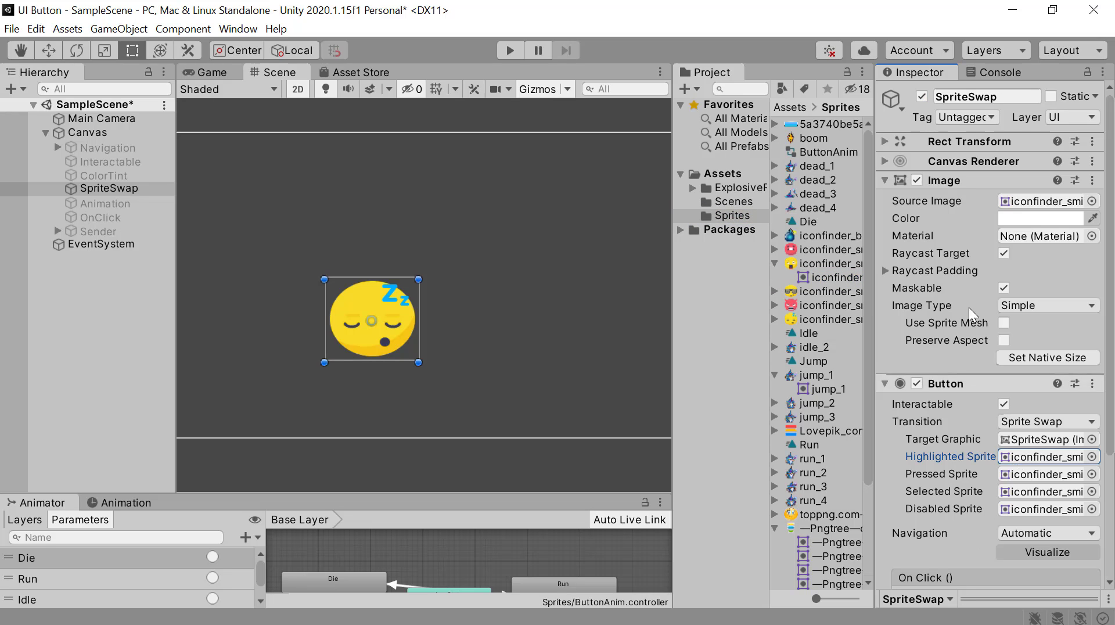
pyautogui.click(884, 181)
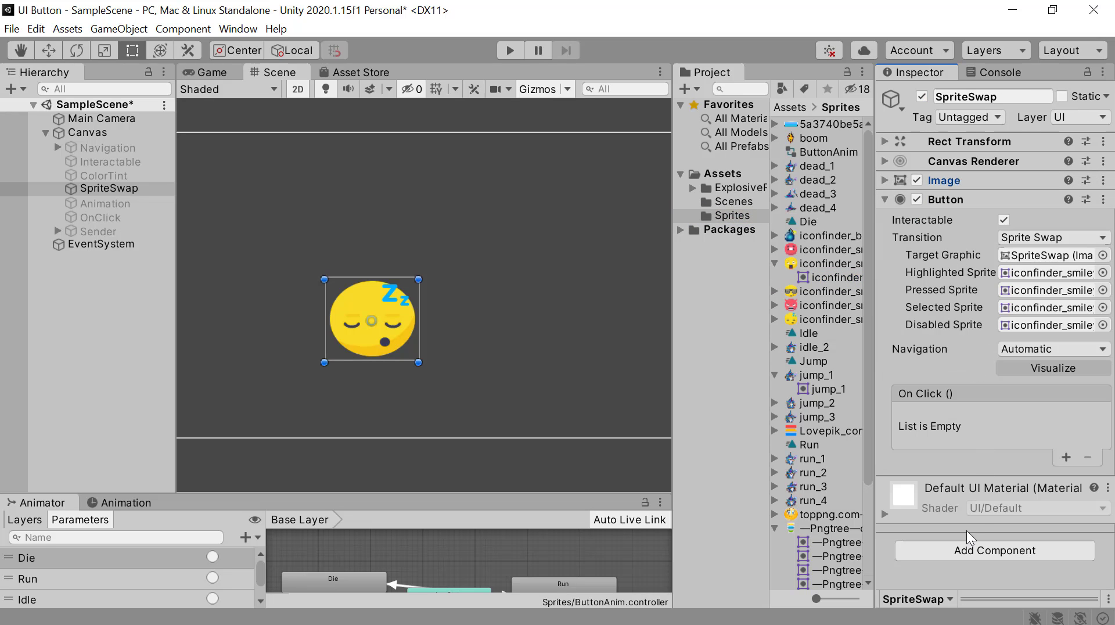
pyautogui.moveTo(988, 599); pyautogui.dragTo(995, 484)
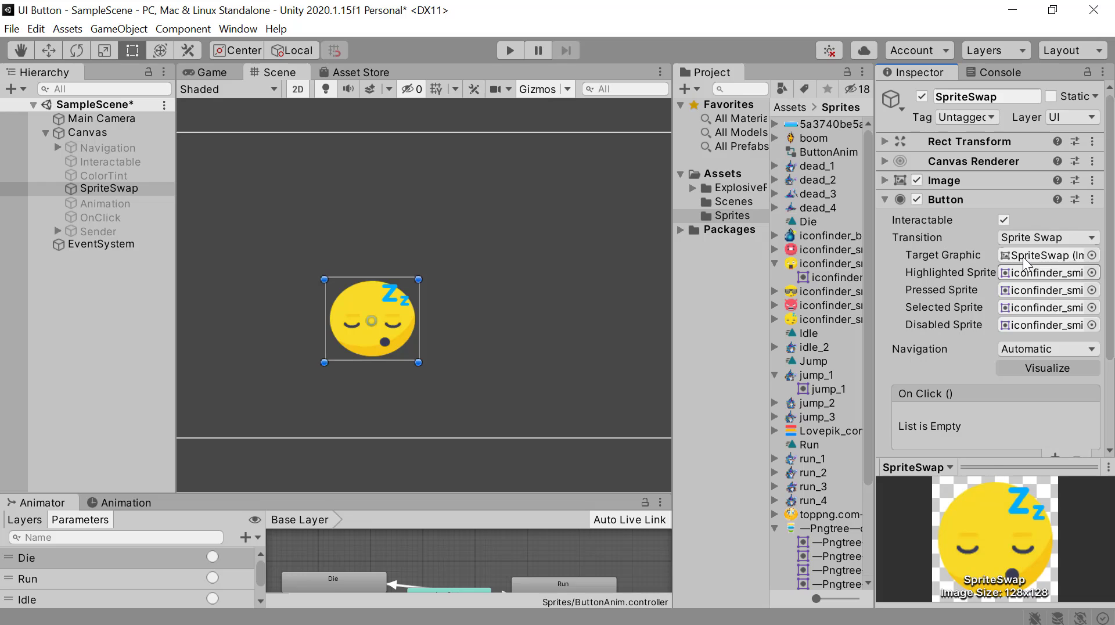
# Locate the SpriteSwap button's highlighted, pressed, selected and disabled sprites in the project assets.
pyautogui.click(1014, 274)
pyautogui.click(1016, 290)
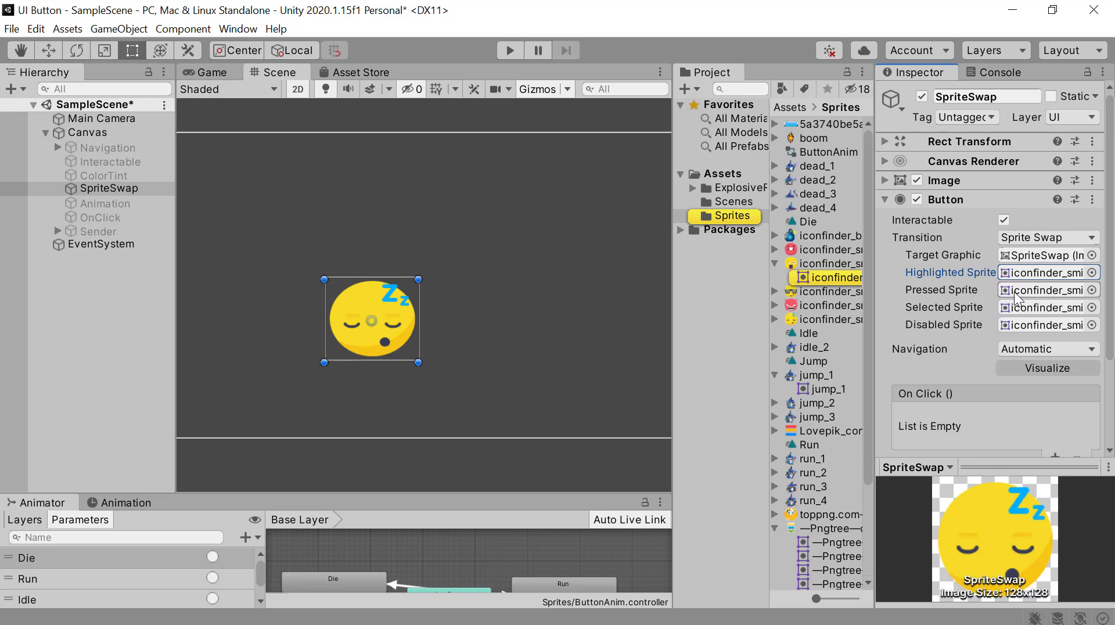
pyautogui.click(1018, 308)
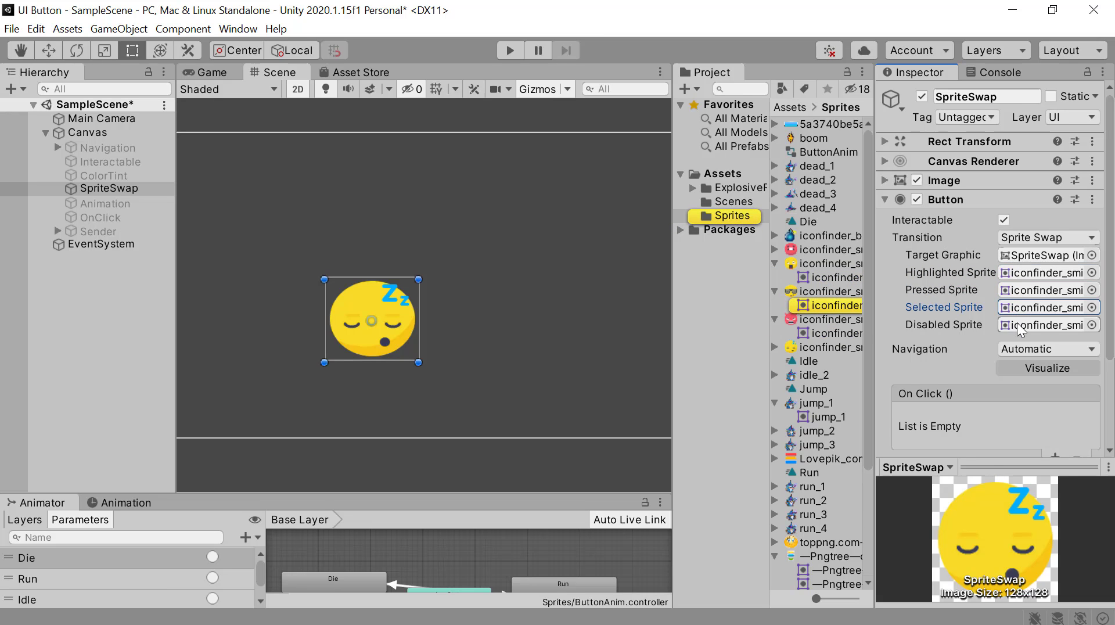
pyautogui.click(1018, 325)
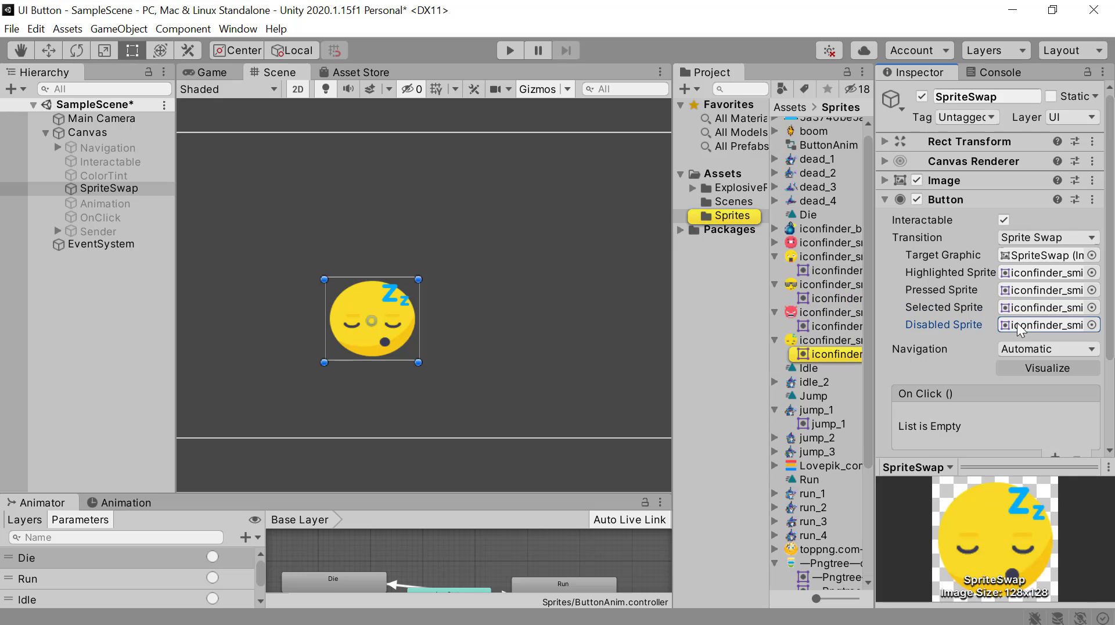
# Preview the sleeping, devil, sunglasses and shocked smiley sprites in the Sprites folder.
pyautogui.click(833, 340)
pyautogui.click(822, 312)
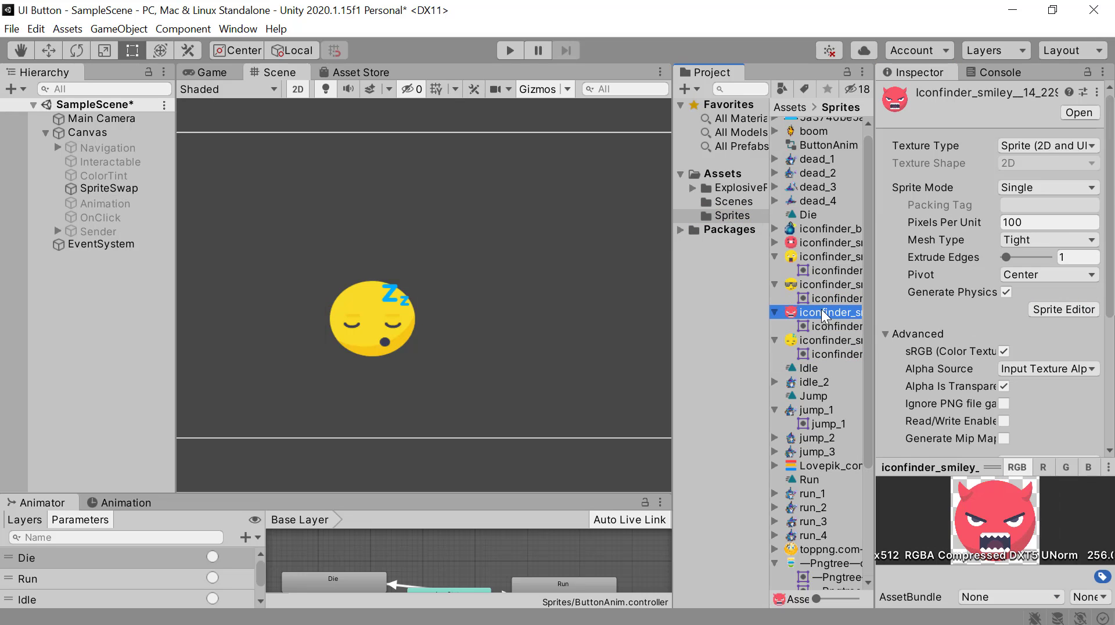
pyautogui.click(817, 285)
pyautogui.click(816, 259)
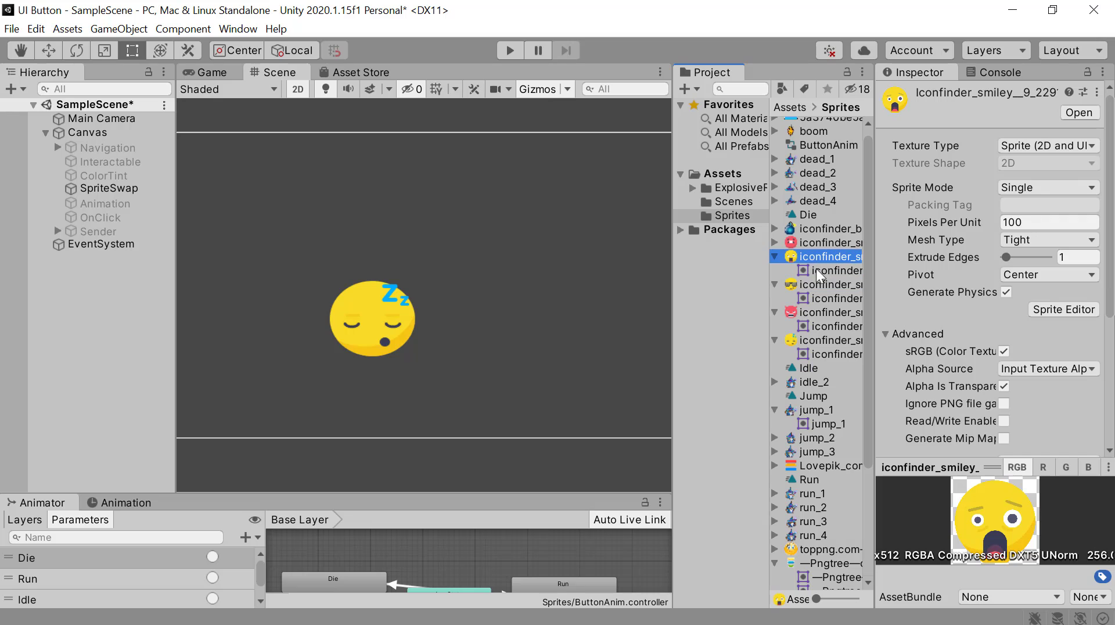
pyautogui.click(818, 284)
pyautogui.click(824, 310)
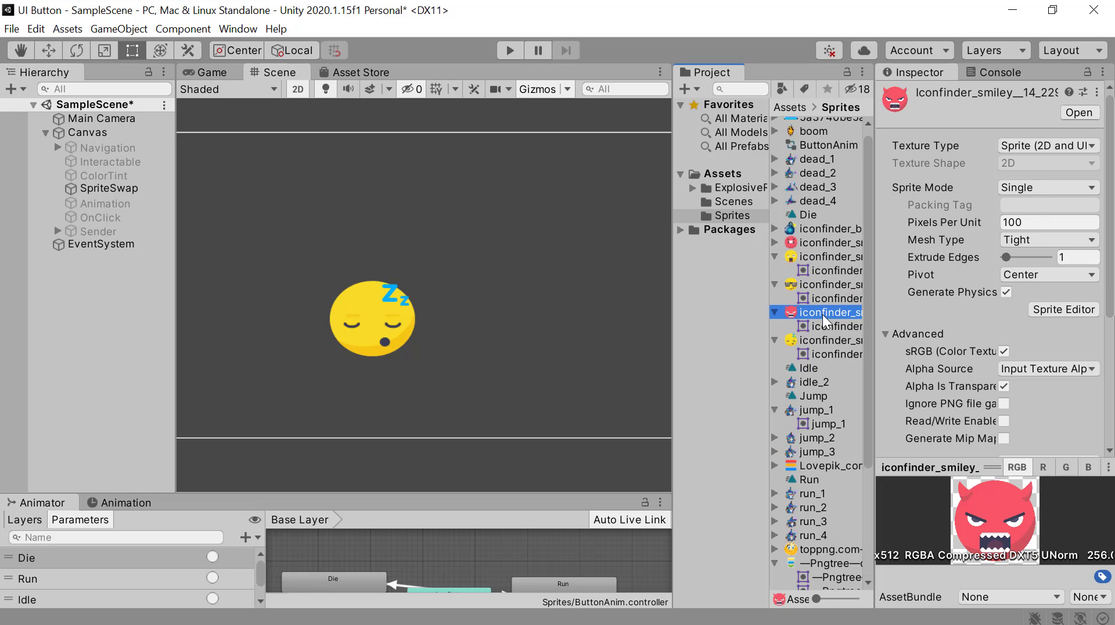
# Run the game with SpriteSwap selected and test its sprite changes by hovering over, selecting and deselecting the smiley button.
pyautogui.click(140, 187)
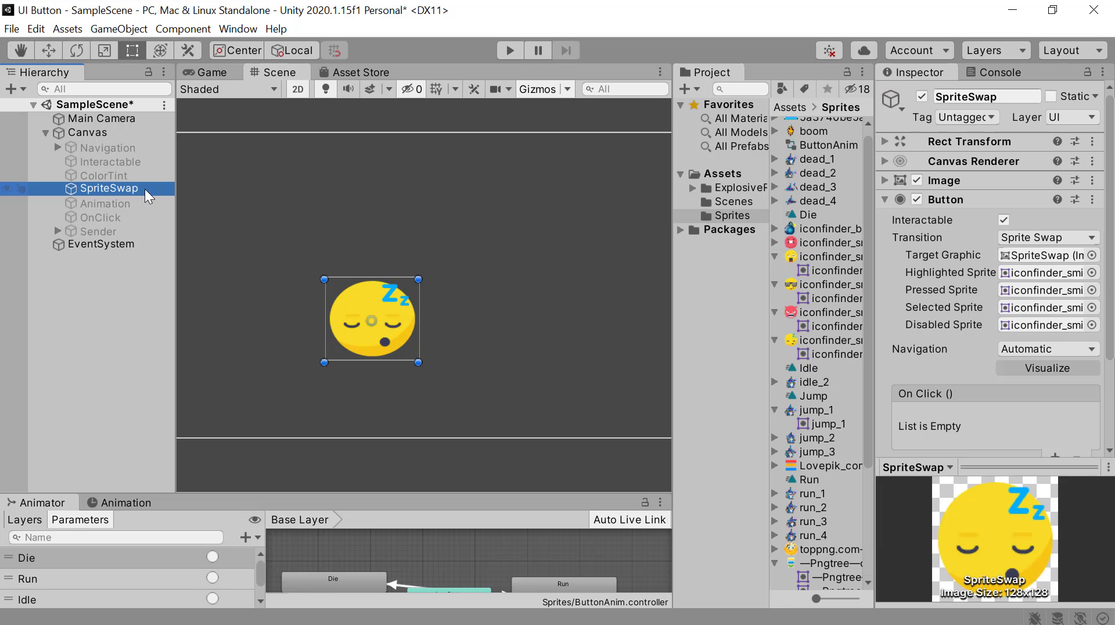
pyautogui.click(510, 51)
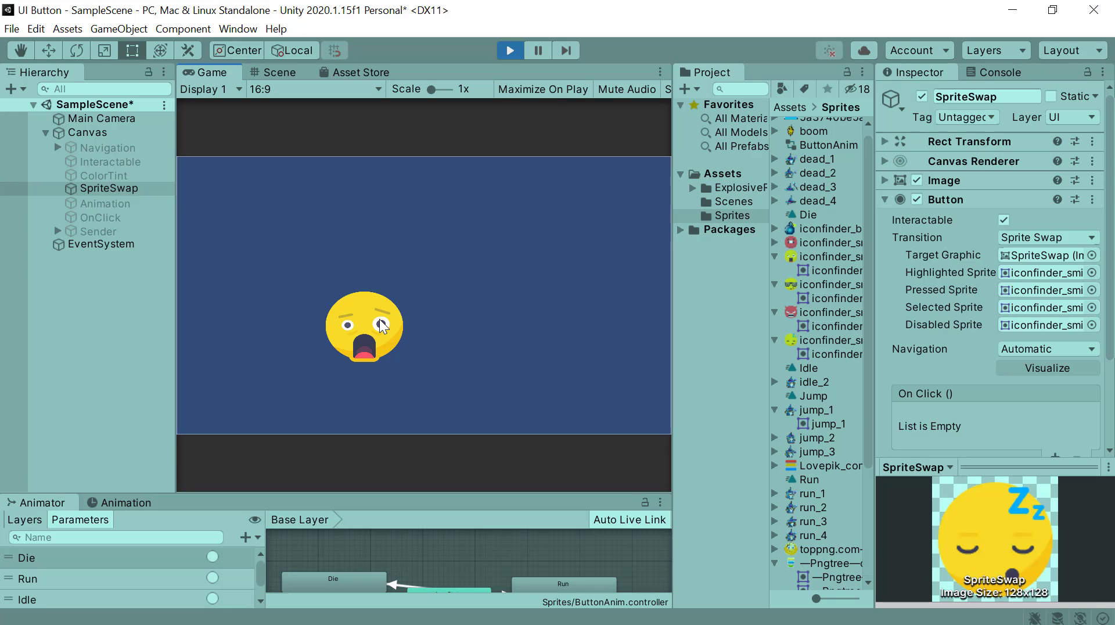
pyautogui.click(382, 325)
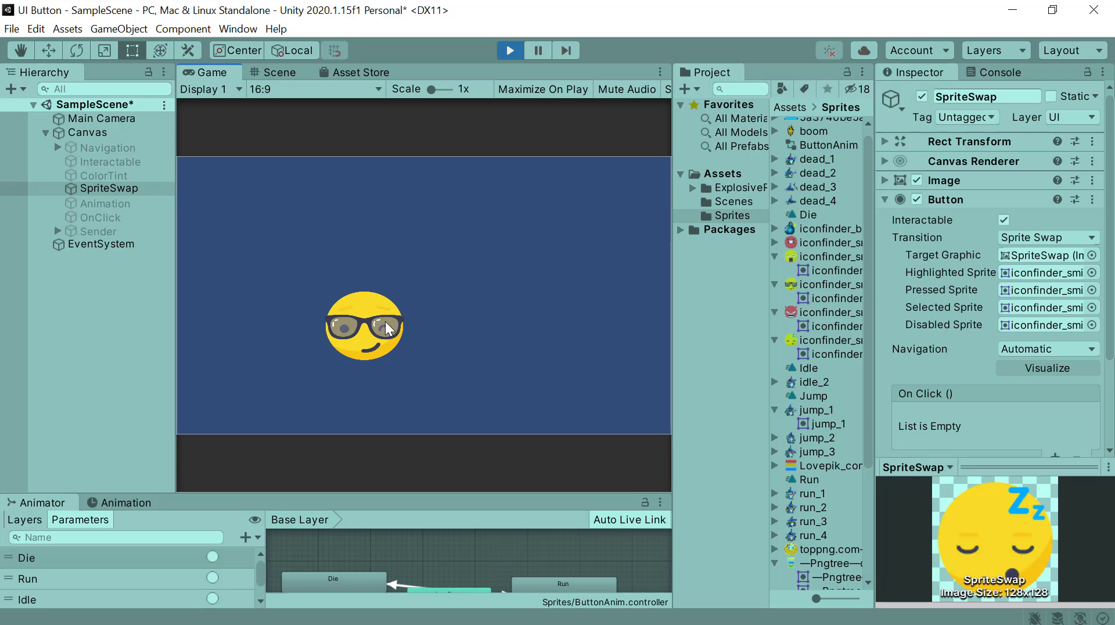
pyautogui.click(511, 340)
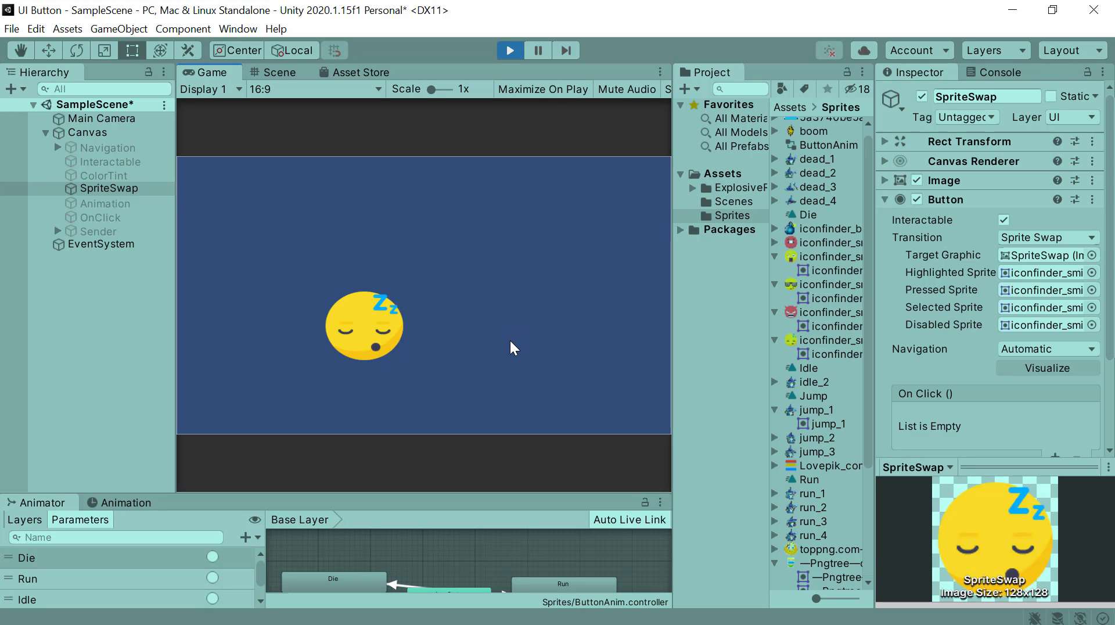
pyautogui.click(361, 322)
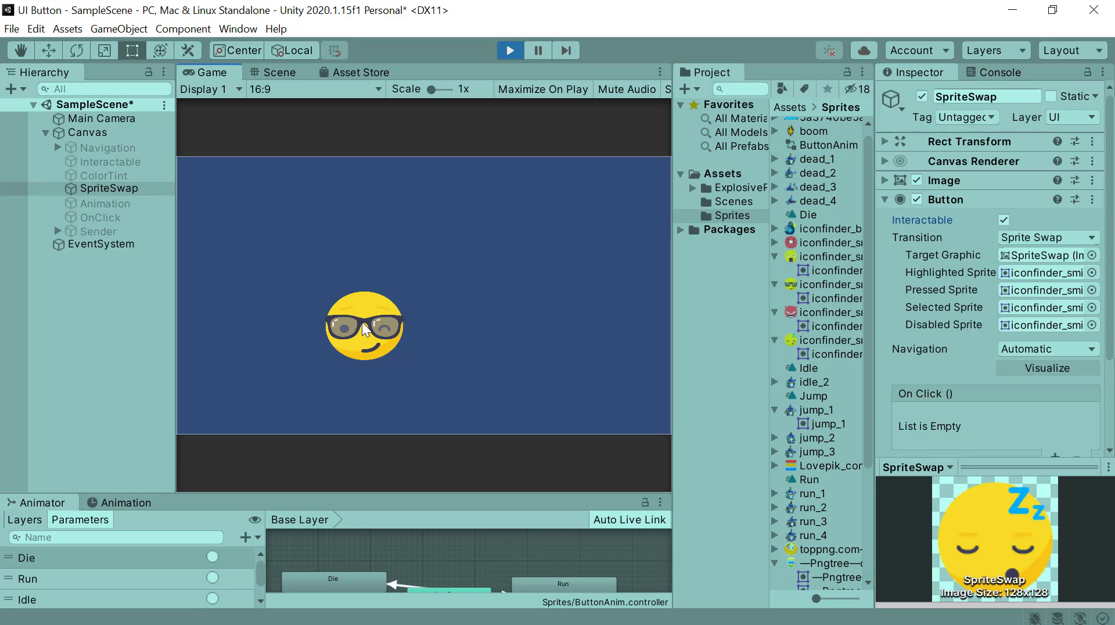
# Switch off the SpriteSwap button's Interactable option in the running game, preview its assigned disabled sprite, and stop the game.
pyautogui.click(1004, 220)
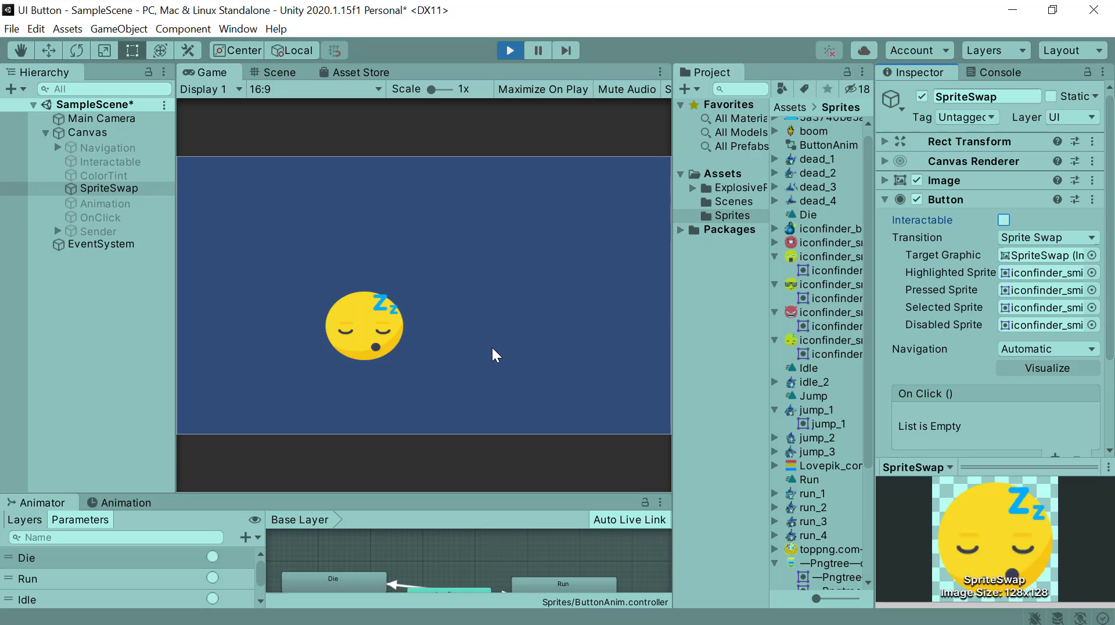
pyautogui.click(1017, 325)
pyautogui.click(814, 340)
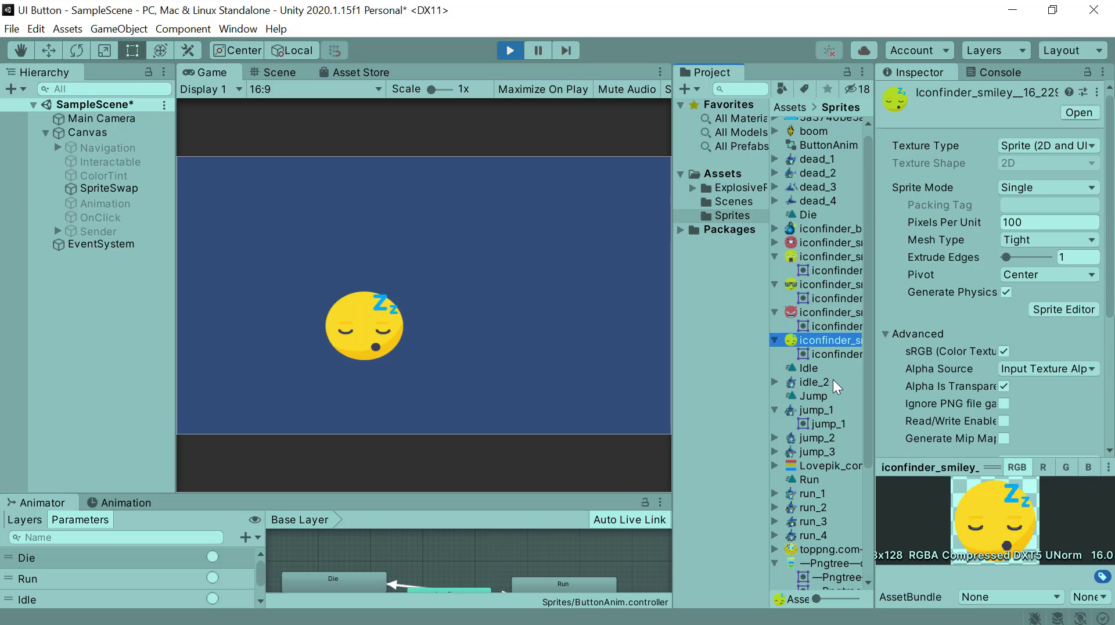
pyautogui.click(510, 50)
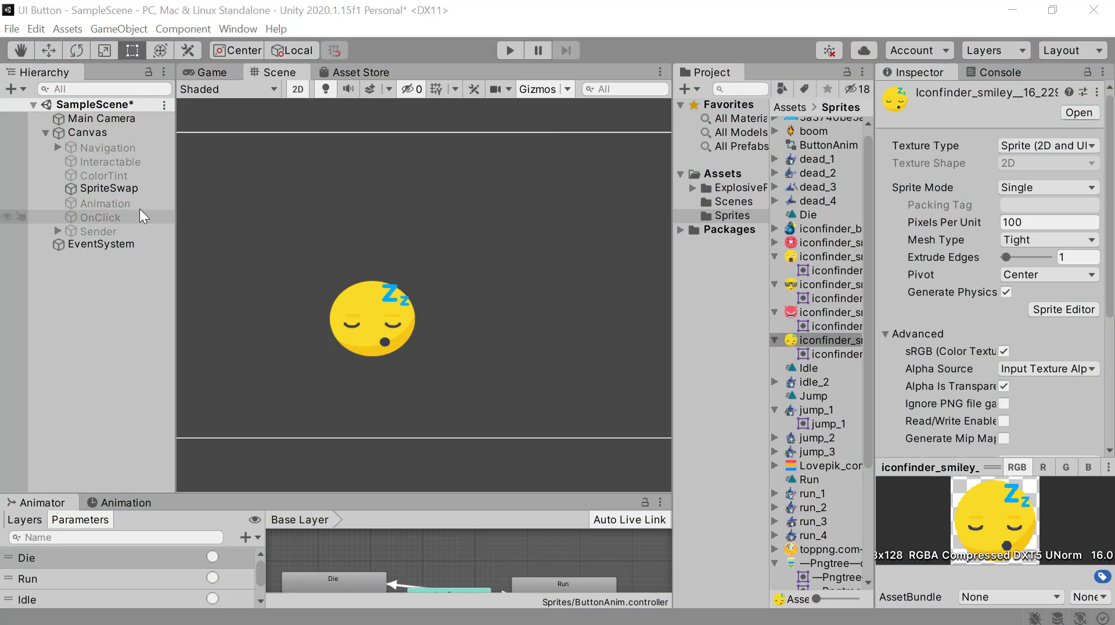
# Activate the Animation object and deactivate the SpriteSwap object.
pyautogui.click(119, 203)
pyautogui.click(922, 96)
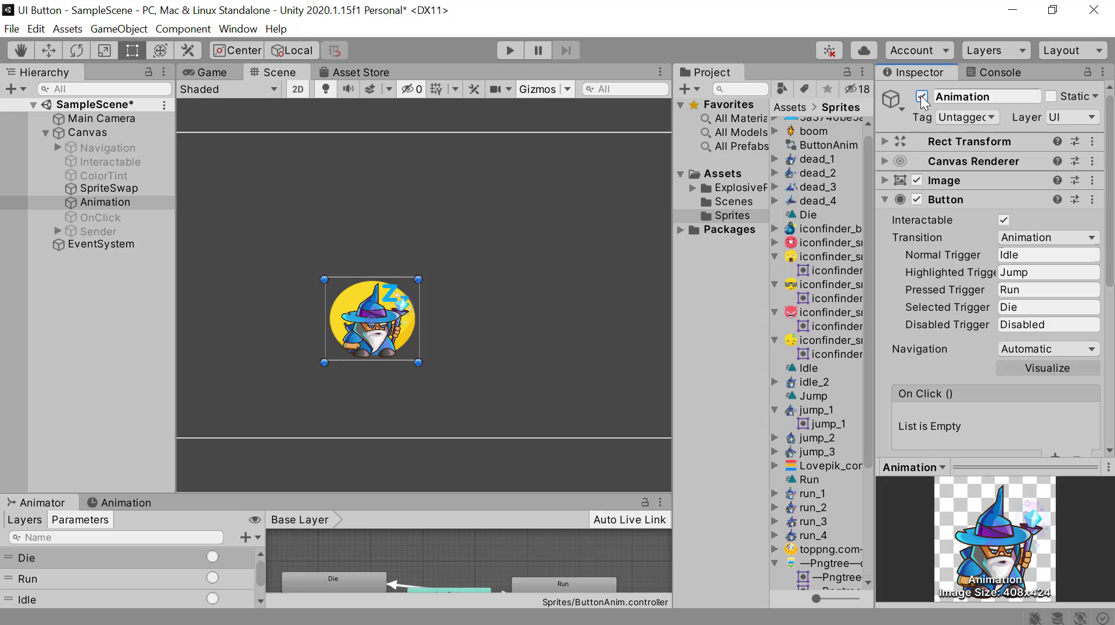
pyautogui.click(140, 192)
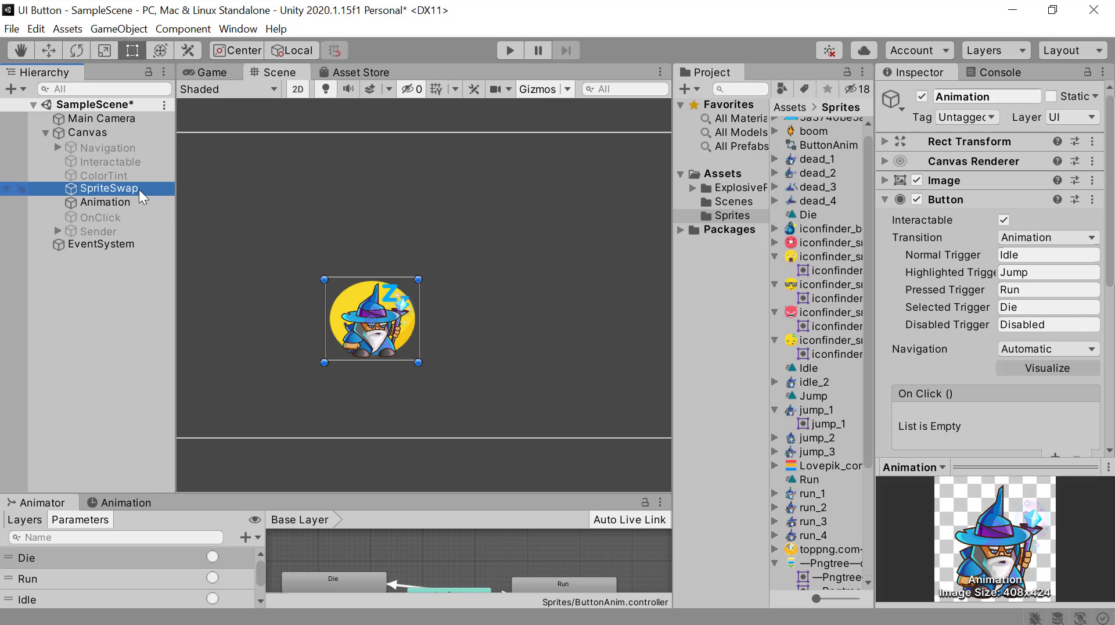
pyautogui.click(922, 97)
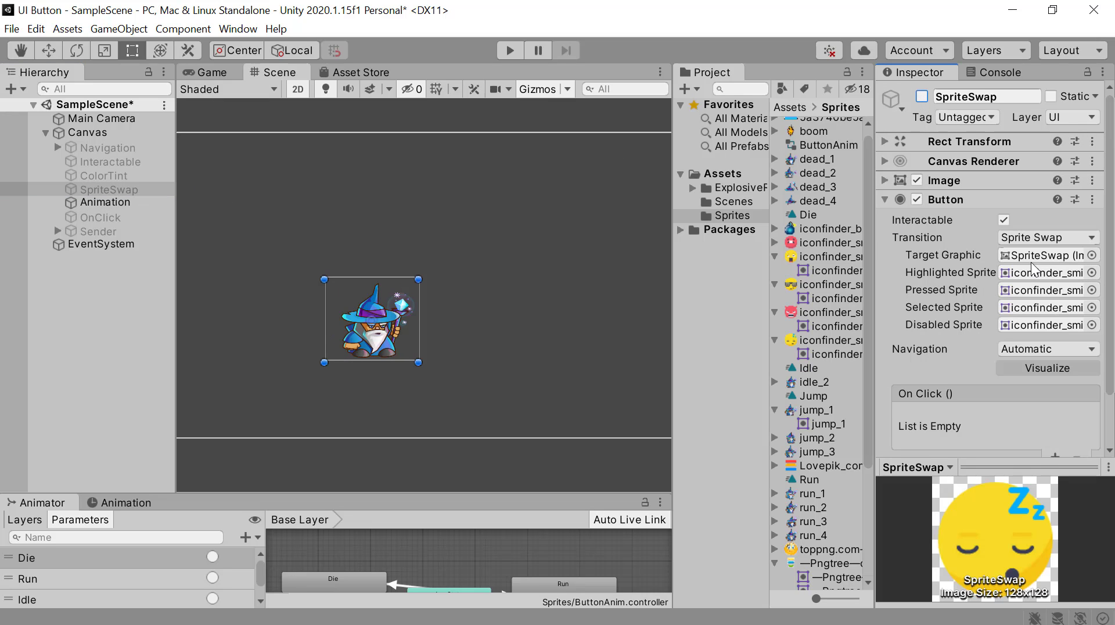
# Locate the Animation object's source image in the project assets and preview the idle_2 texture.
pyautogui.click(143, 200)
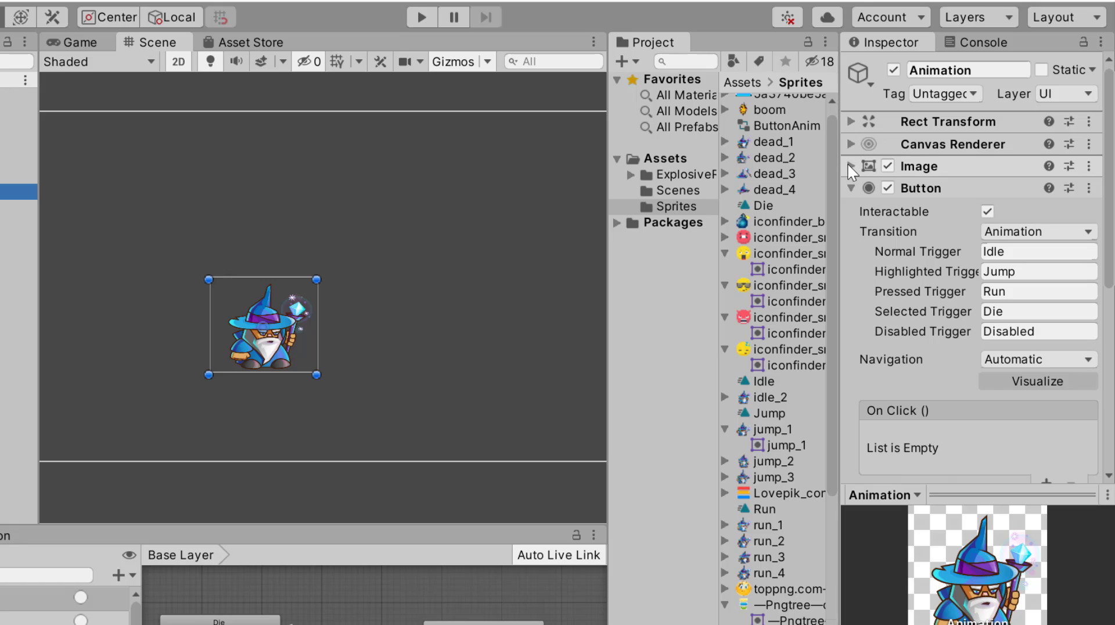
pyautogui.click(861, 172)
pyautogui.click(991, 189)
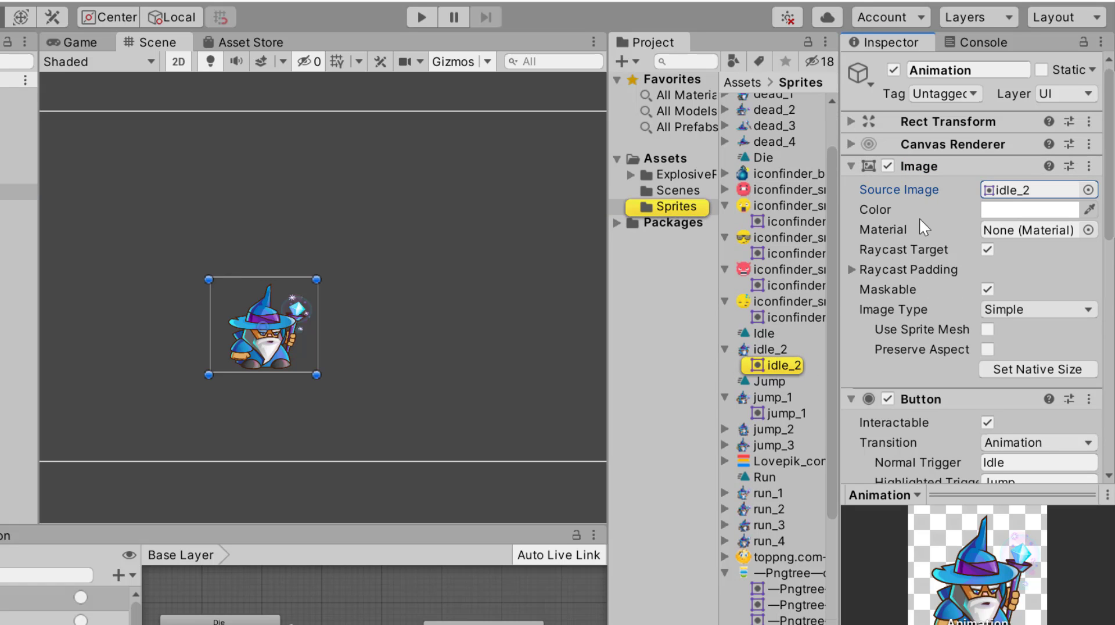
pyautogui.click(767, 347)
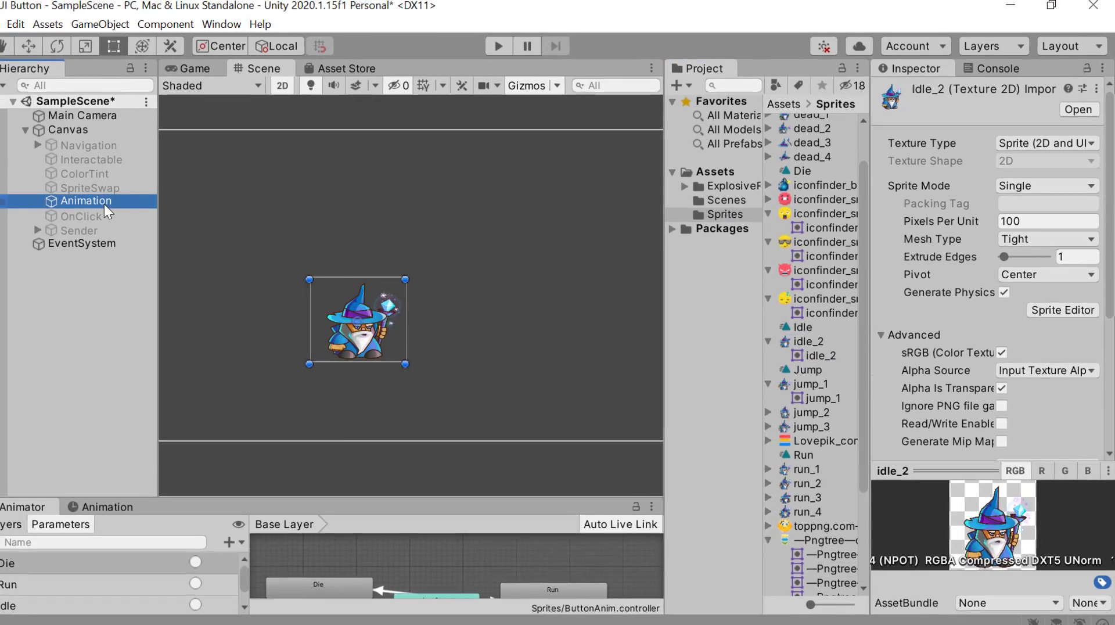
pyautogui.click(105, 204)
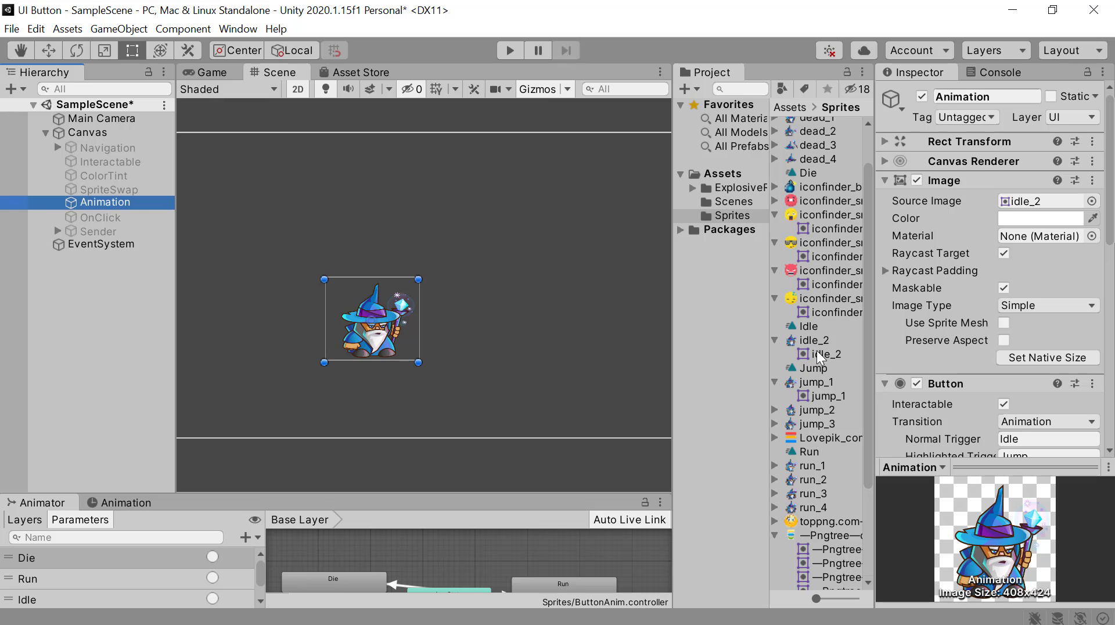
# Review the Animation button's Normal, Highlighted, Pressed and Selected trigger names.
pyautogui.scroll(-3, 948, 399)
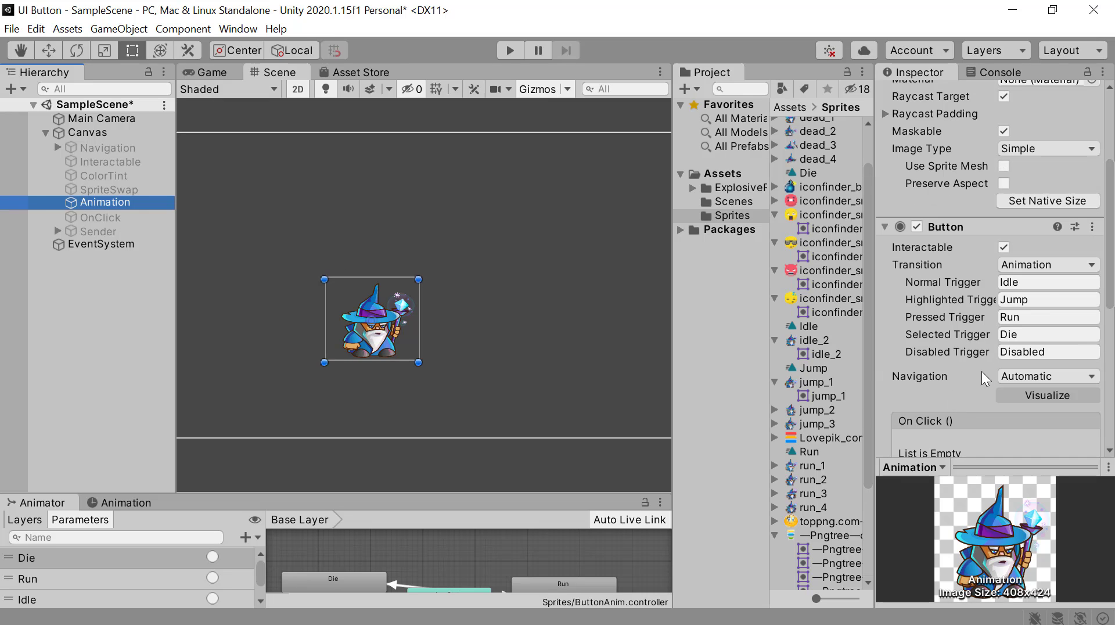
pyautogui.click(1052, 285)
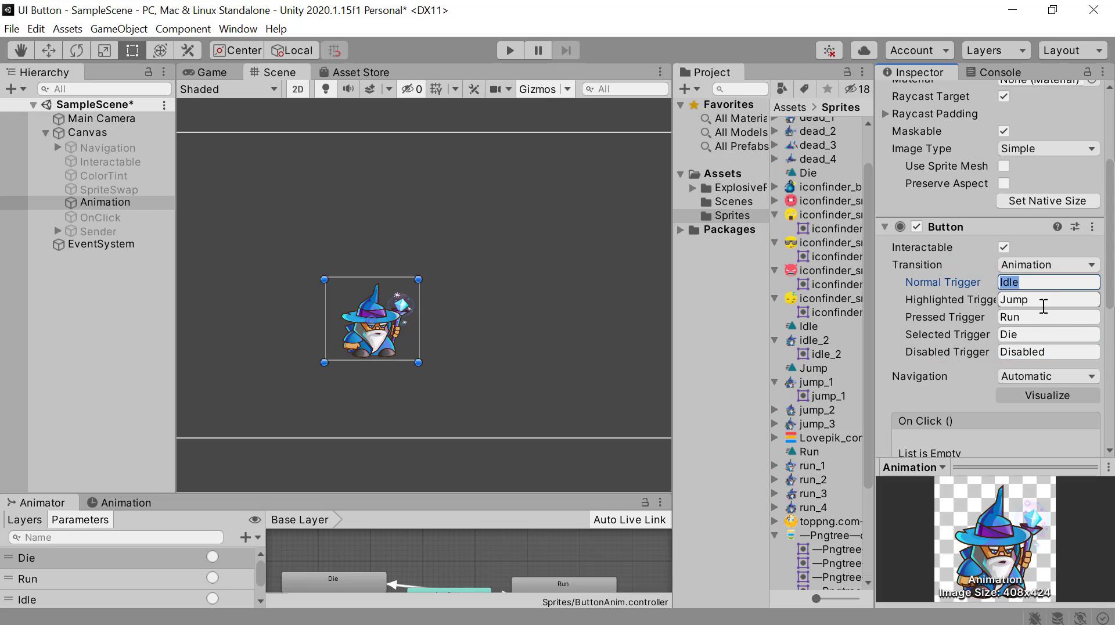
pyautogui.click(1043, 300)
pyautogui.click(1041, 318)
pyautogui.click(1038, 335)
pyautogui.doubleClick(1035, 340)
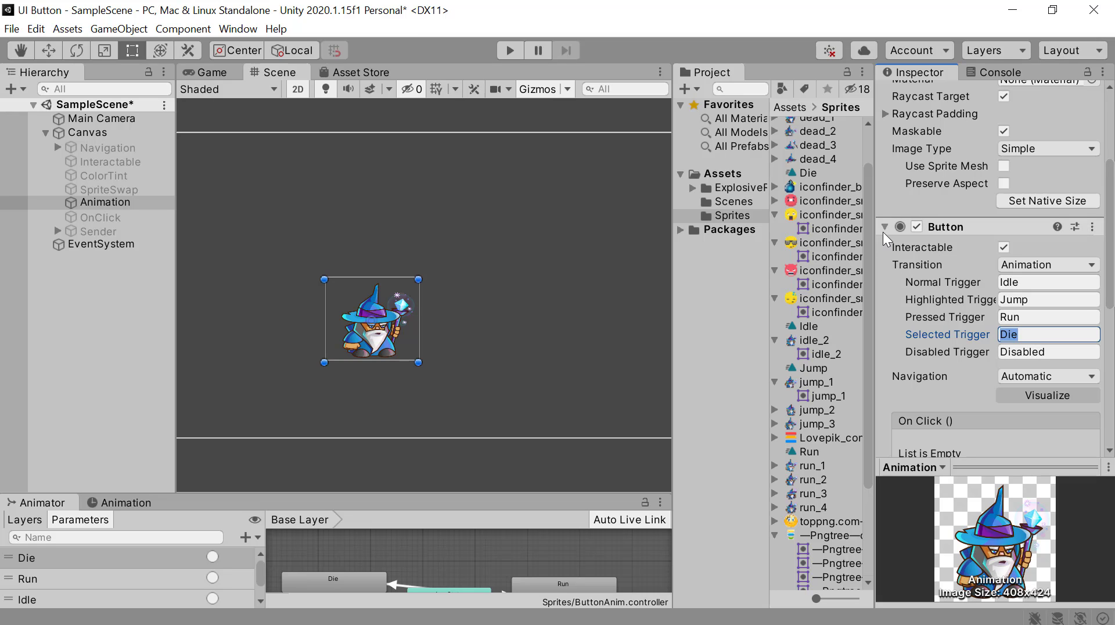
# Locate the controller assigned to the Animation object's Animator component in the project assets.
pyautogui.scroll(-3, 944, 326)
pyautogui.scroll(-3, 944, 323)
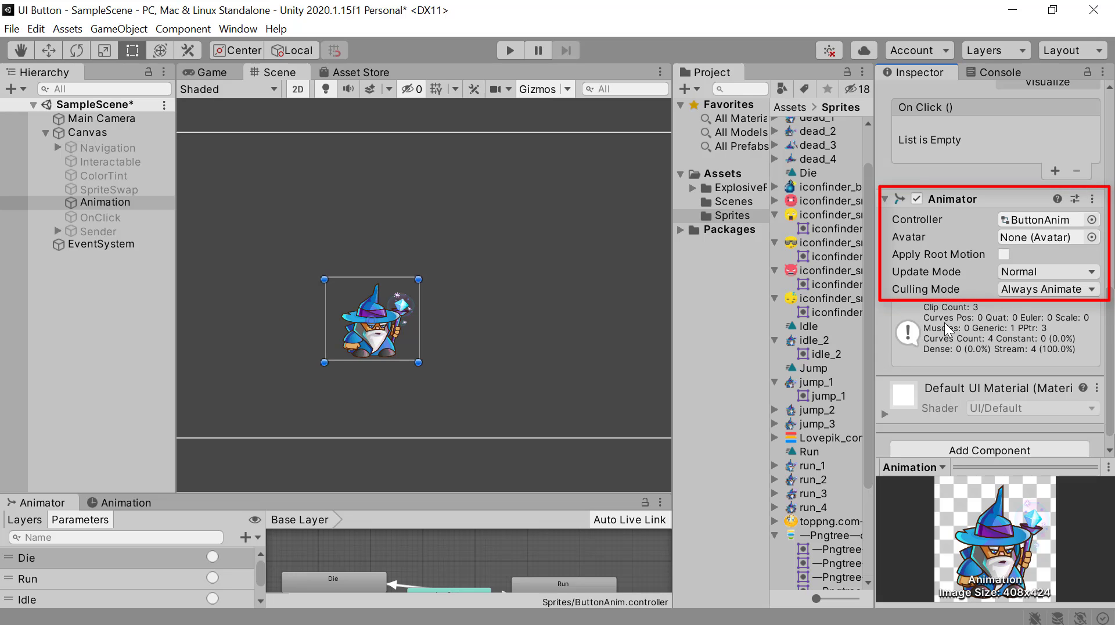
pyautogui.click(1033, 220)
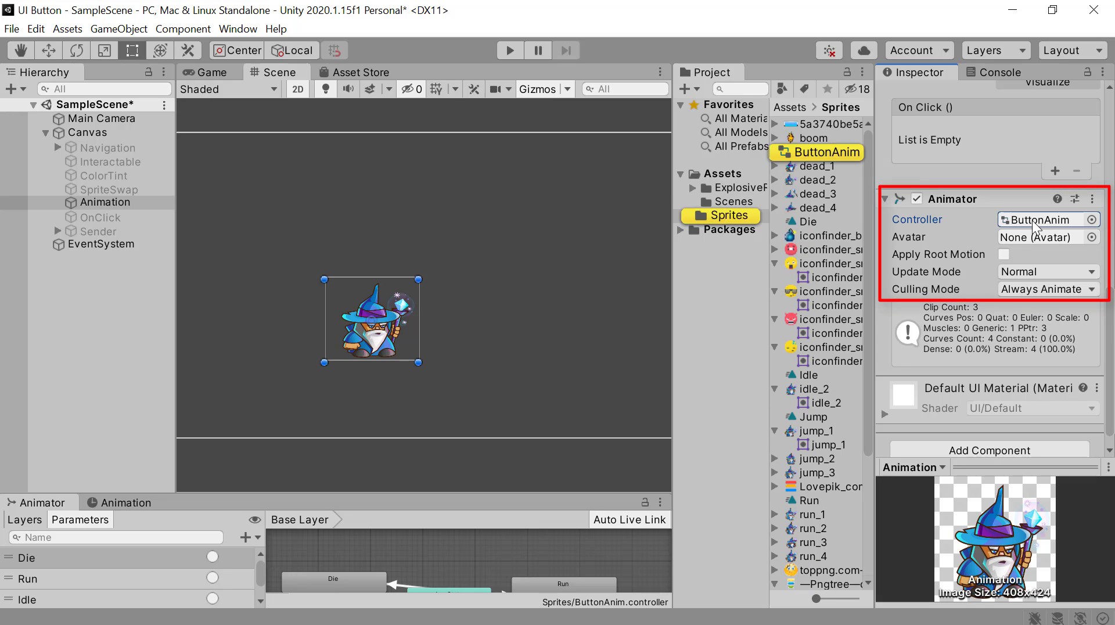
# Inspect the ButtonAnim controller asset, then reselect the Animation object and enlarge the Animator area to show the whole state graph.
pyautogui.click(816, 152)
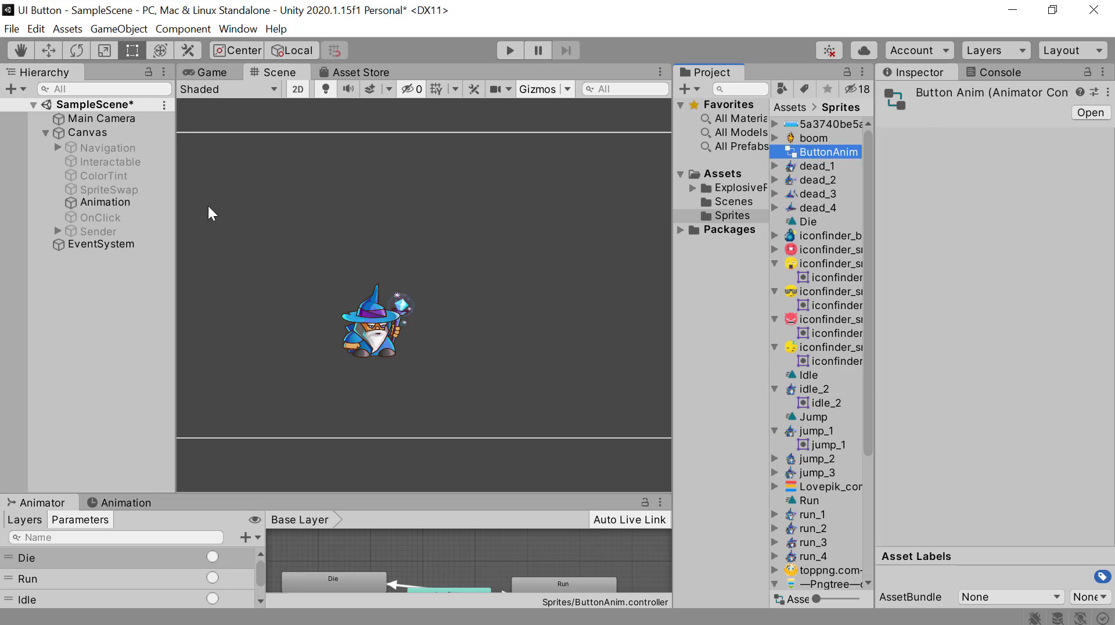
pyautogui.click(131, 203)
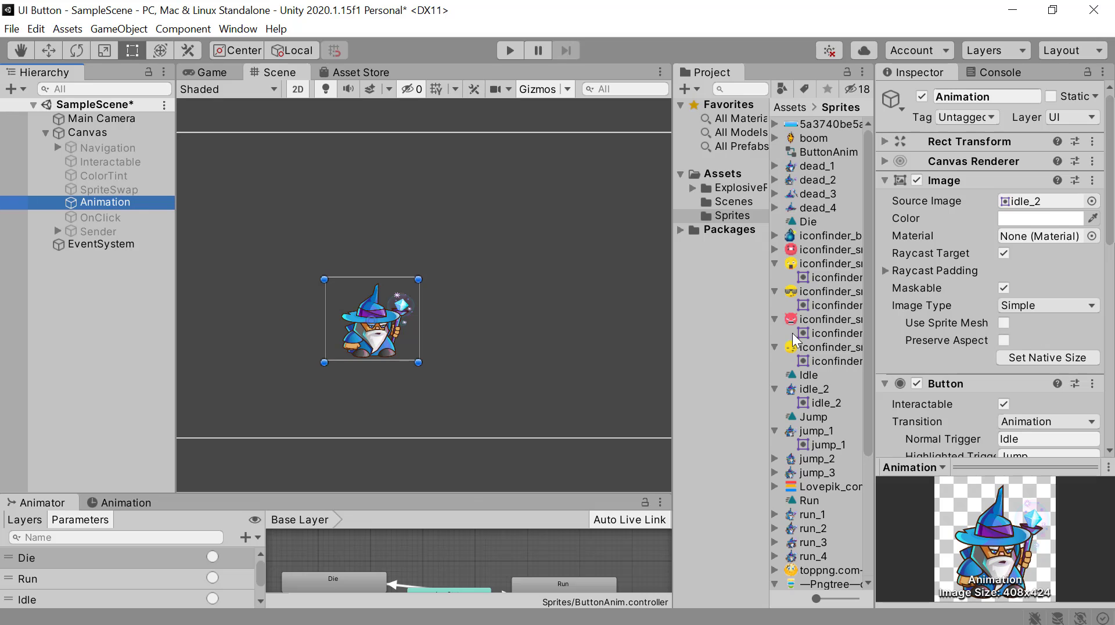
pyautogui.moveTo(467, 493); pyautogui.dragTo(493, 361)
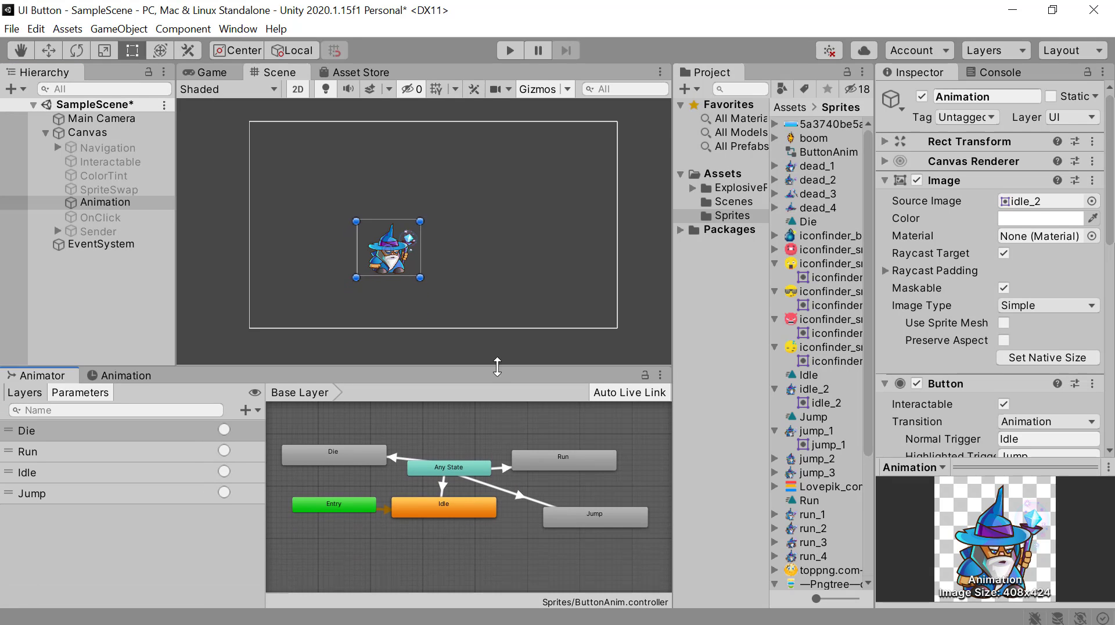
# Show the Animation object's Run clip in the animation timeline and expand its Image.Sprite track to see the sprite keyframes.
pyautogui.click(117, 201)
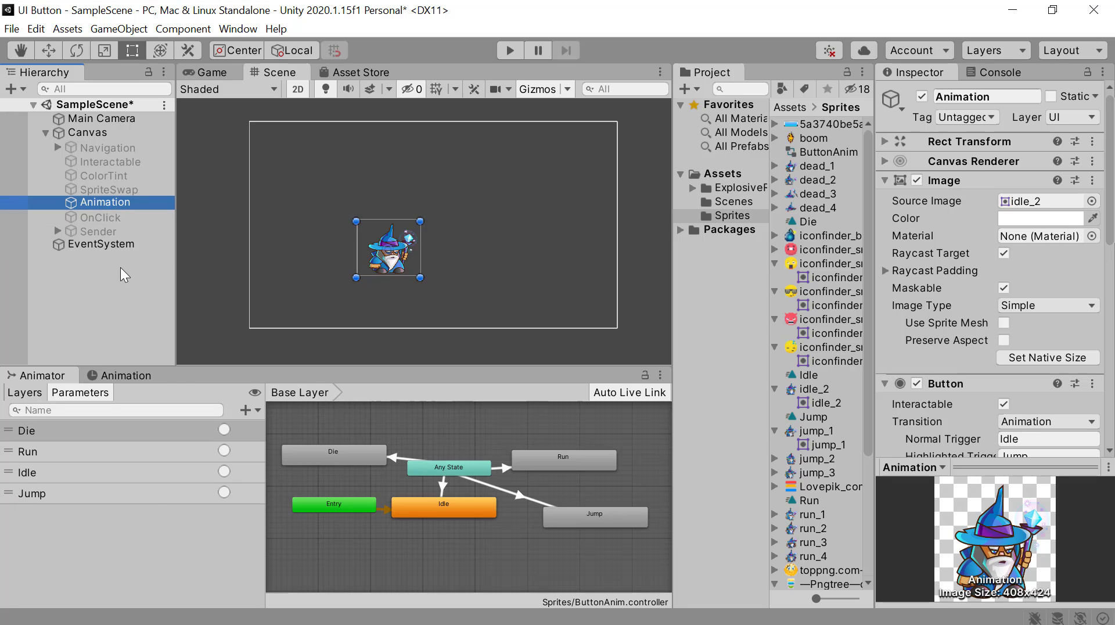
pyautogui.click(124, 376)
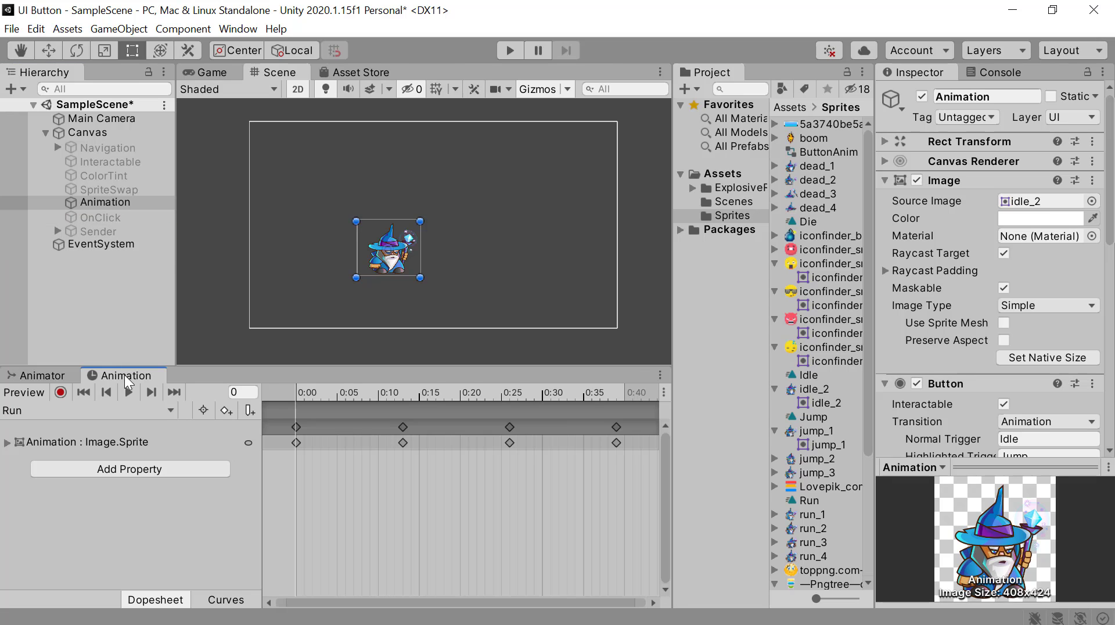
pyautogui.click(170, 413)
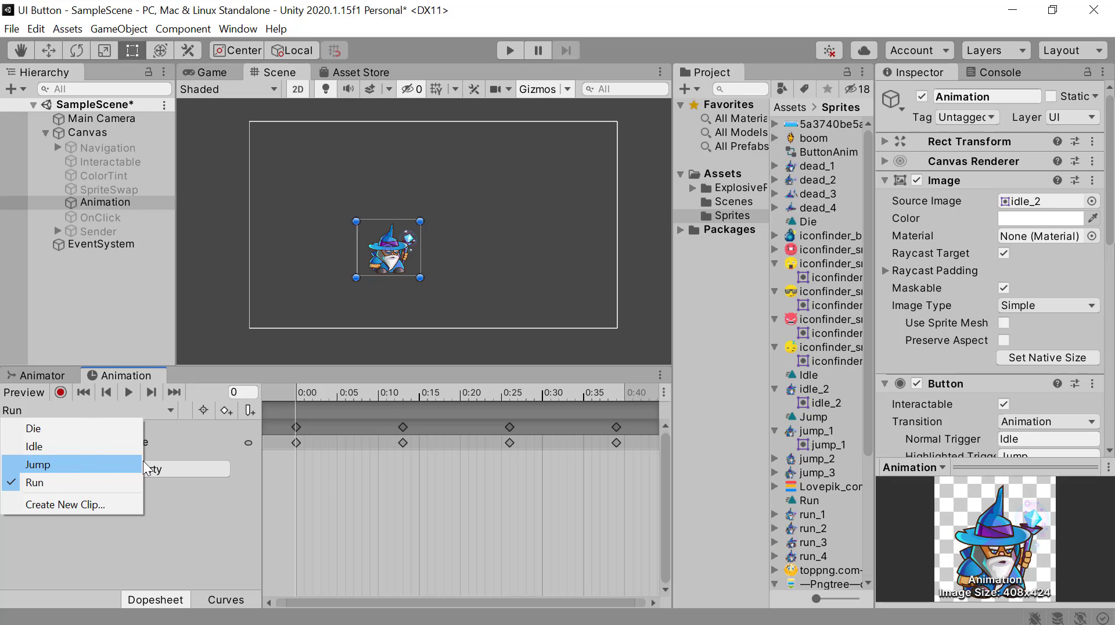
pyautogui.click(239, 465)
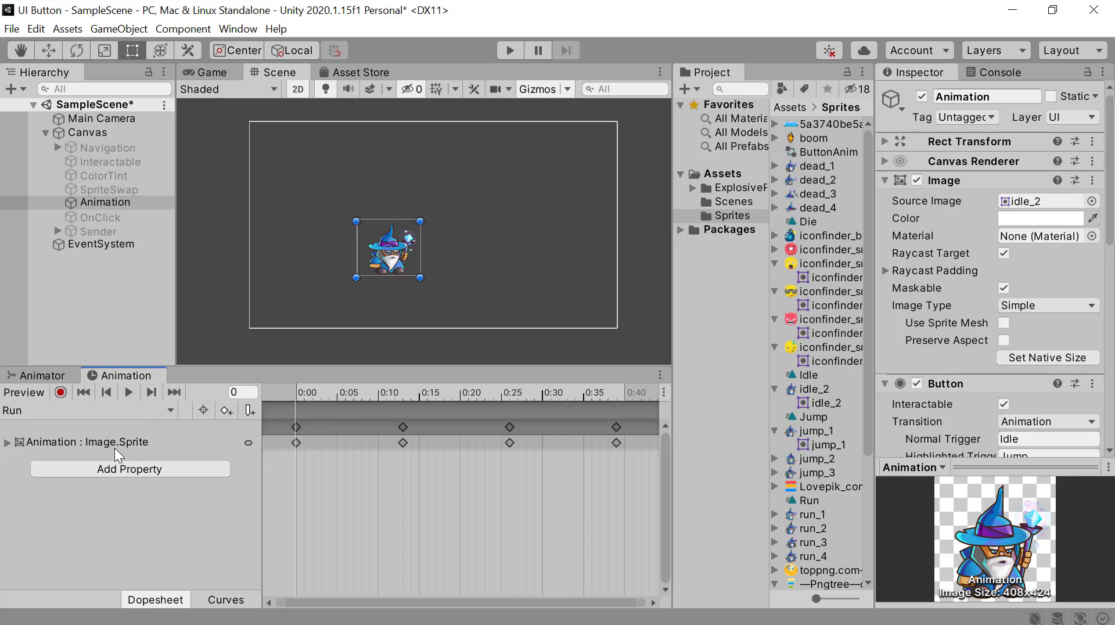
pyautogui.click(6, 445)
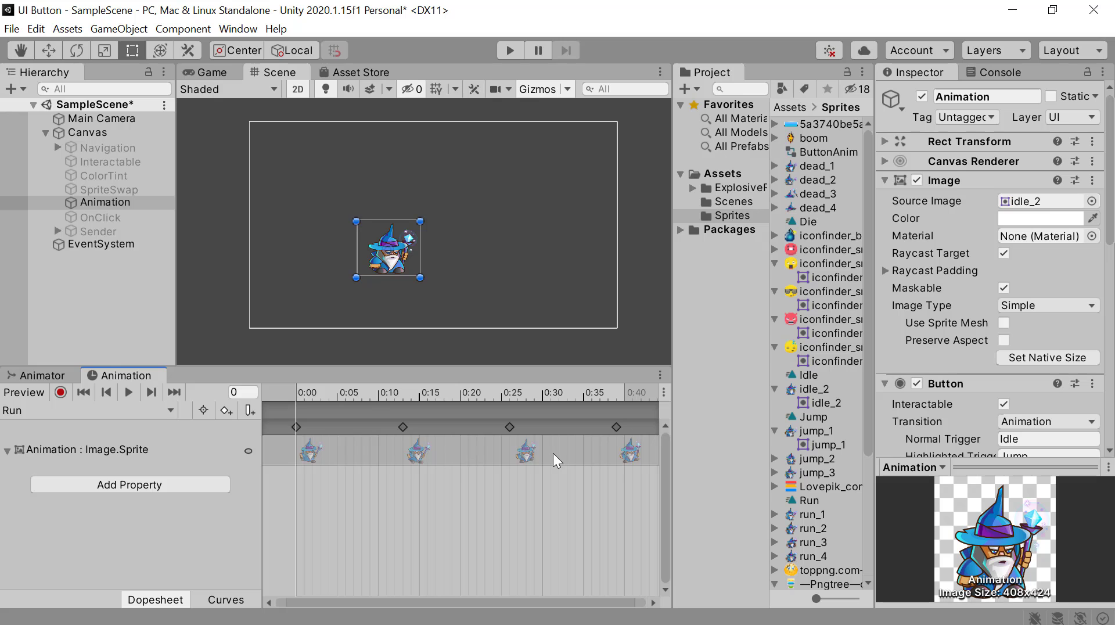
# Switch the animation timeline to the Jump clip and play its preview.
pyautogui.click(170, 410)
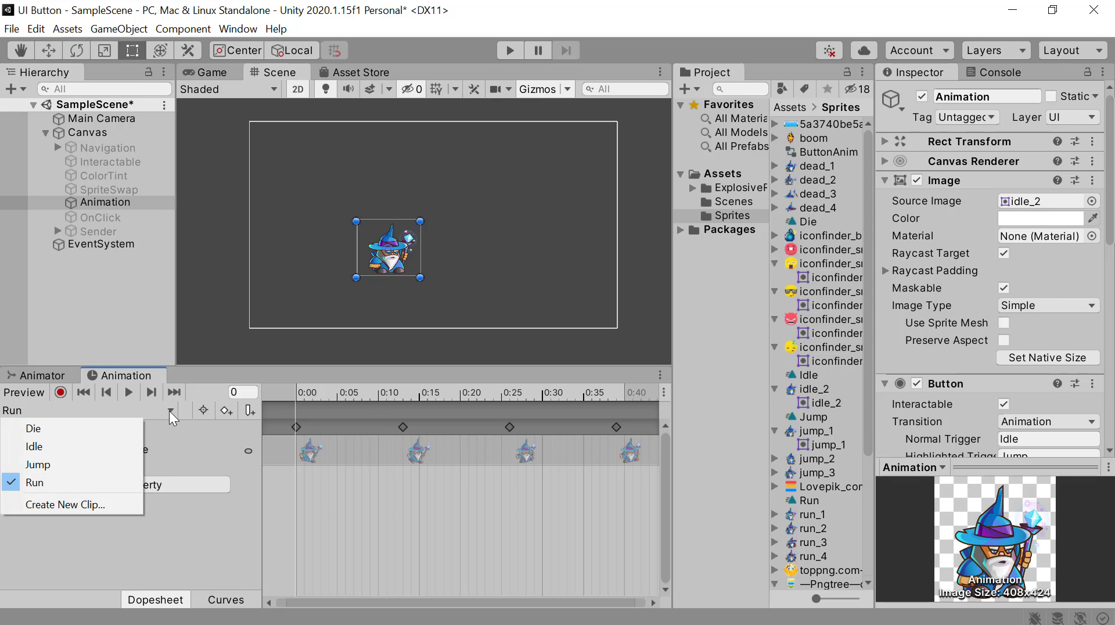
pyautogui.click(111, 463)
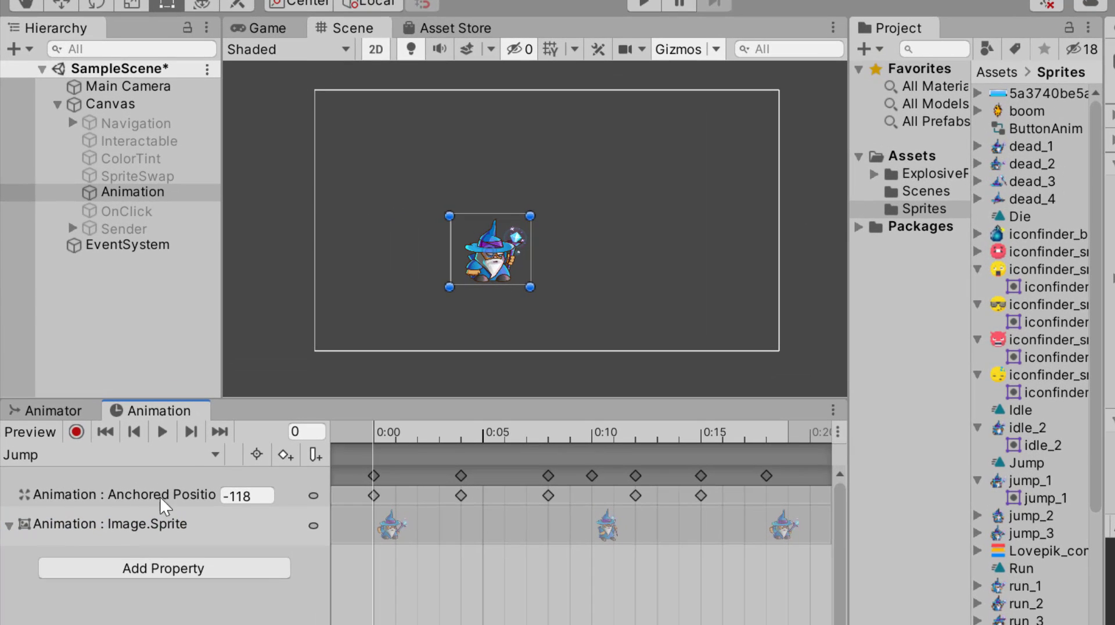
pyautogui.click(162, 433)
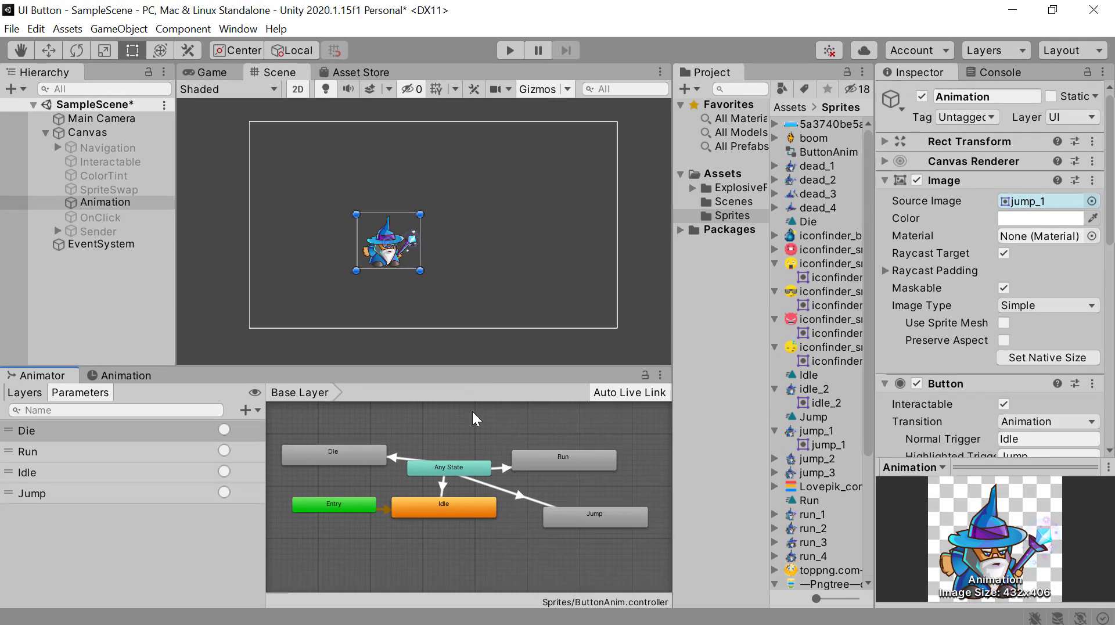
# Examine the Any State to Idle transition in the Animator state graph and the Run entry among the parameters.
pyautogui.moveTo(480, 368)
pyautogui.mouseDown()
pyautogui.moveTo(486, 349)
pyautogui.moveTo(494, 376)
pyautogui.mouseUp()
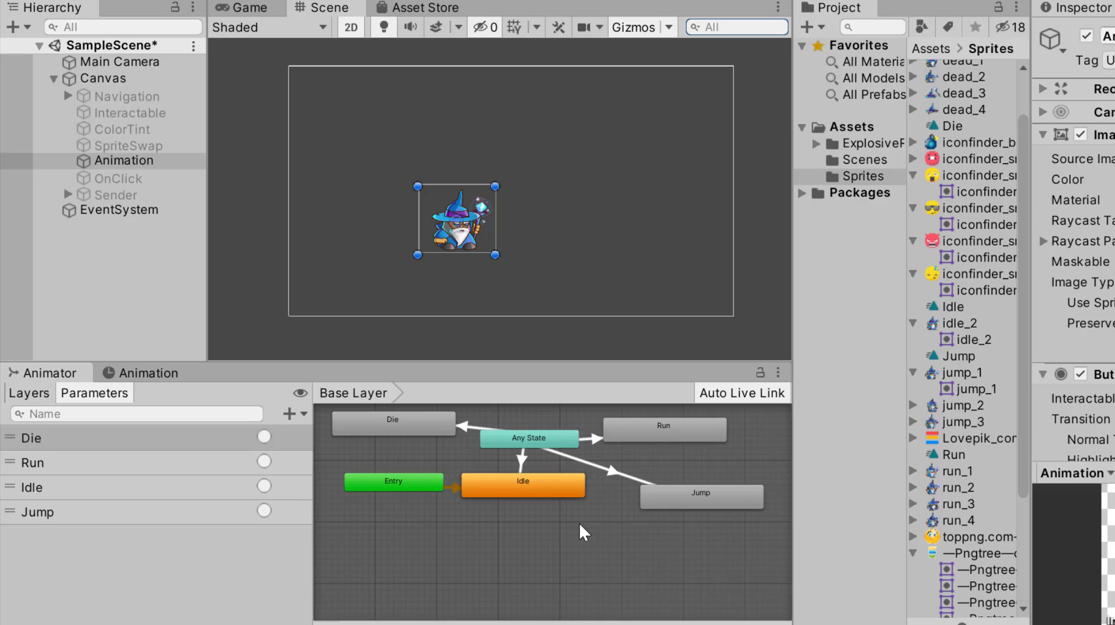
pyautogui.moveTo(591, 564); pyautogui.dragTo(613, 601, button='middle')
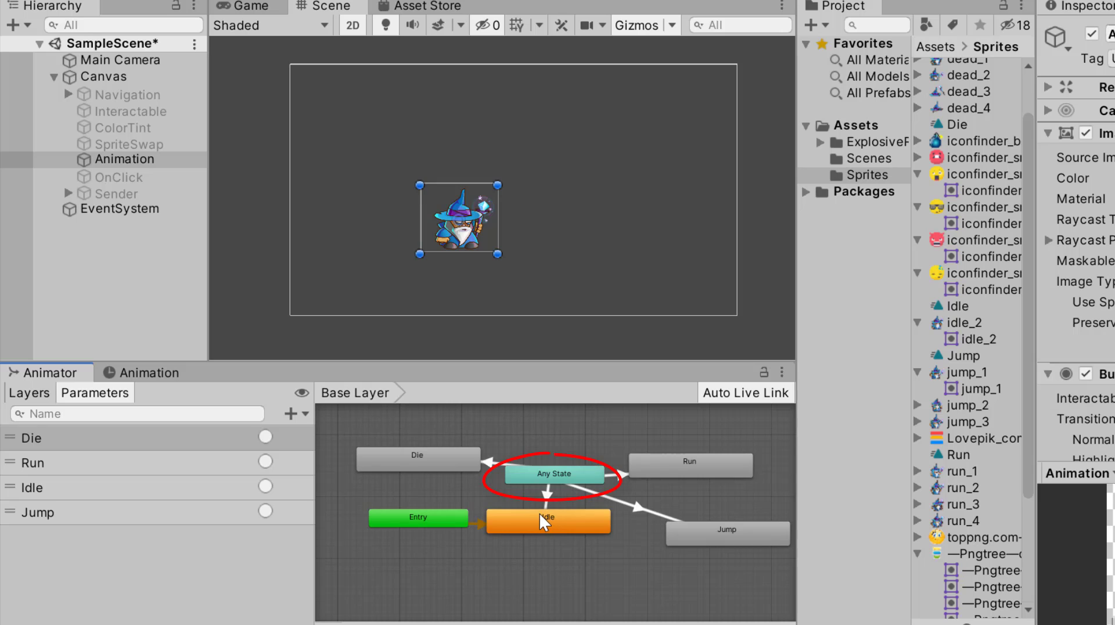
pyautogui.click(549, 495)
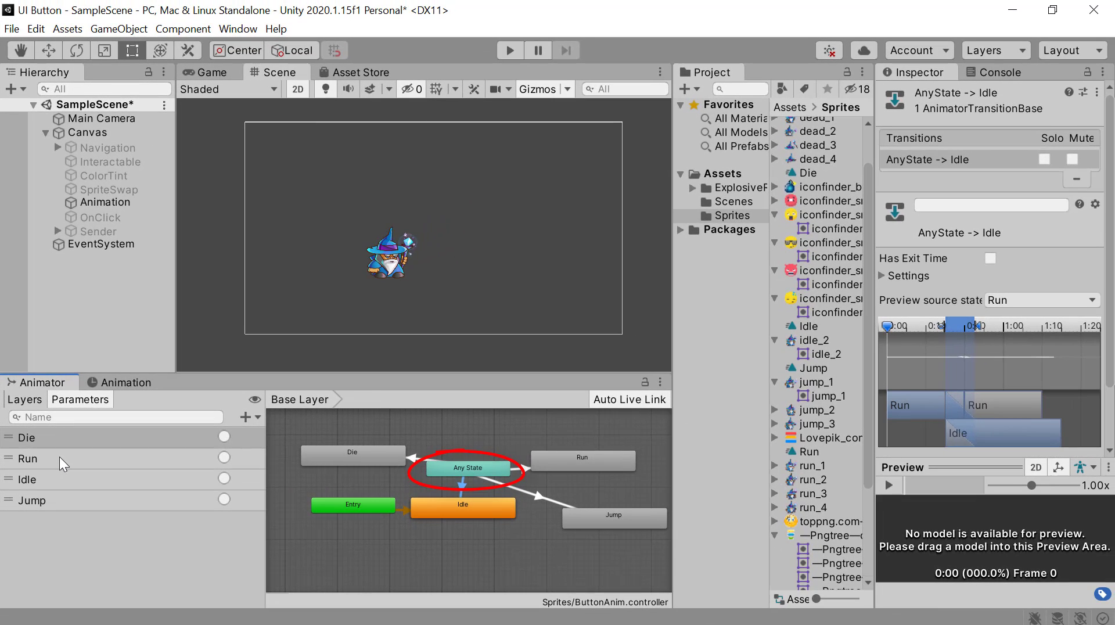
pyautogui.click(69, 462)
# Compare the Animation button's Normal, Highlighted, Pressed and Selected triggers with the Animator parameter names.
pyautogui.click(134, 202)
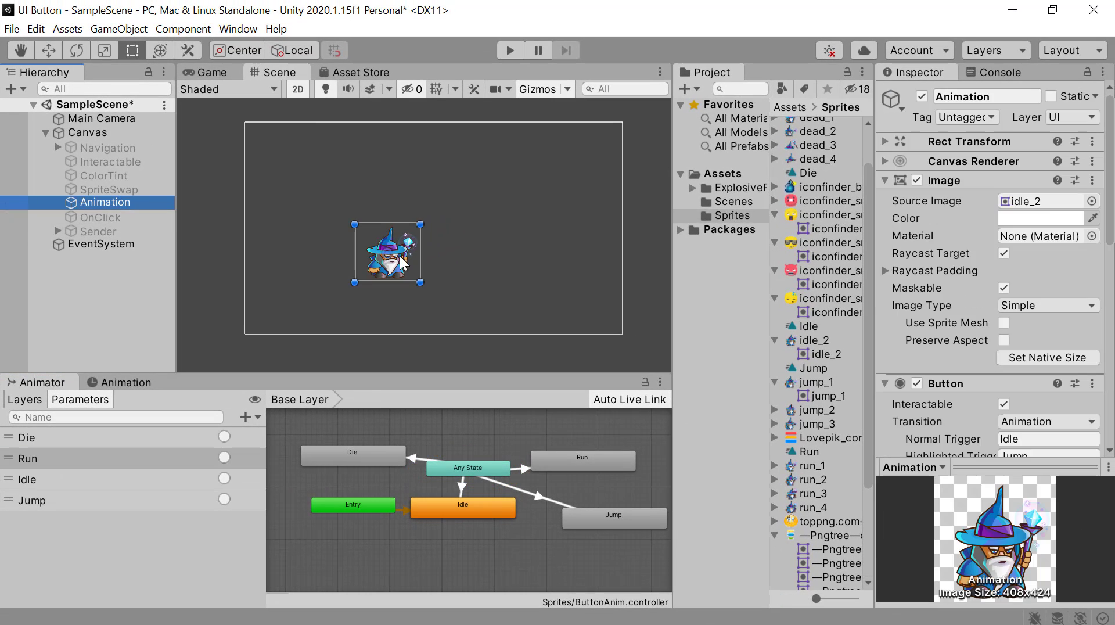
pyautogui.scroll(-3, 930, 330)
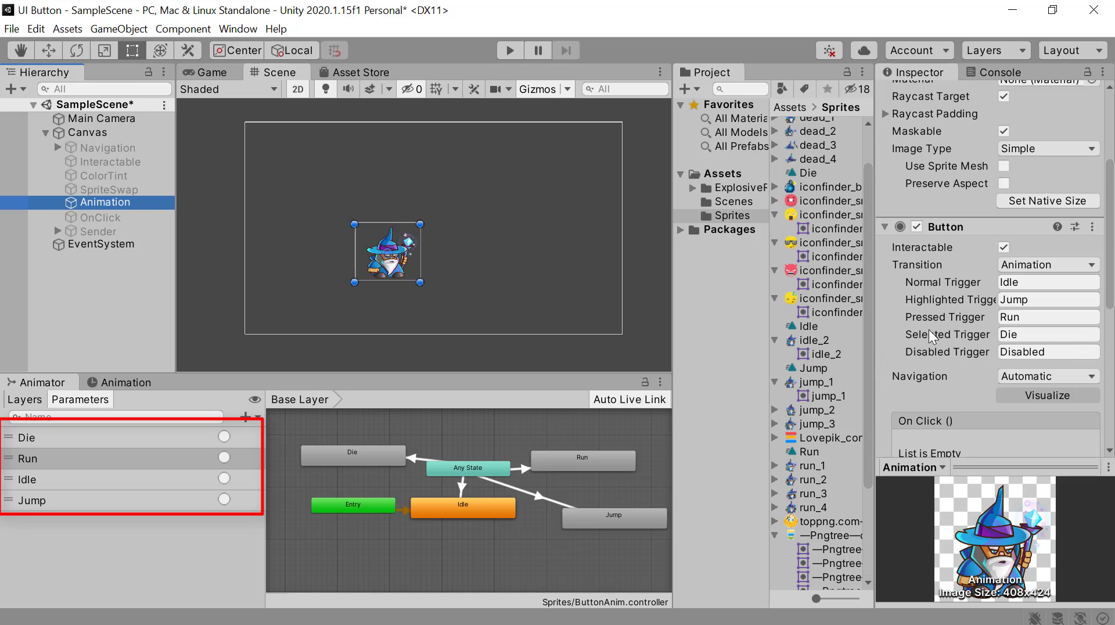
pyautogui.click(1033, 283)
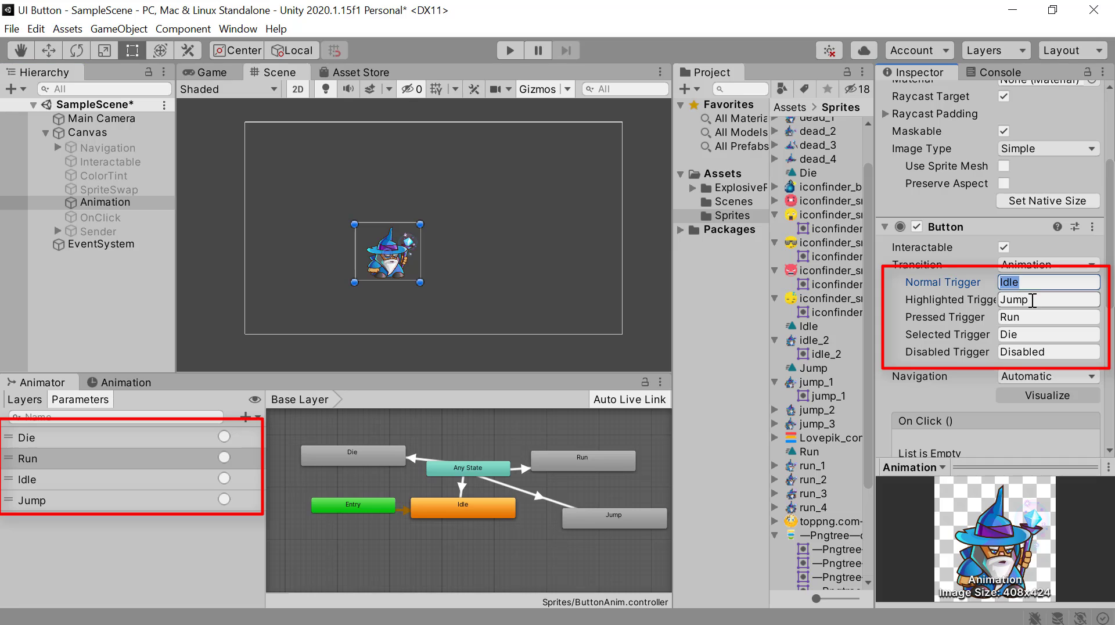
pyautogui.click(1032, 300)
pyautogui.click(1033, 317)
pyautogui.click(1031, 336)
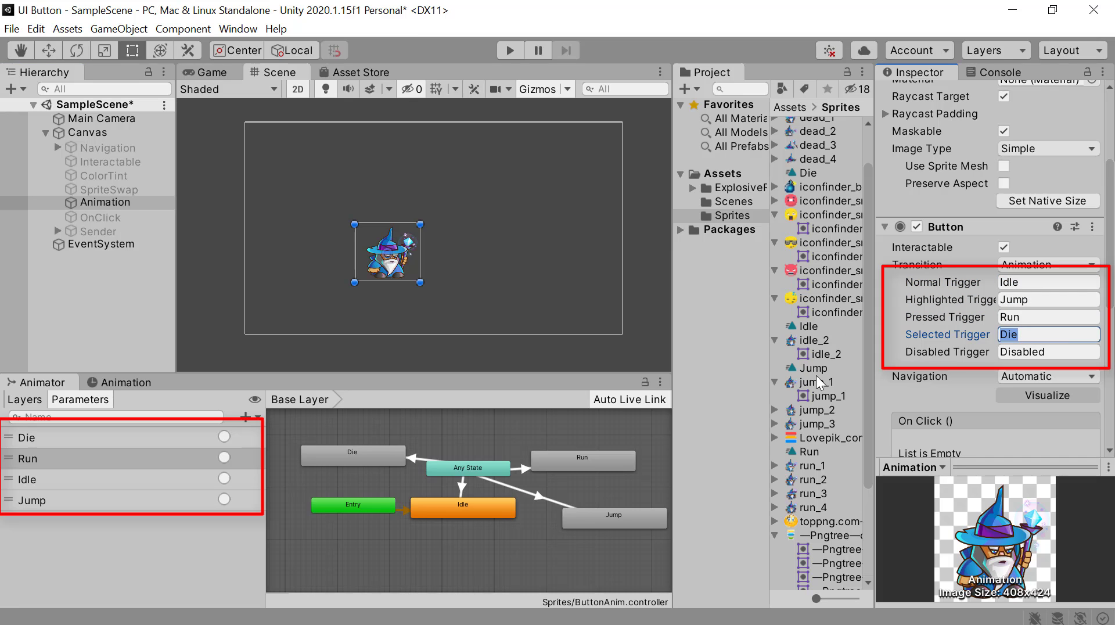
# Examine the Any State to Jump transition's exit time, transition duration and condition with its detailed settings expanded.
pyautogui.click(128, 458)
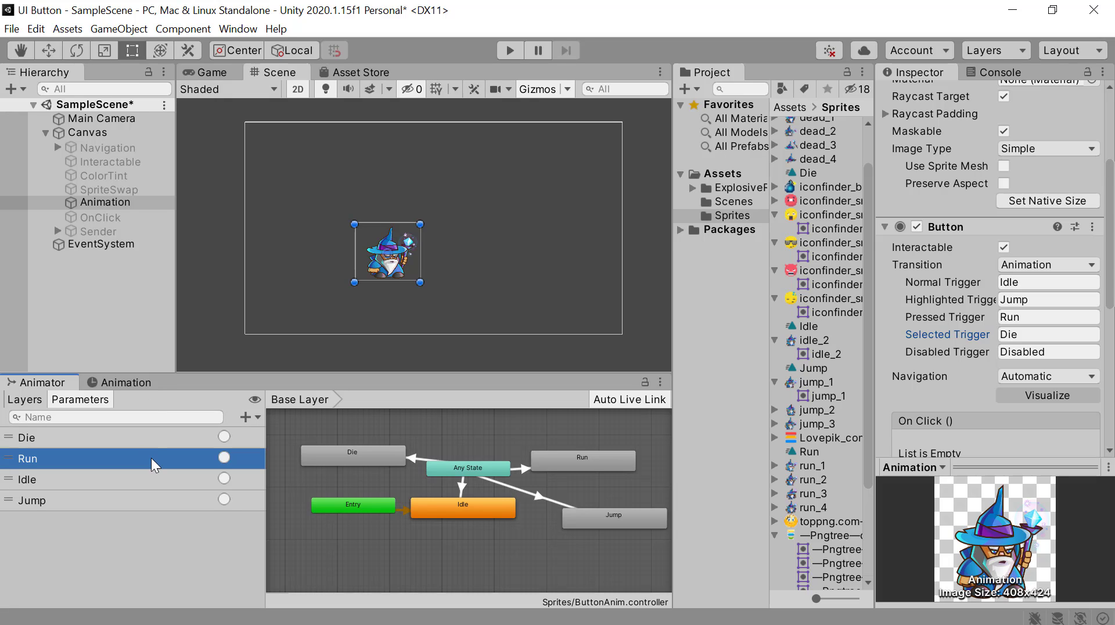
pyautogui.click(540, 496)
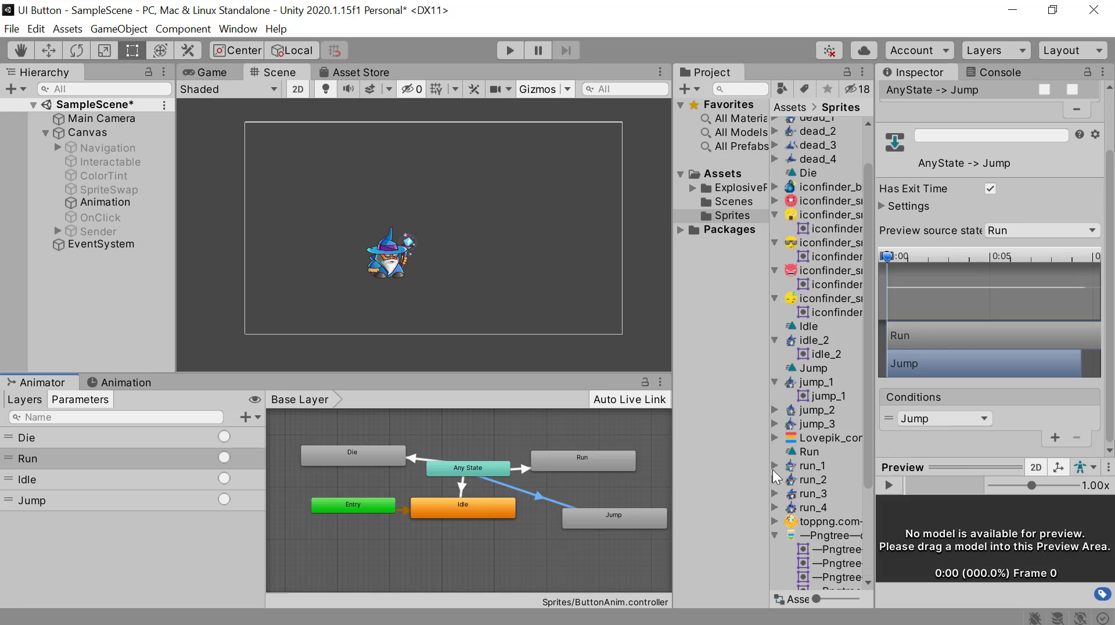
pyautogui.click(881, 207)
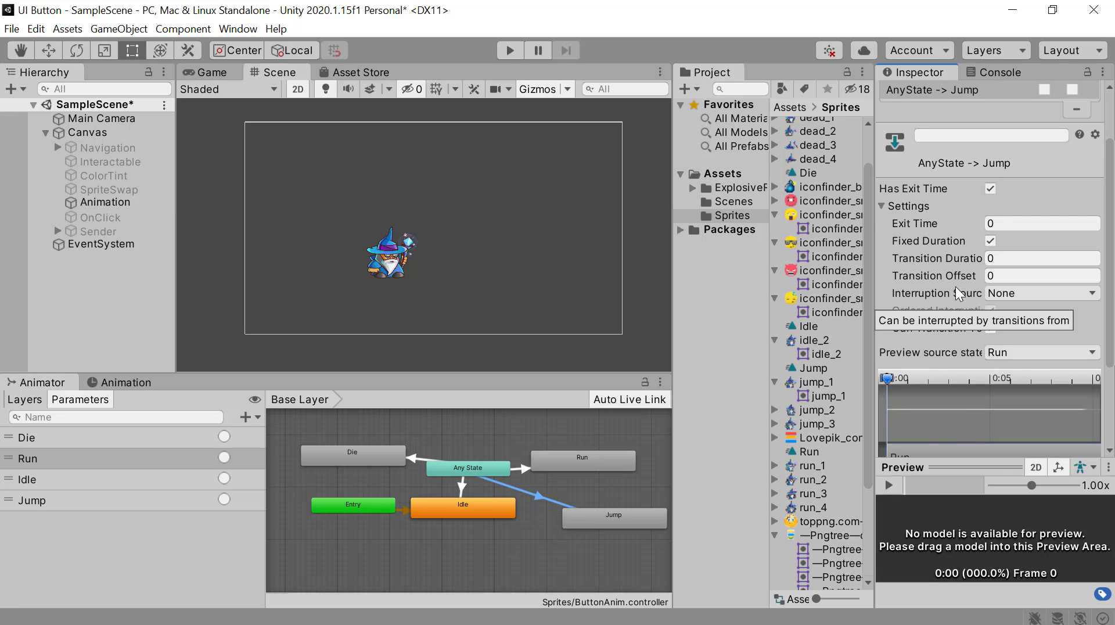
pyautogui.click(1002, 225)
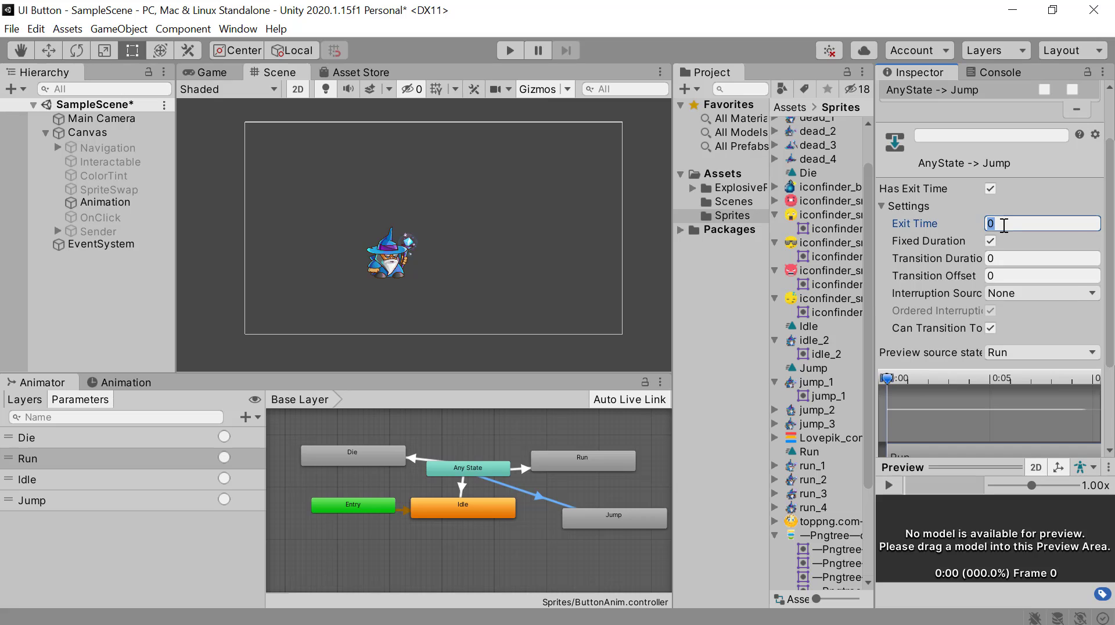
pyautogui.click(1011, 262)
pyautogui.click(993, 471)
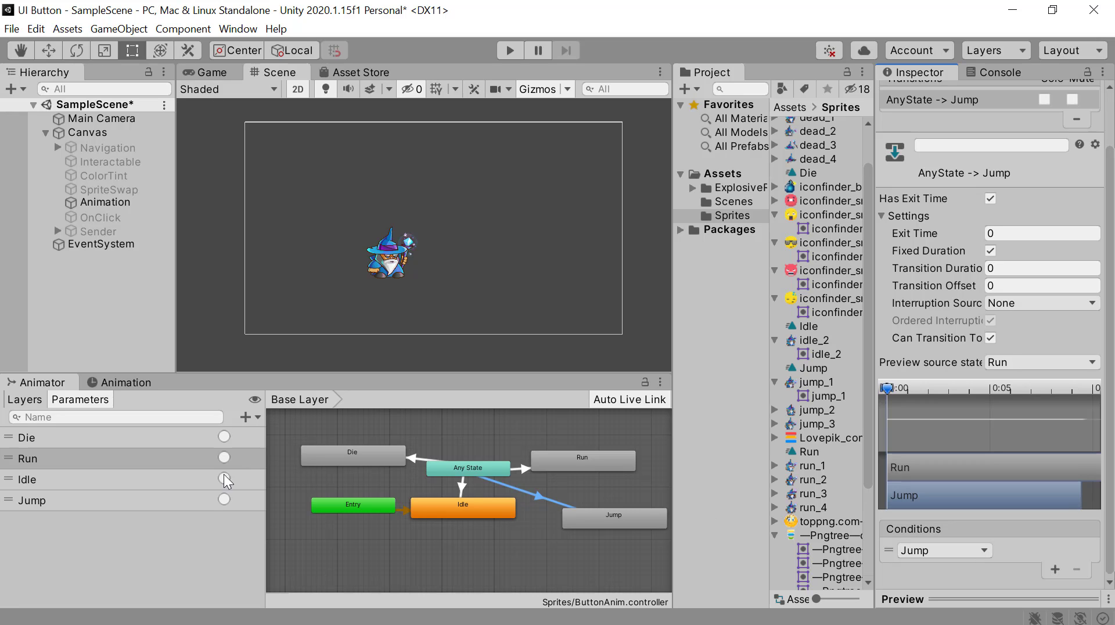
# Check the Animation object's Highlighted Trigger and set the Run trigger among the Animator parameters.
pyautogui.click(120, 205)
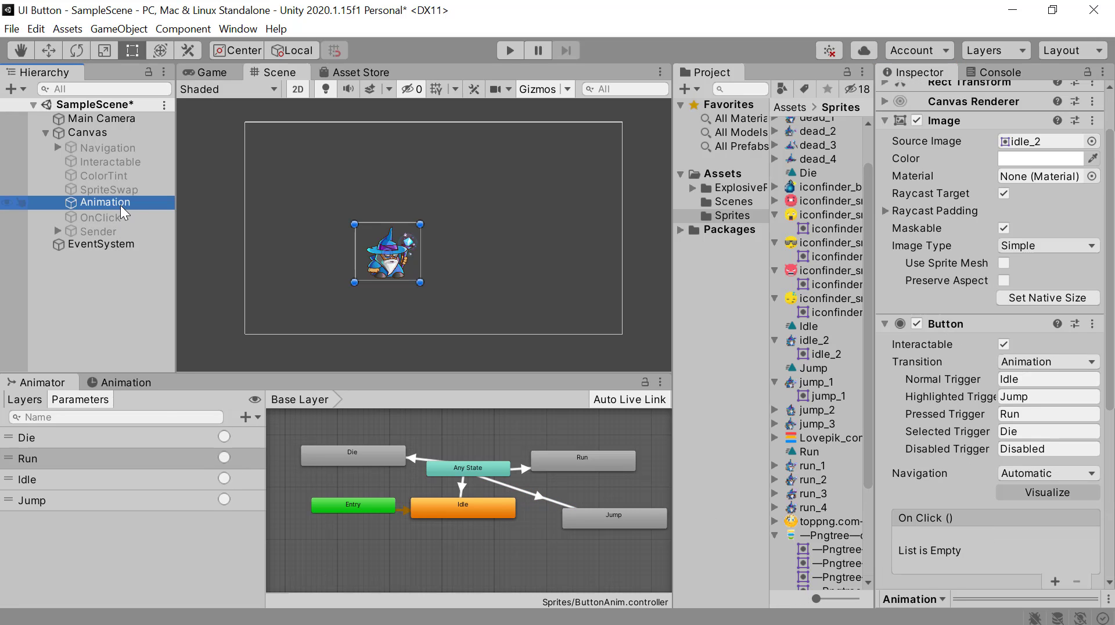
pyautogui.click(1032, 399)
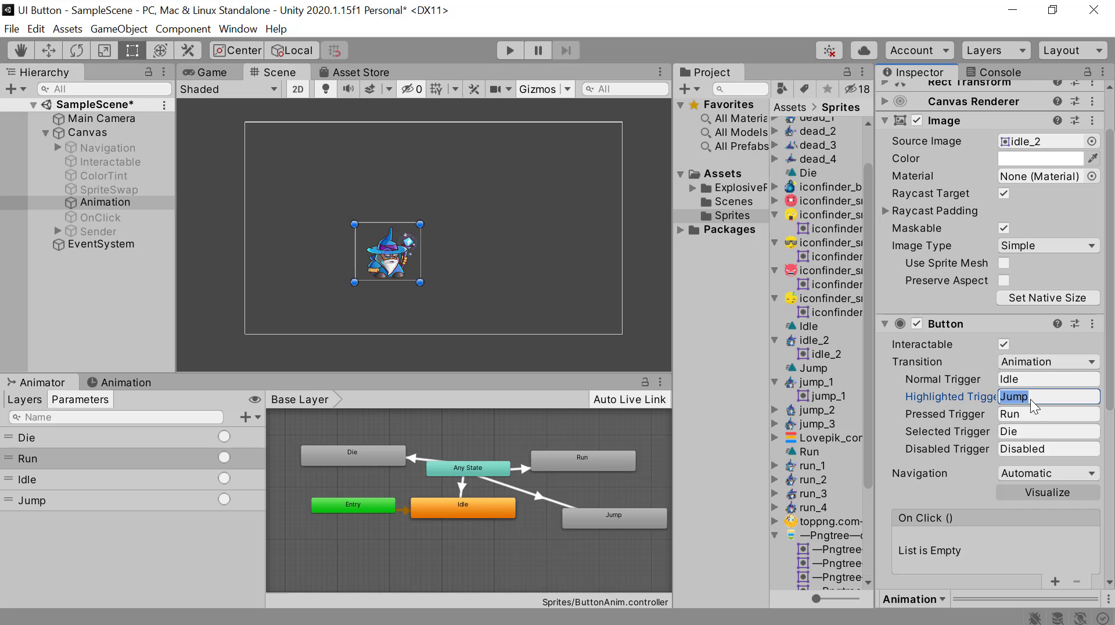
pyautogui.click(226, 462)
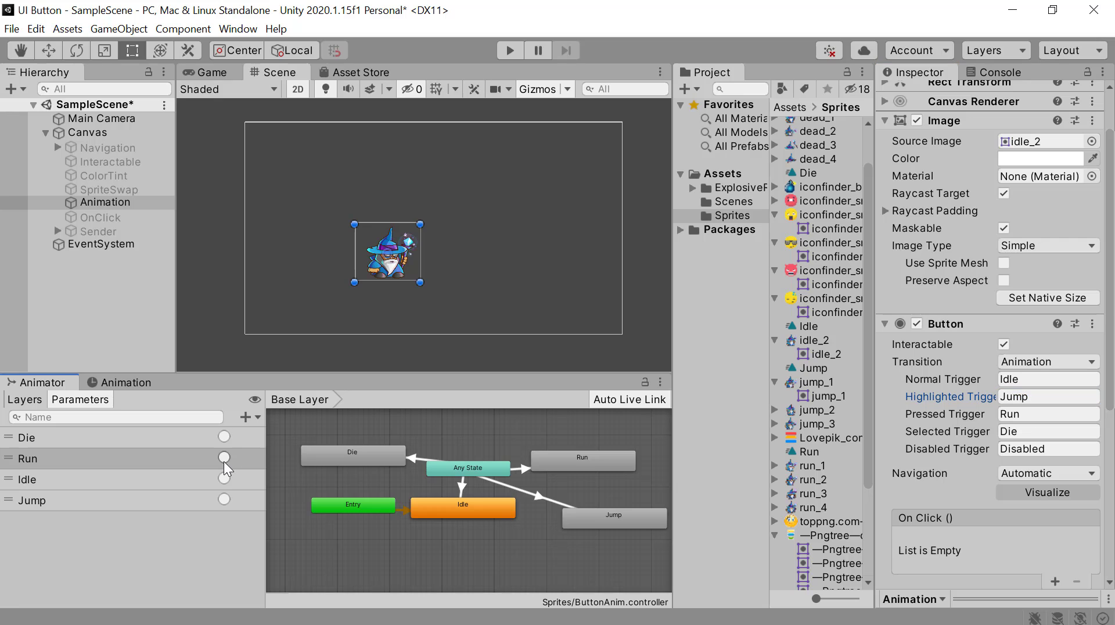
# Preview the Run clip on the Animation object and clear the Run trigger among the Animator parameters.
pyautogui.click(135, 382)
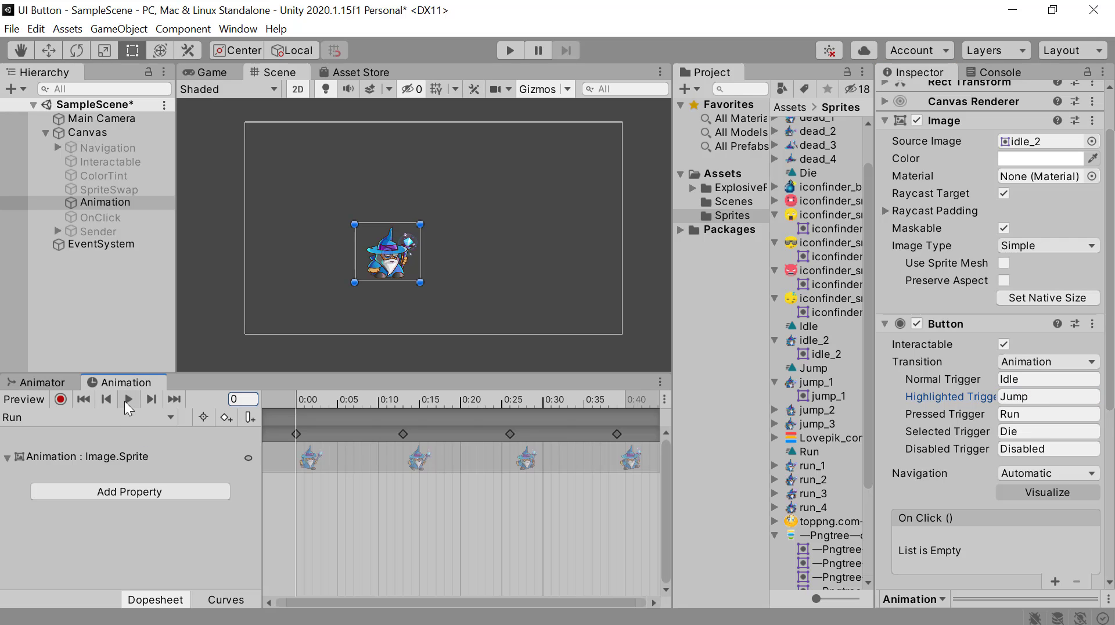
pyautogui.click(129, 400)
pyautogui.click(128, 400)
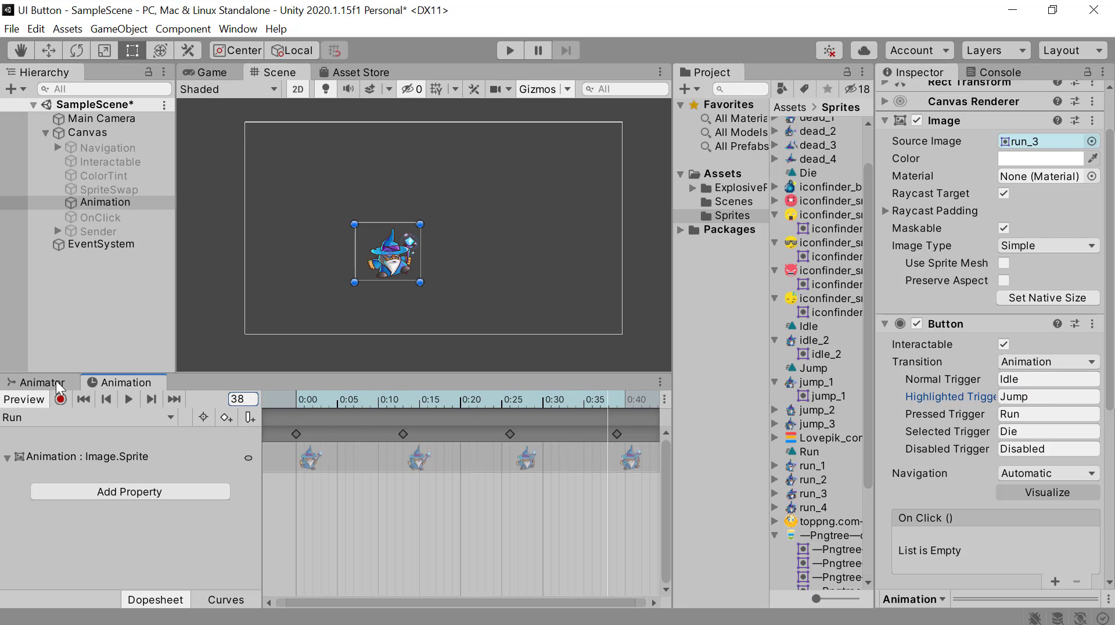
pyautogui.click(42, 382)
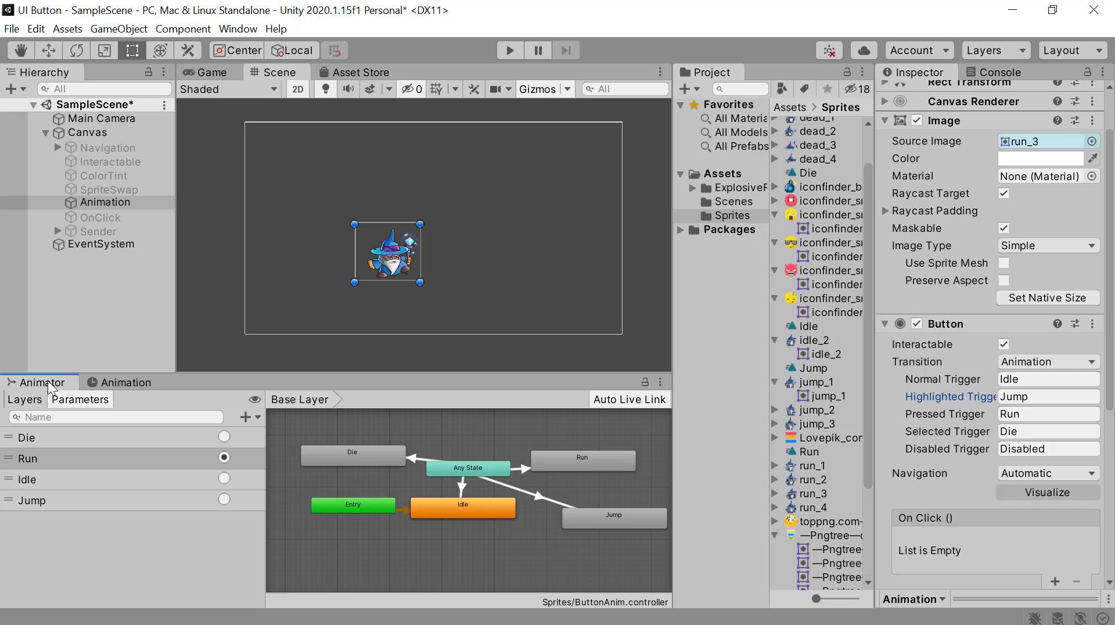
pyautogui.click(224, 458)
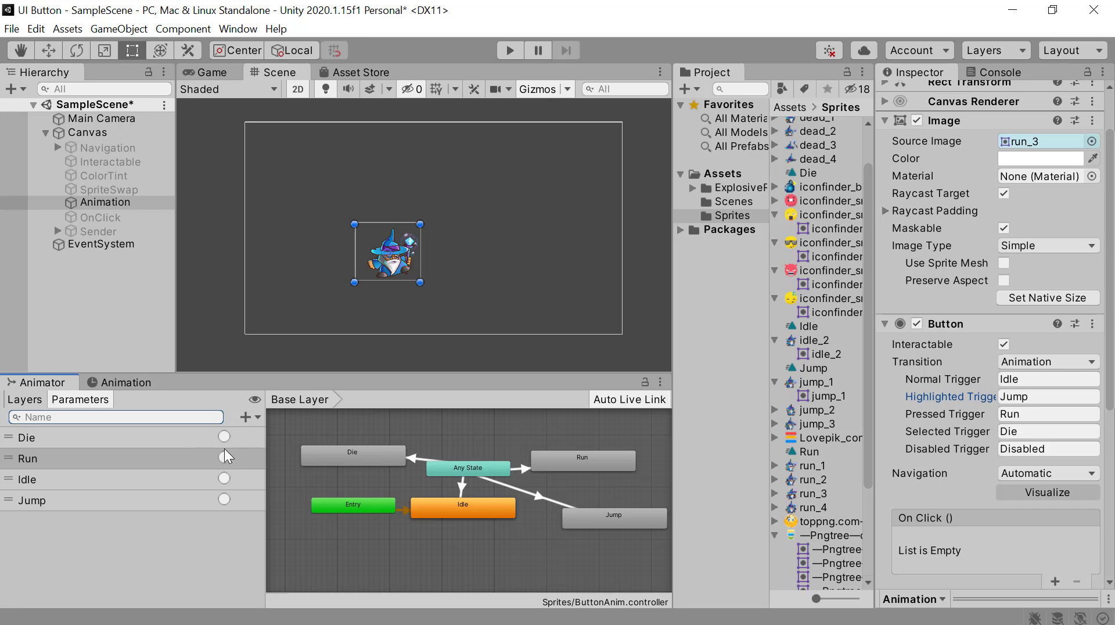
# Switch the animation timeline to the Die clip and play its preview on the Animation object.
pyautogui.click(126, 383)
pyautogui.click(131, 418)
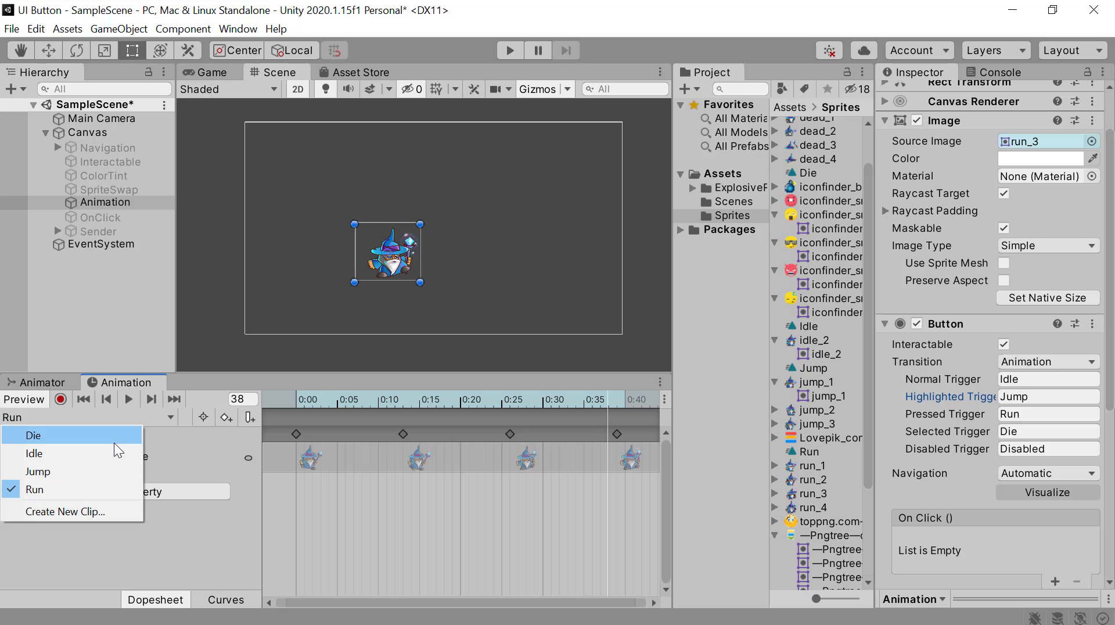
pyautogui.click(114, 434)
pyautogui.click(129, 400)
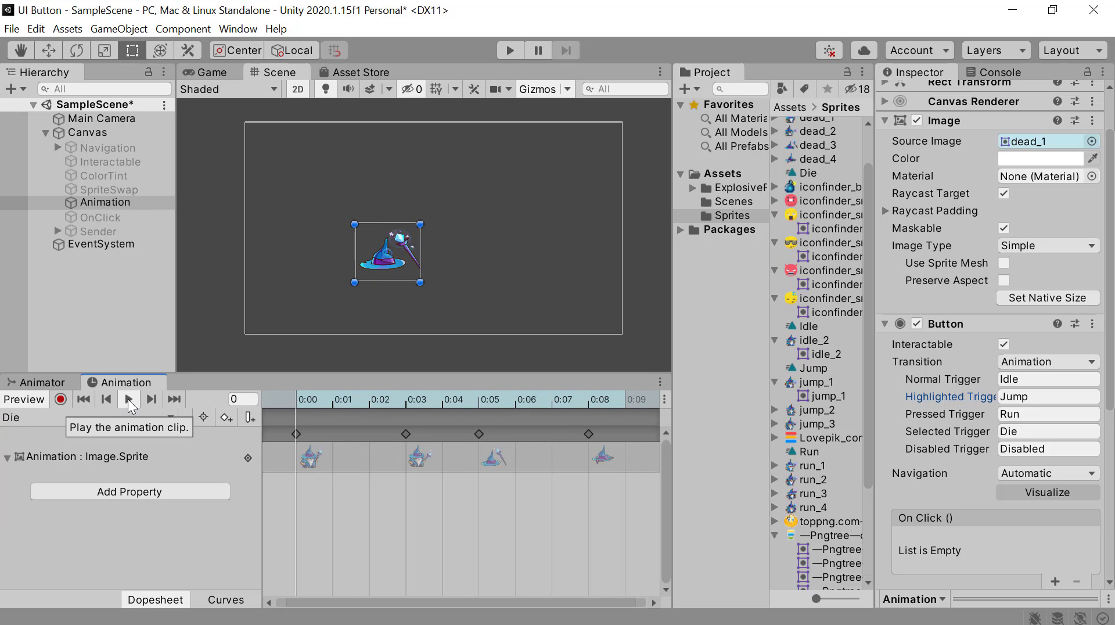
pyautogui.click(129, 400)
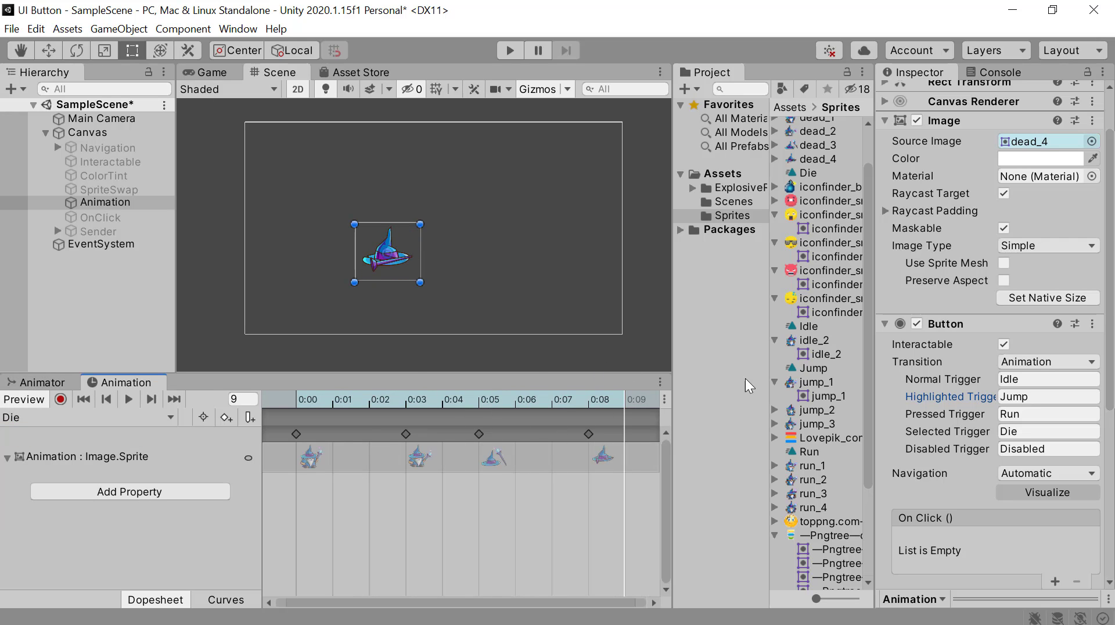
# Check the Loop Time setting of the Jump and Run animation clips in the Sprites folder.
pyautogui.click(811, 370)
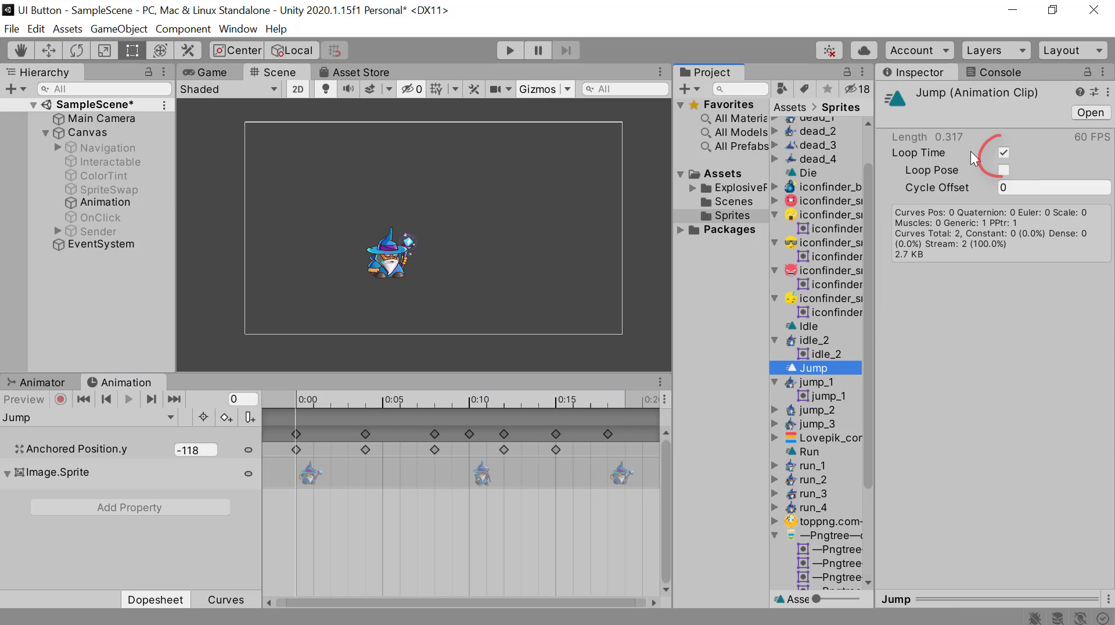
pyautogui.click(809, 452)
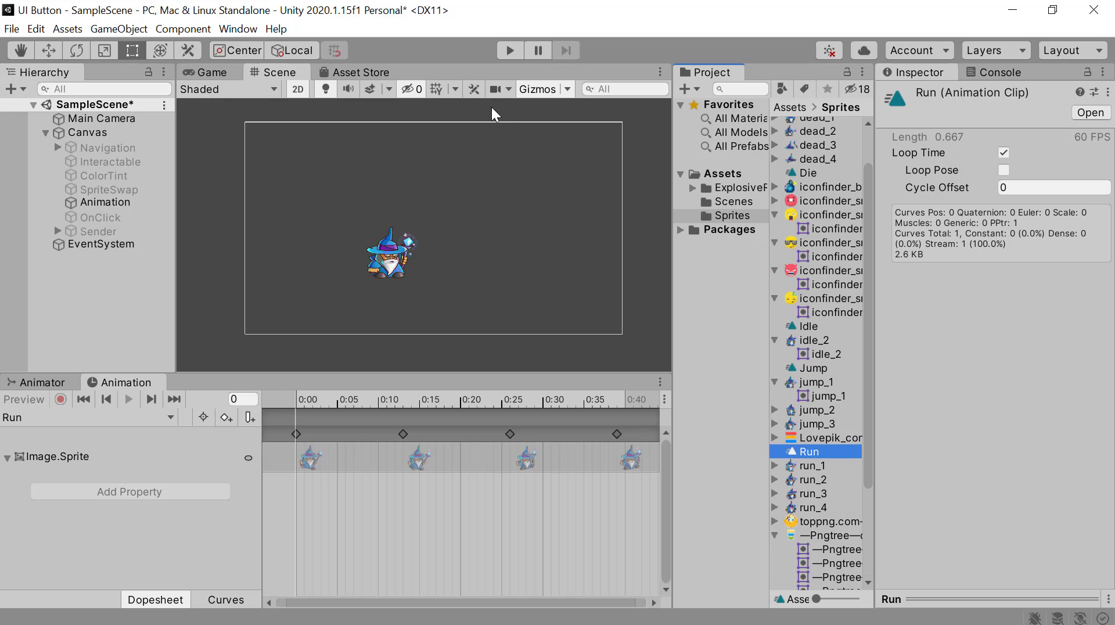
# Play-test the Animation button by pressing the wizard and deselecting it in the running game, and stop the game.
pyautogui.click(511, 50)
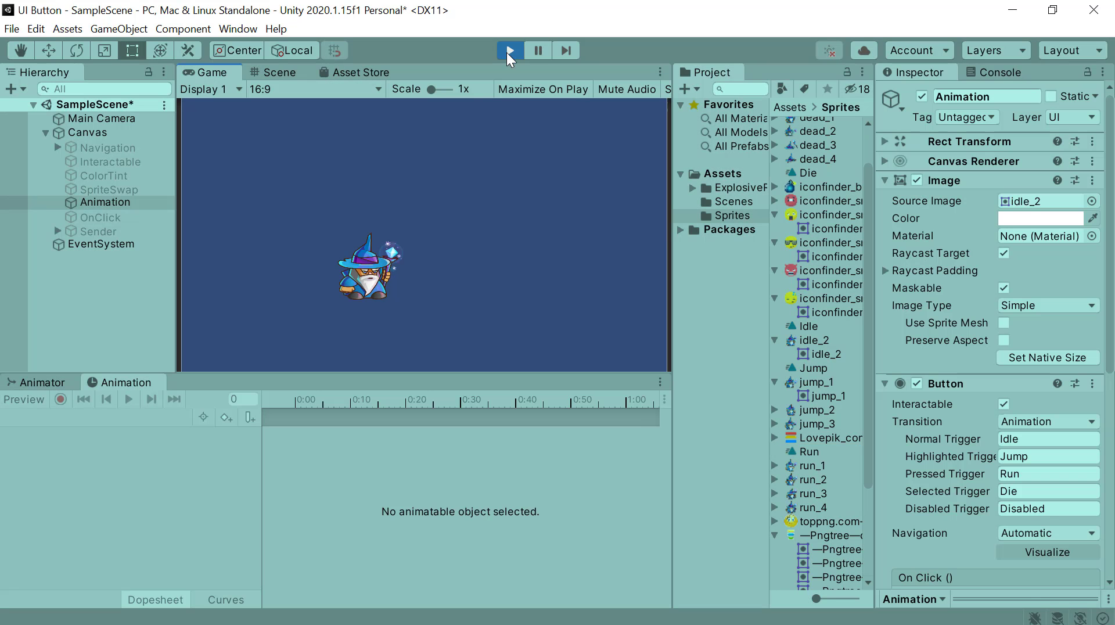
pyautogui.click(372, 281)
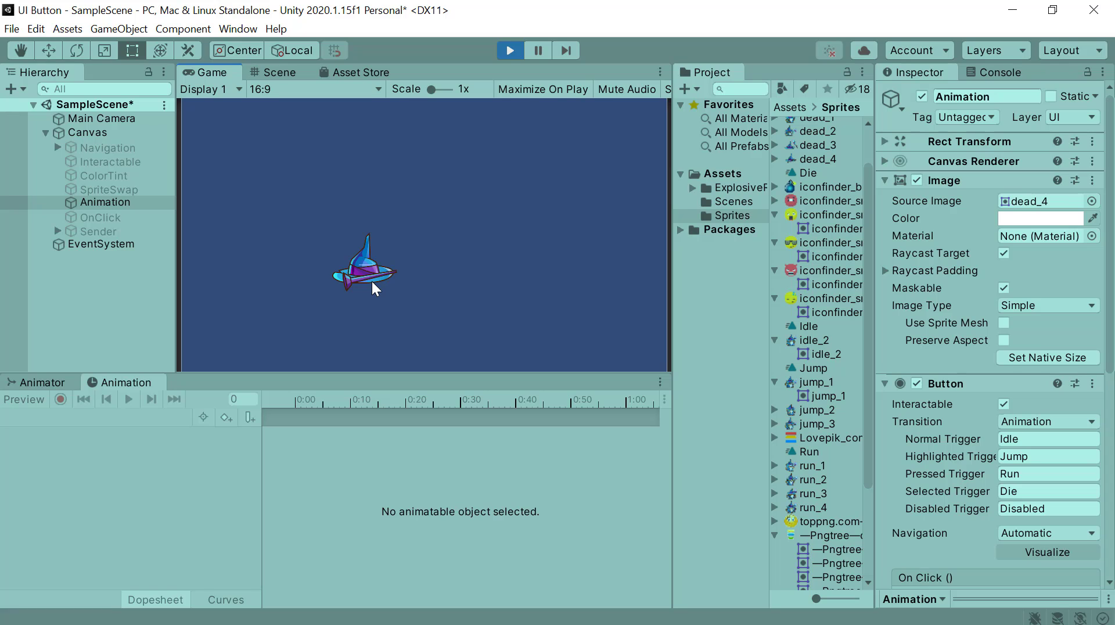
pyautogui.click(532, 294)
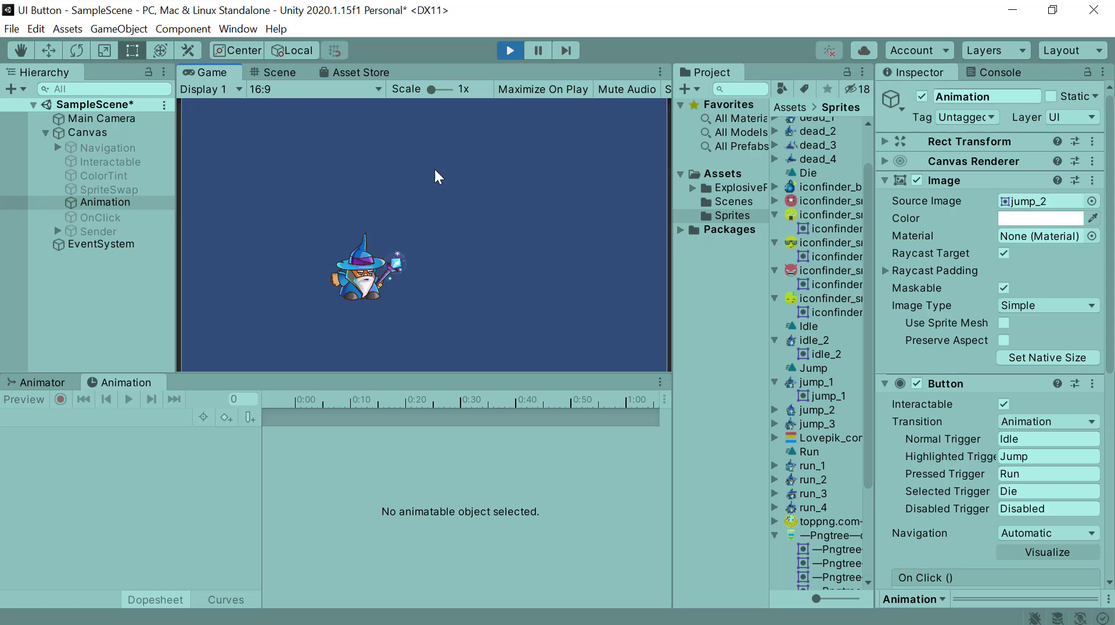
pyautogui.click(510, 51)
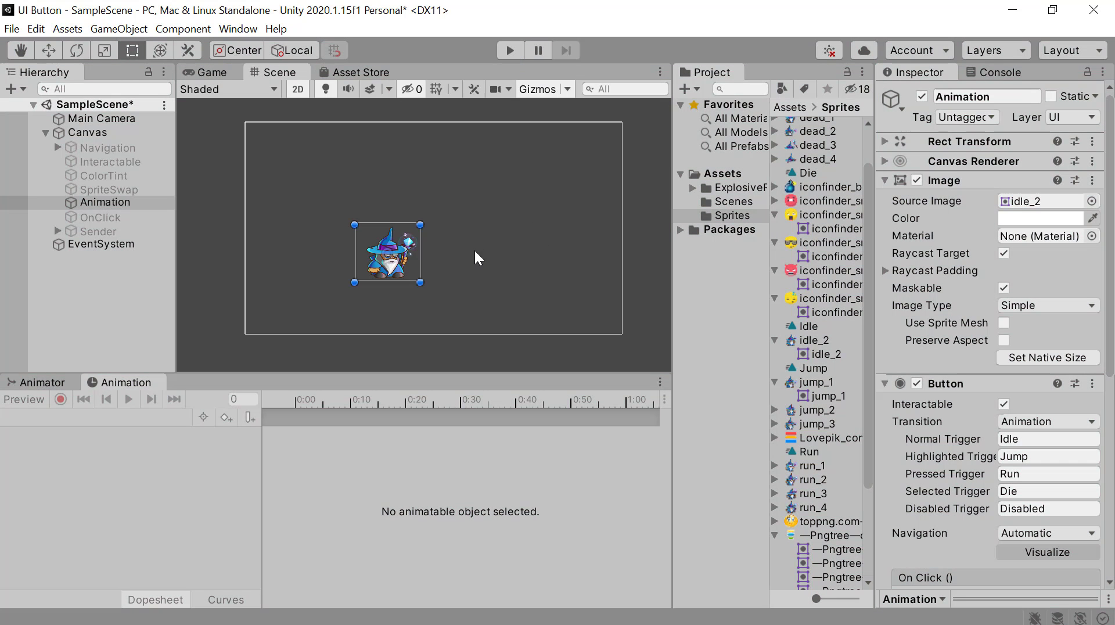
# Deactivate the Animation object, activate the OnClick object and collapse its Image component.
pyautogui.click(921, 97)
pyautogui.click(119, 218)
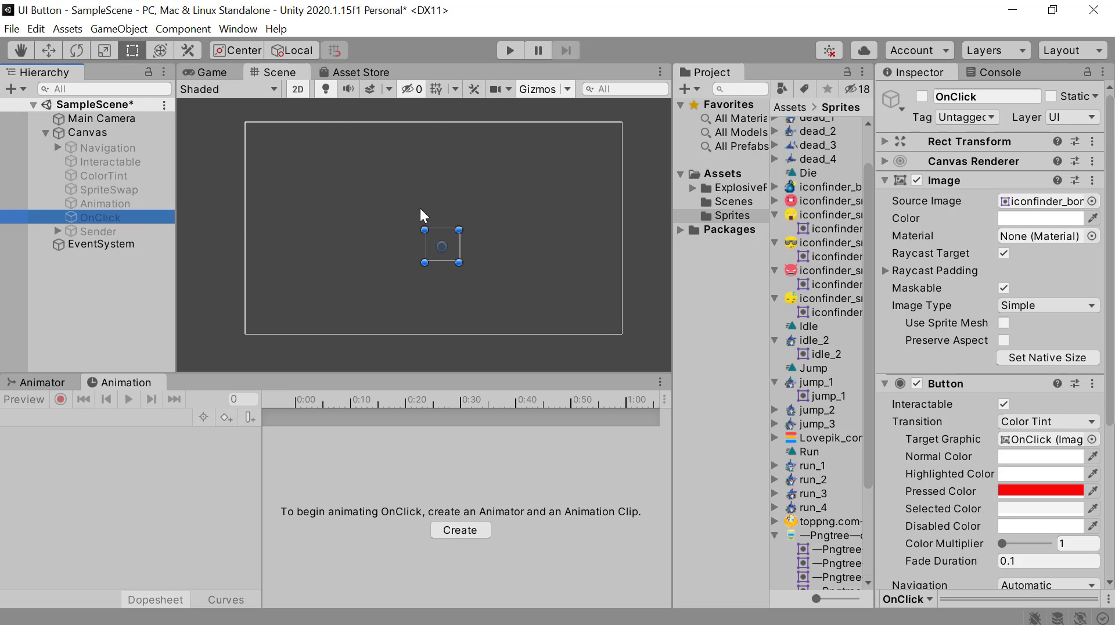
pyautogui.click(923, 101)
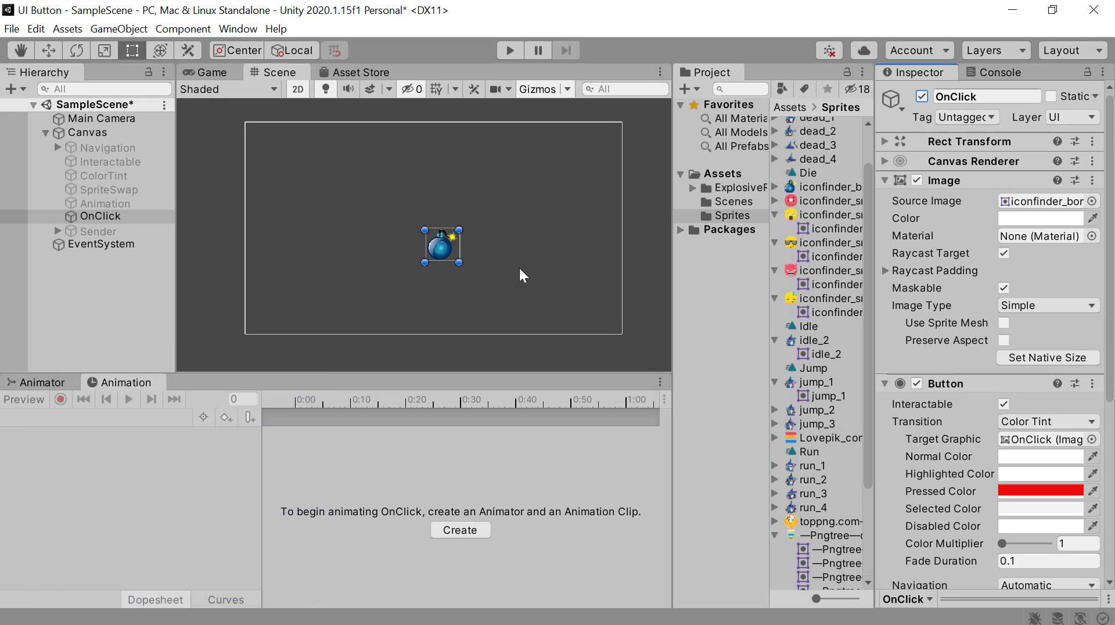
pyautogui.click(886, 180)
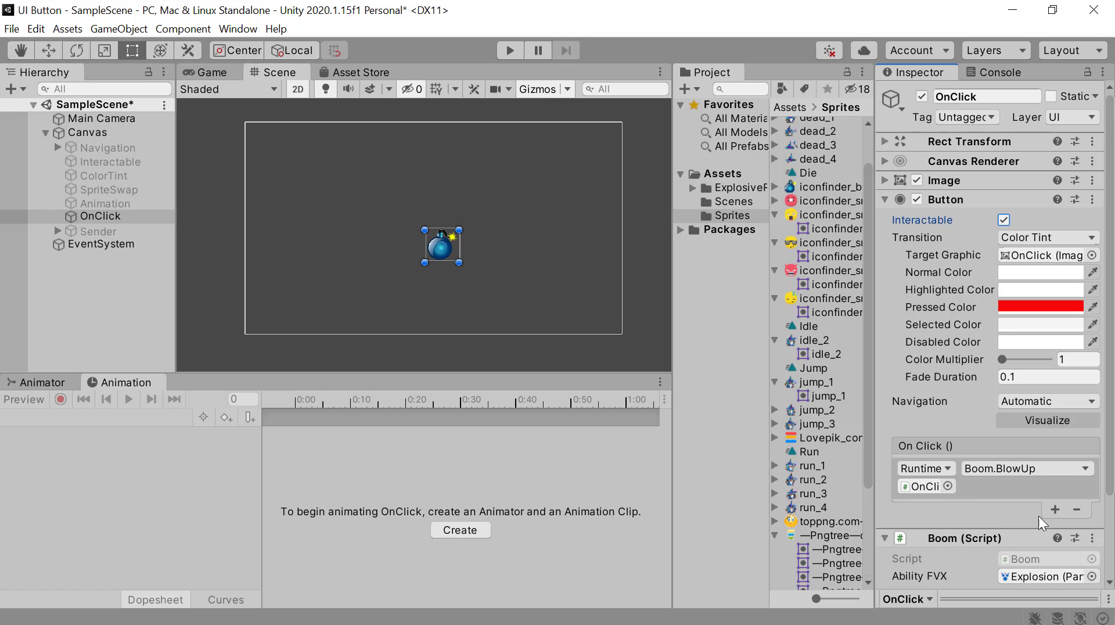
# Add an empty entry to the OnClick button's On Click () event list and remove it again.
pyautogui.click(1055, 509)
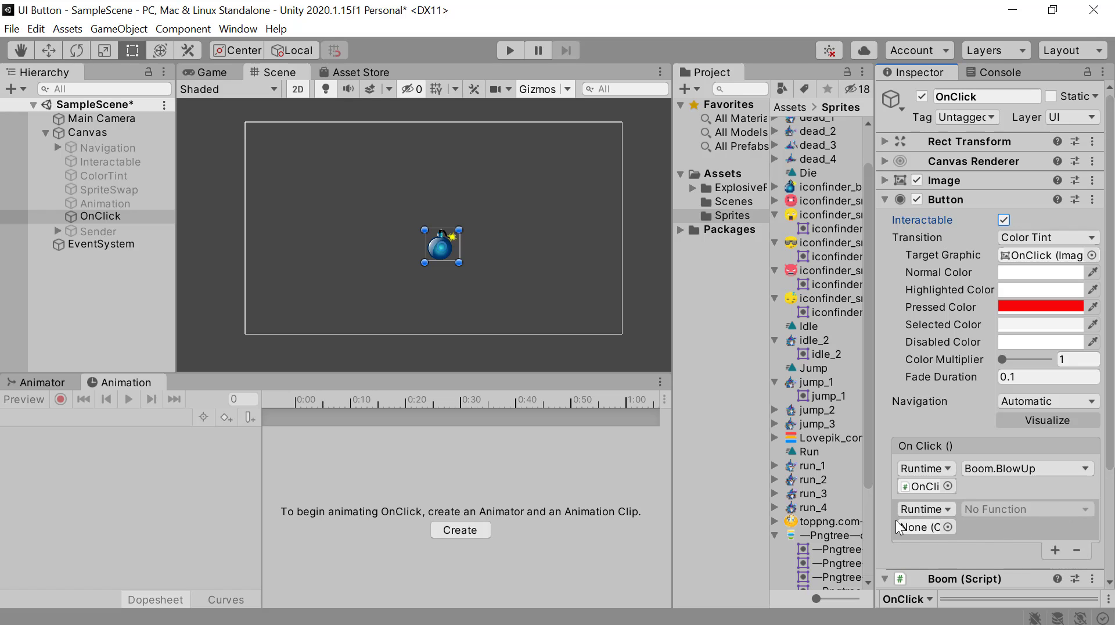
pyautogui.click(985, 528)
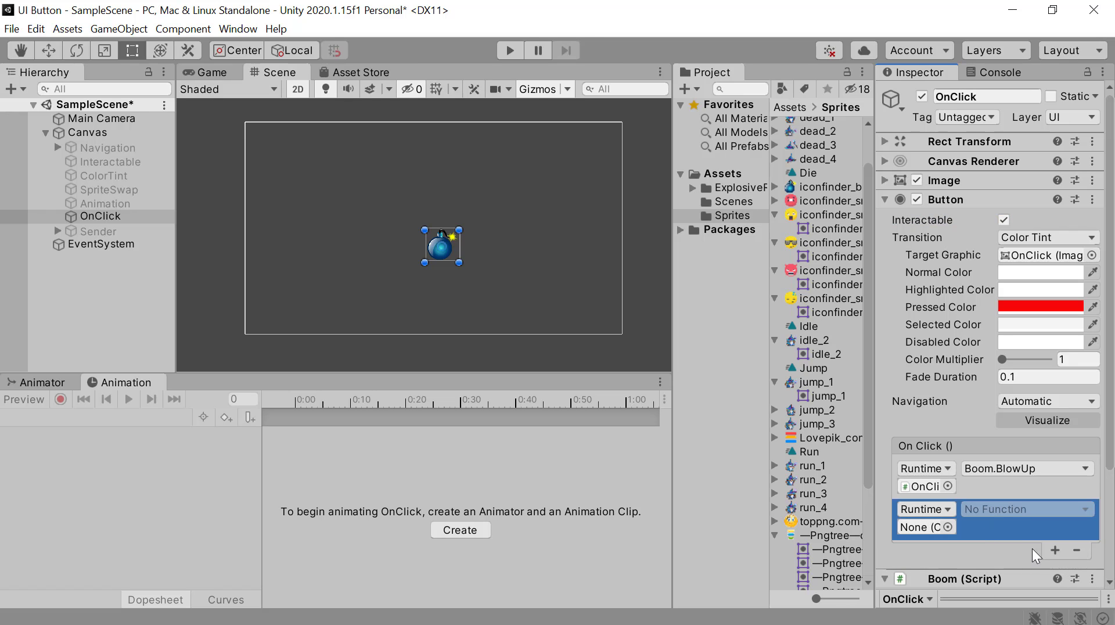
pyautogui.click(1078, 549)
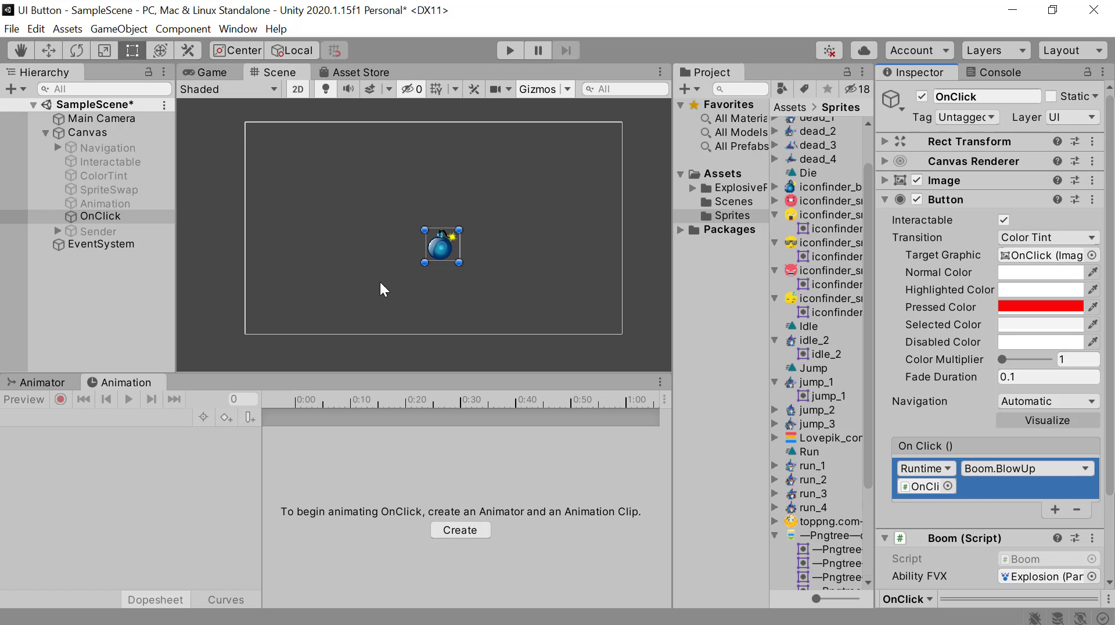
# Assign the OnClick object to the button's existing On Click () entry and choose the Boom script's BlowUp () function.
pyautogui.click(104, 216)
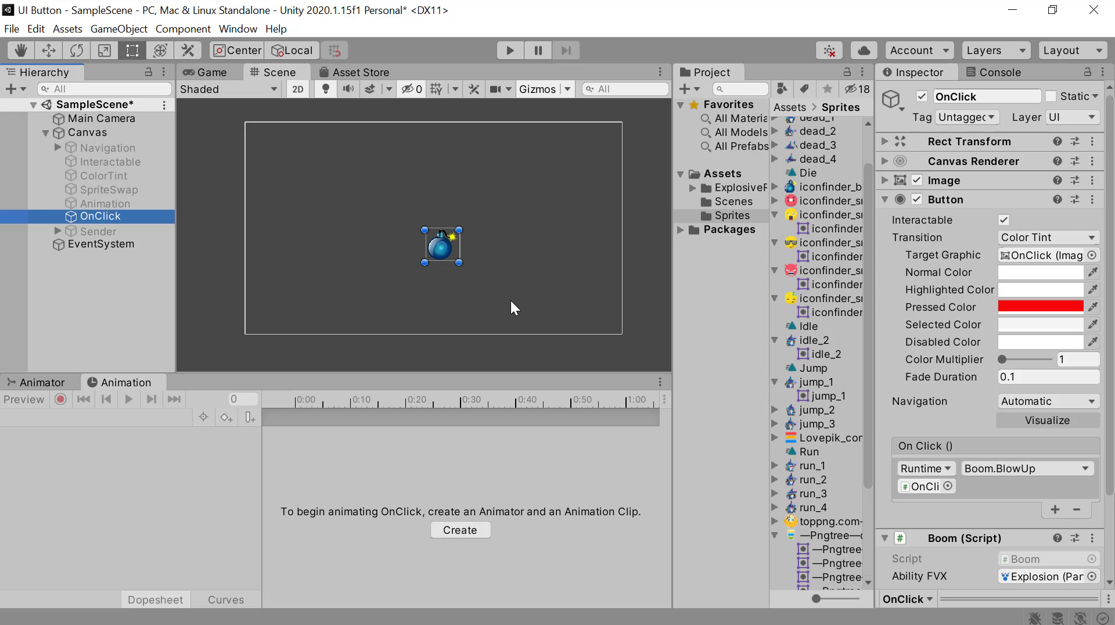
pyautogui.scroll(1, 562, 281)
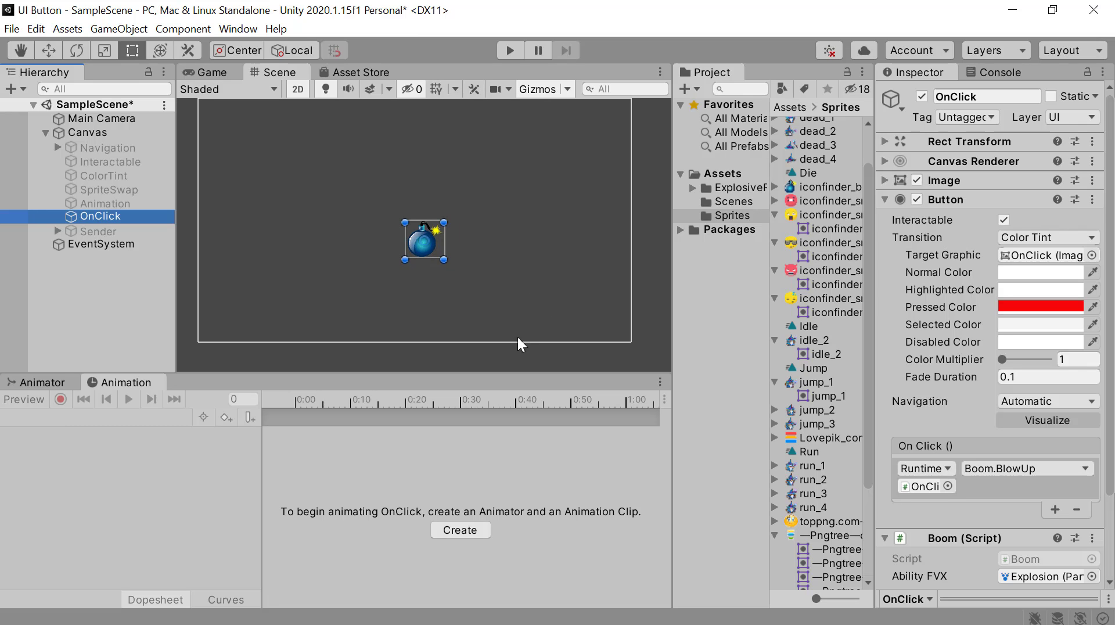
pyautogui.moveTo(504, 372); pyautogui.dragTo(519, 465)
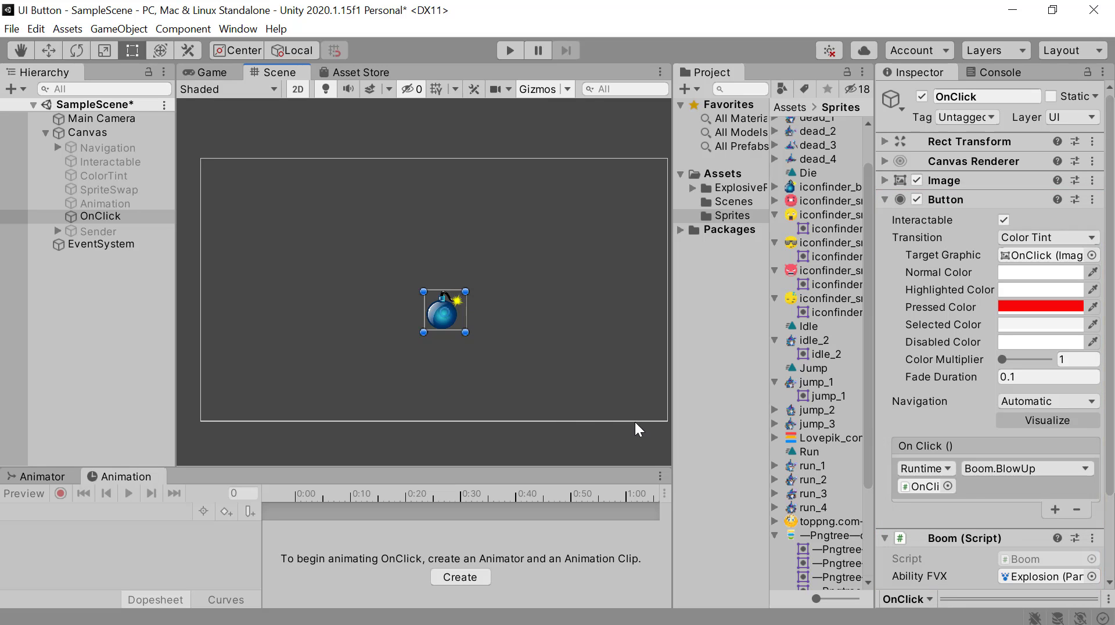
pyautogui.moveTo(114, 217); pyautogui.dragTo(907, 490)
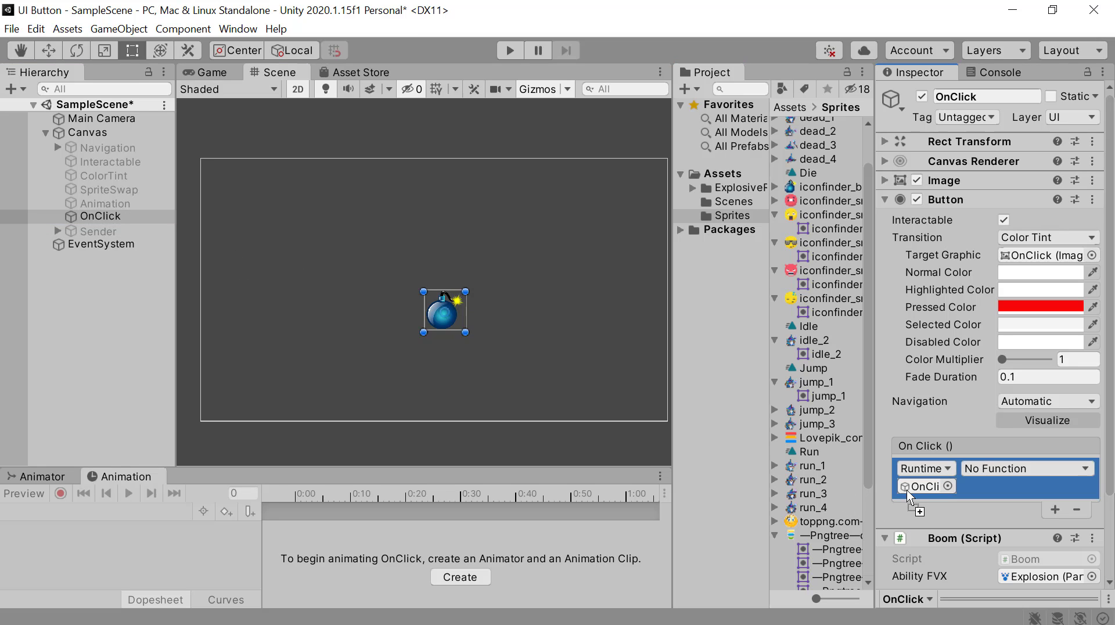
pyautogui.click(1085, 469)
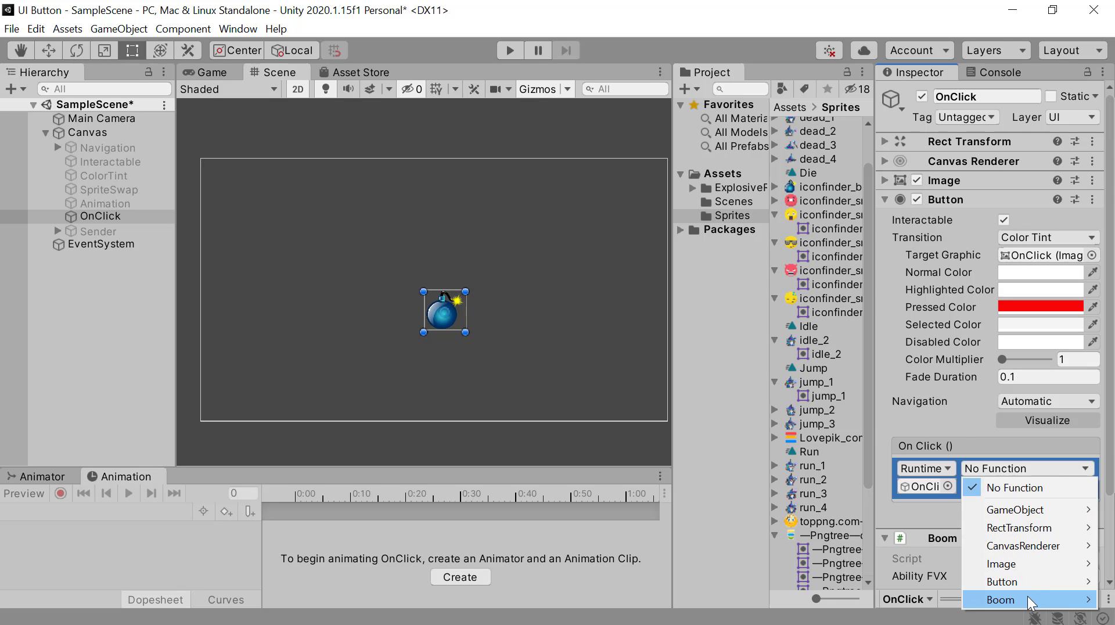
pyautogui.moveTo(1027, 596)
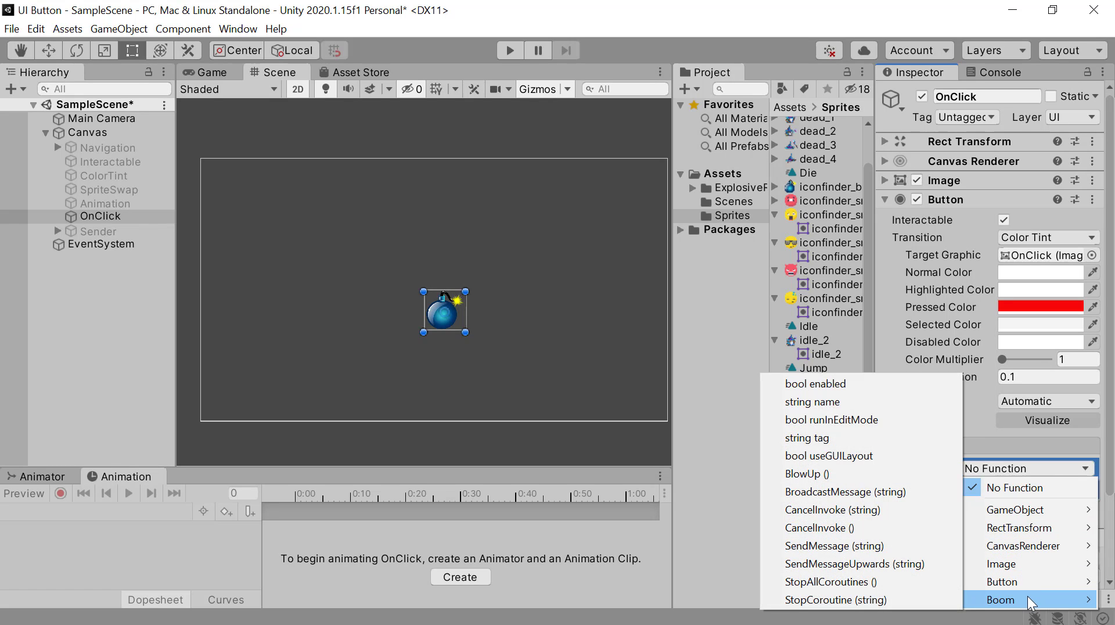
pyautogui.click(799, 474)
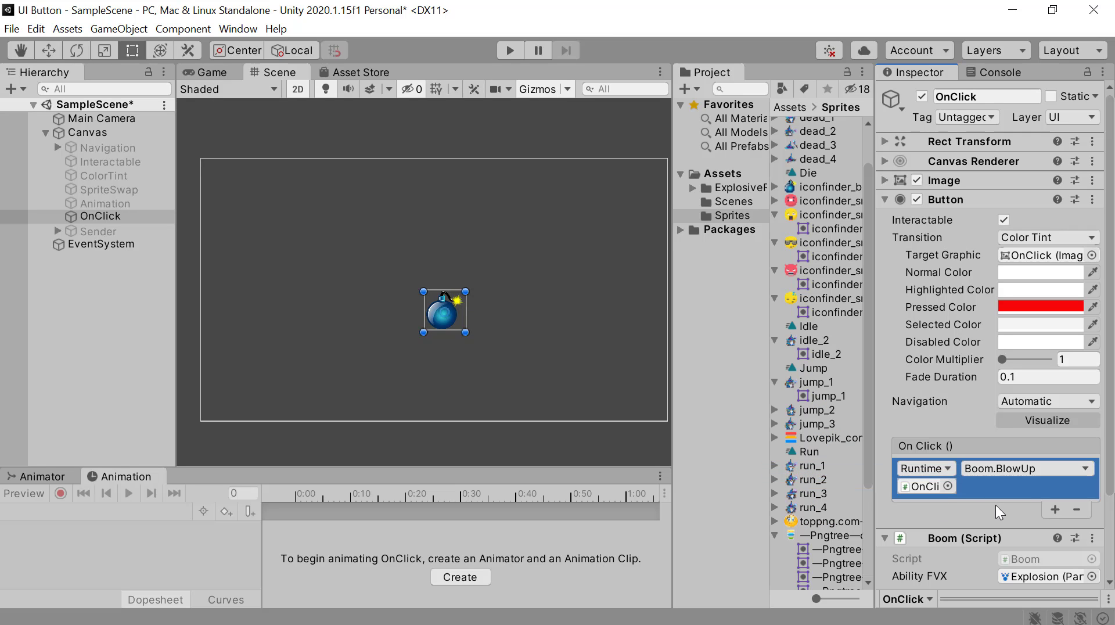
# Locate the prefab assigned to the Boom script's Ability FVX and add that Explosion prefab under Canvas.
pyautogui.scroll(-3, 996, 504)
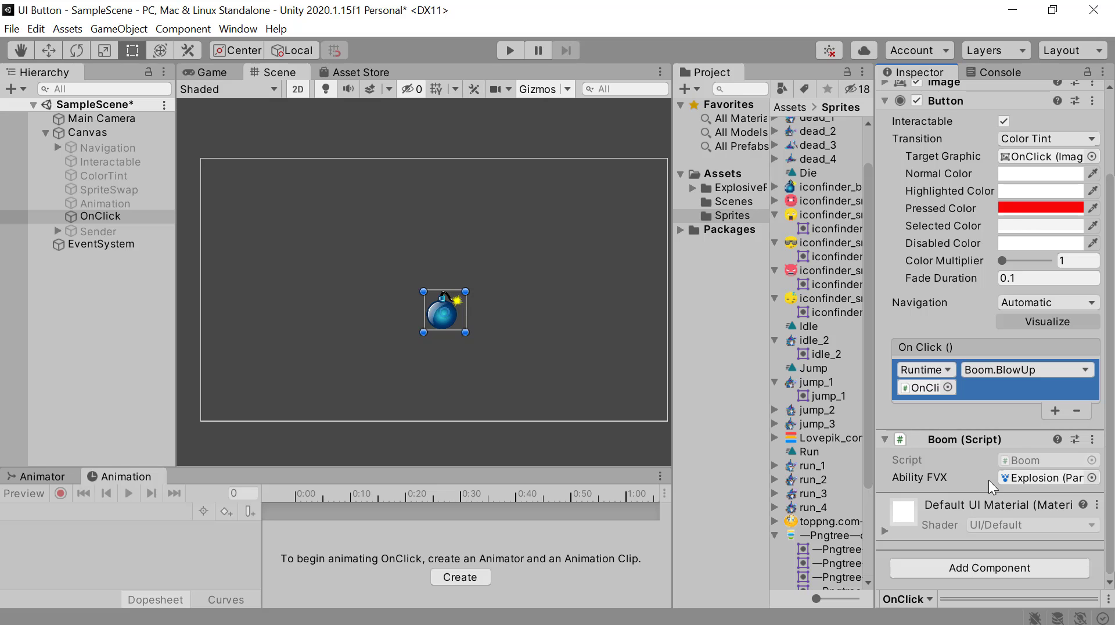
pyautogui.click(1028, 479)
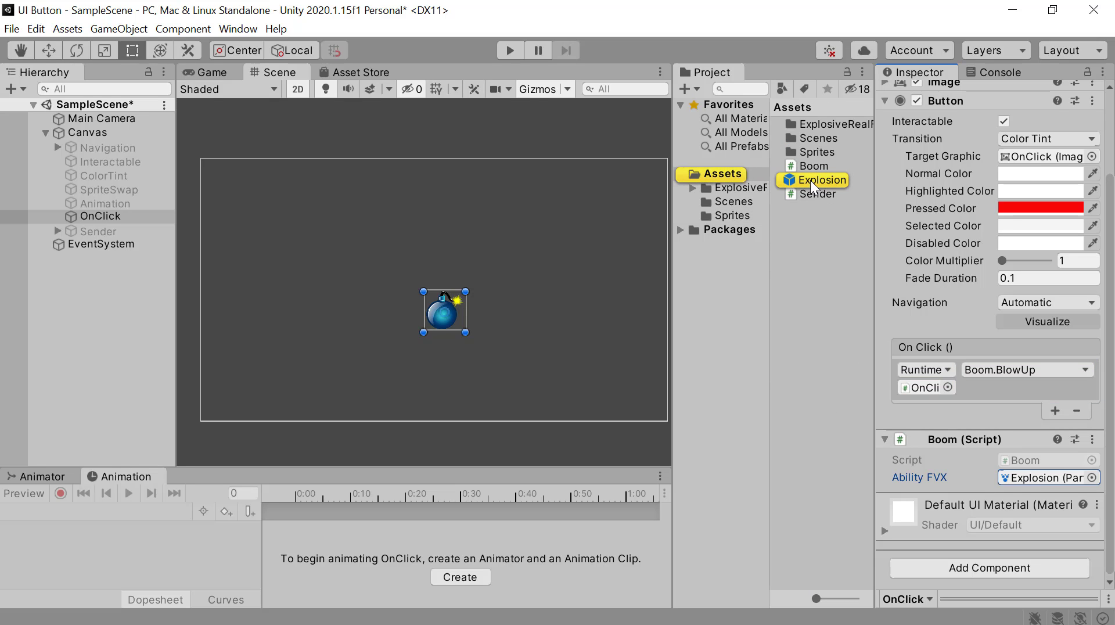
pyautogui.moveTo(810, 180); pyautogui.dragTo(92, 148)
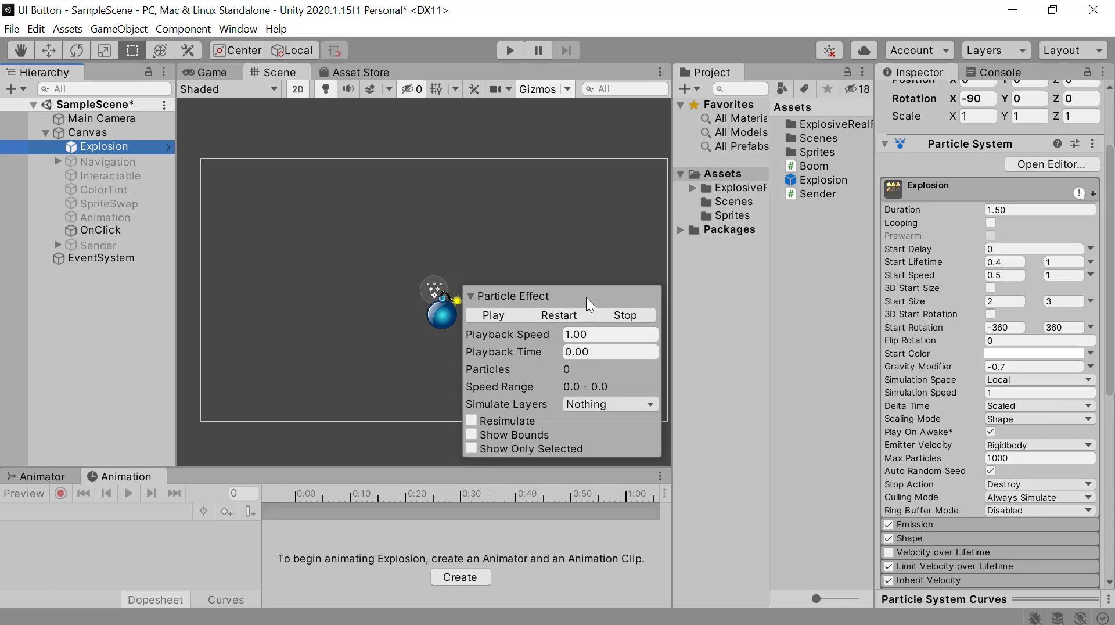
# Preview the Explosion particle effect in the scene and delete the Explosion object from Canvas.
pyautogui.scroll(3, 511, 249)
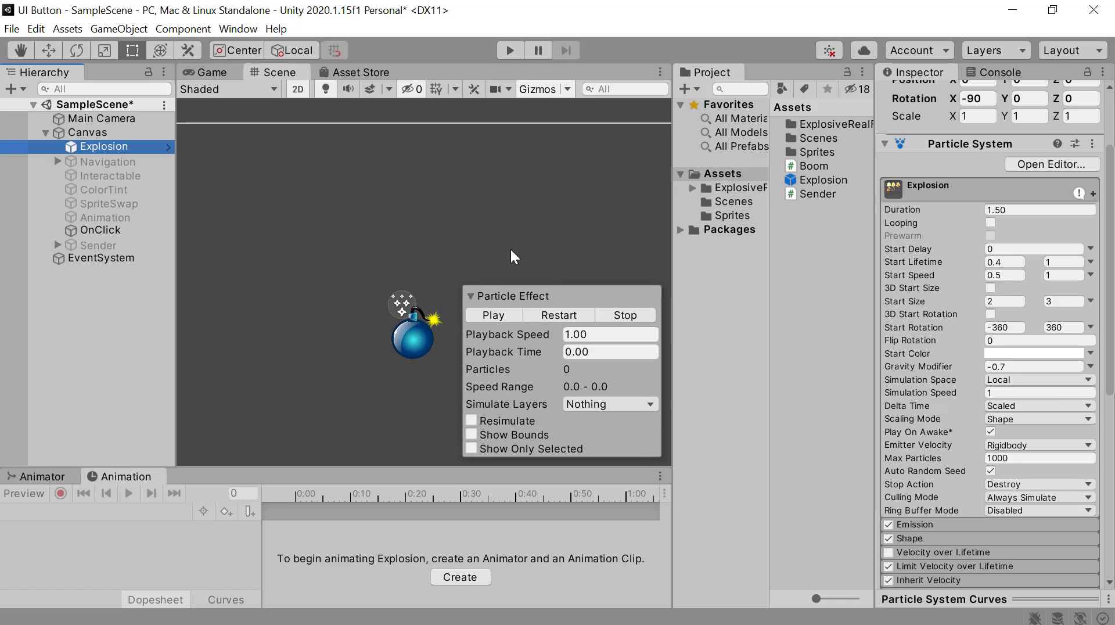
pyautogui.click(490, 316)
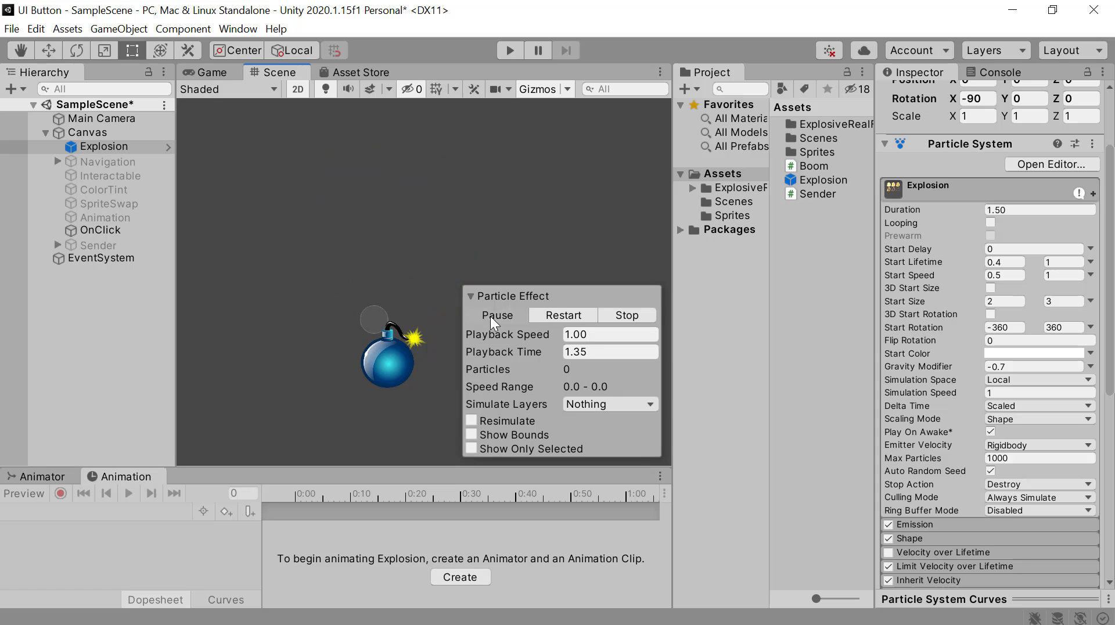
pyautogui.click(490, 316)
pyautogui.click(491, 316)
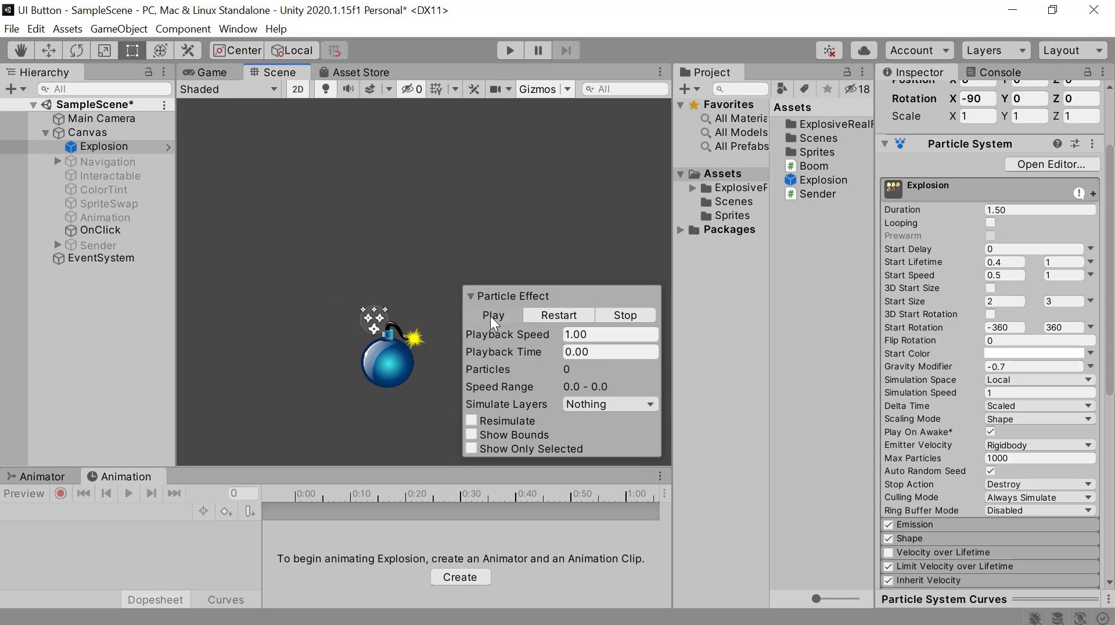
pyautogui.click(490, 317)
pyautogui.click(111, 147)
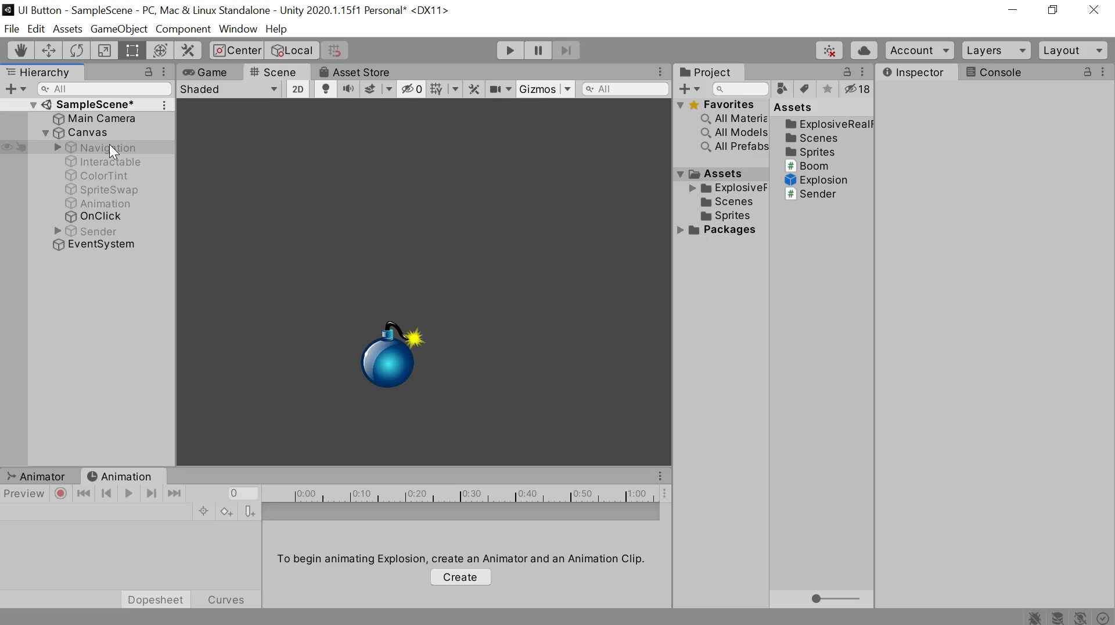
# Read the Boom script attached to the OnClick object and locate the prefab referenced by its Ability FVX.
pyautogui.click(98, 213)
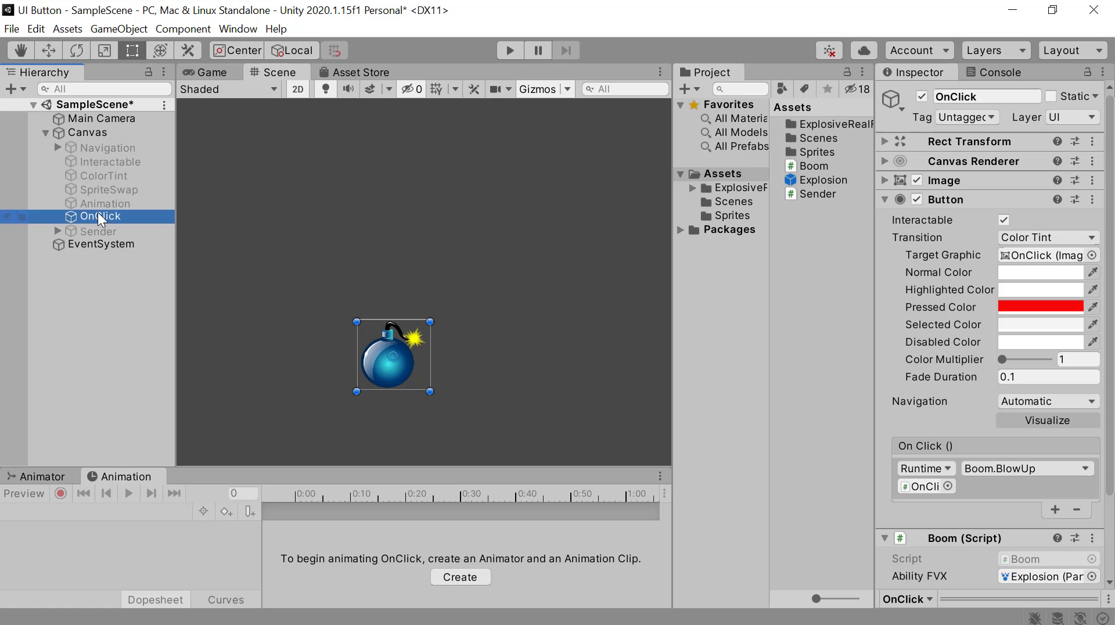
pyautogui.doubleClick(1020, 559)
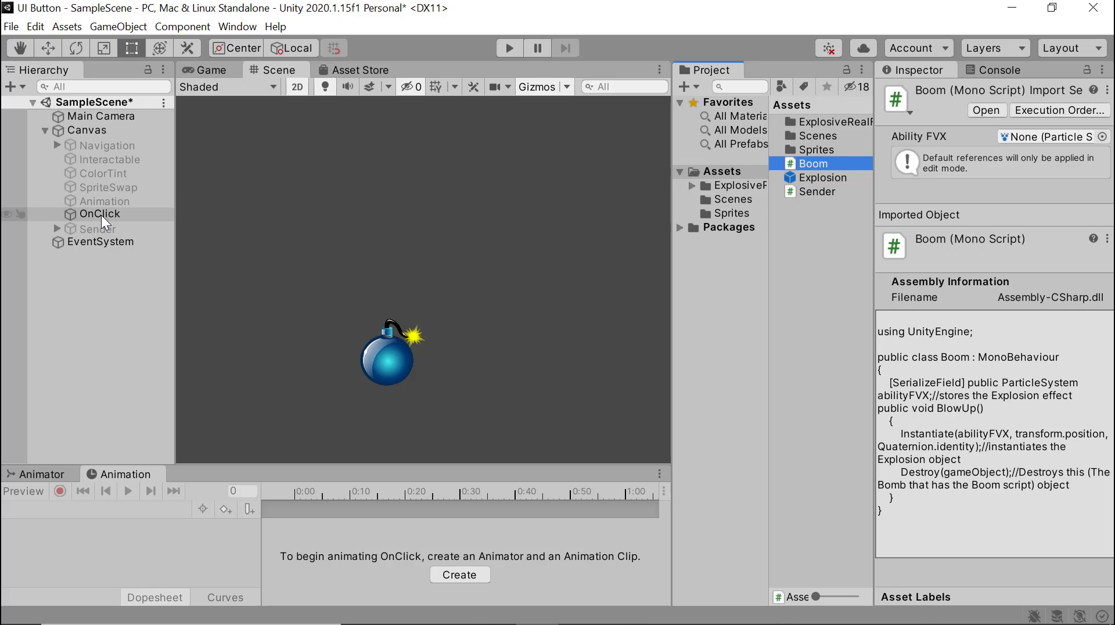
pyautogui.click(101, 215)
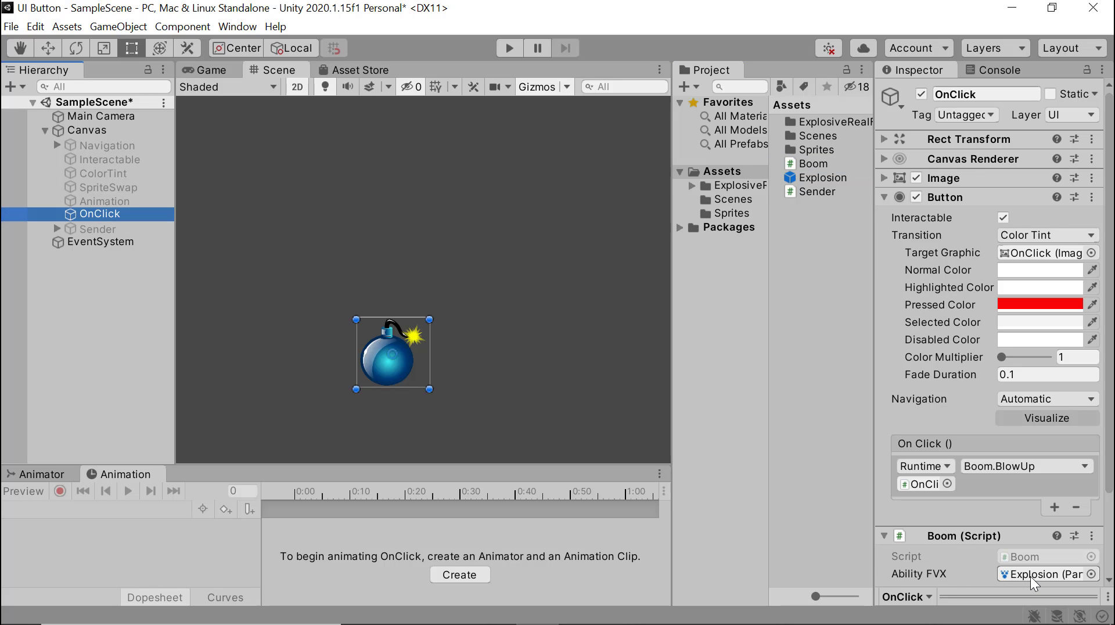
pyautogui.click(1031, 575)
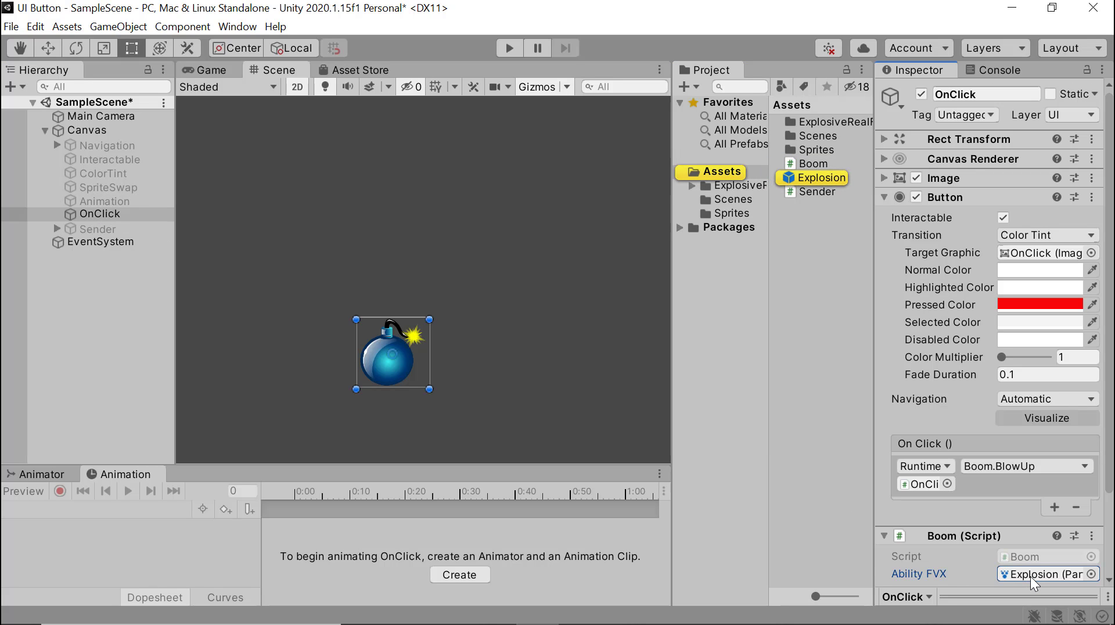
# Play-test the OnClick button by triggering the bomb in the running game, and stop the game.
pyautogui.click(508, 48)
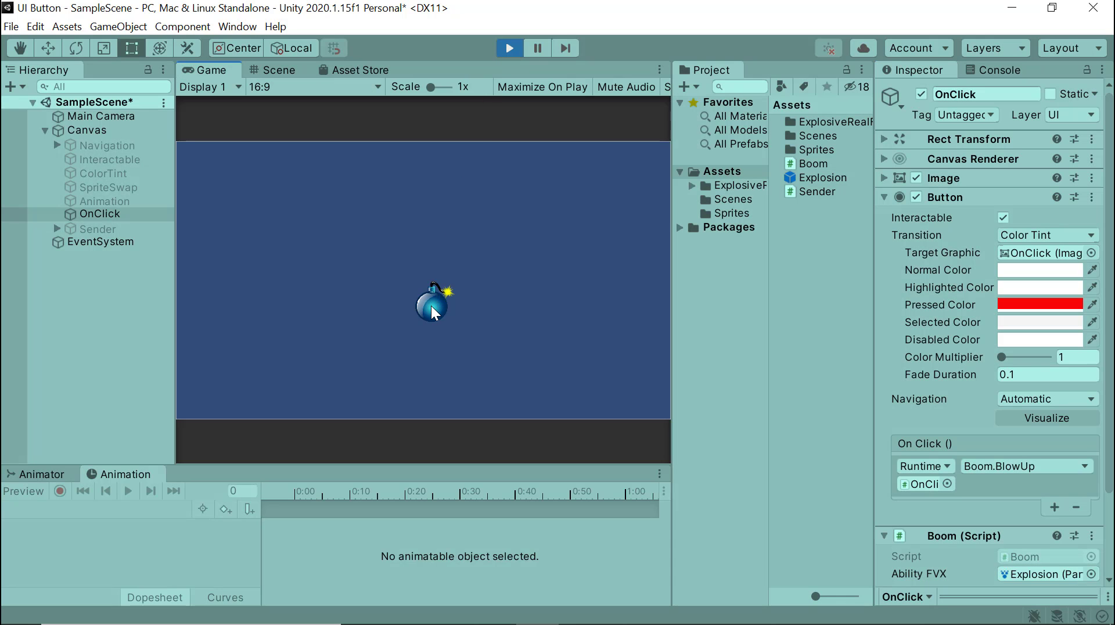
pyautogui.click(431, 305)
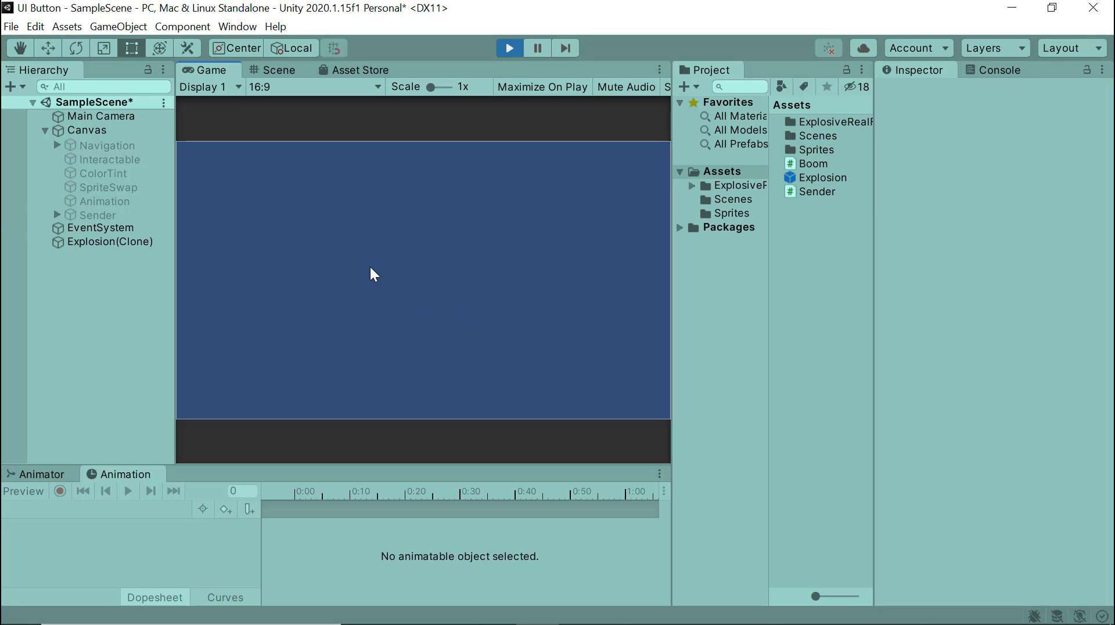
pyautogui.click(509, 48)
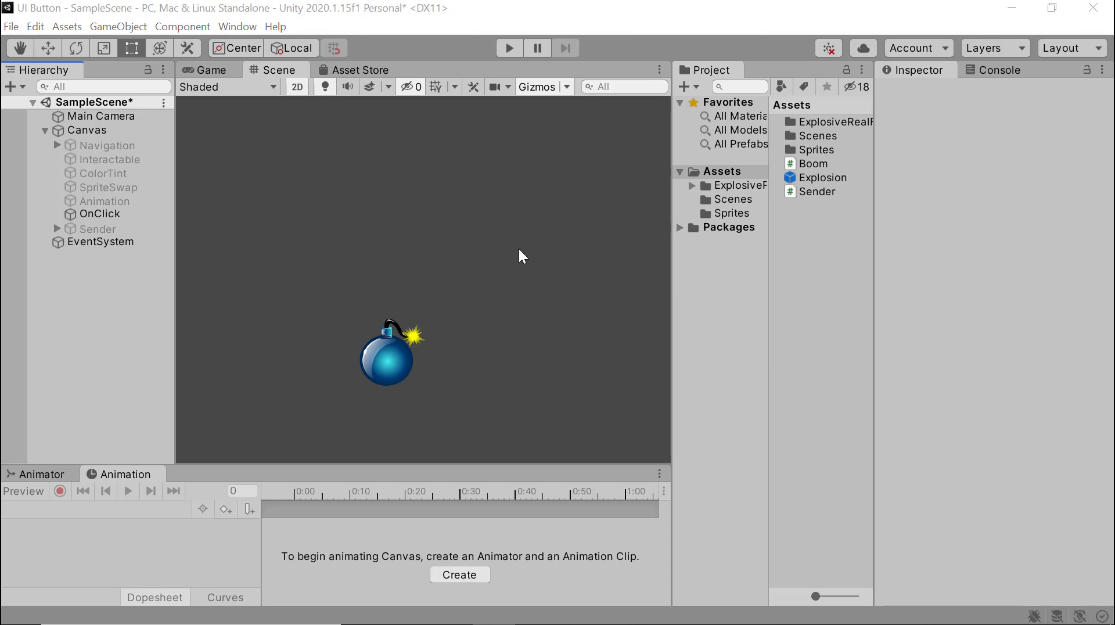
# Deactivate the OnClick object and activate the Navigation object under Canvas.
pyautogui.click(99, 214)
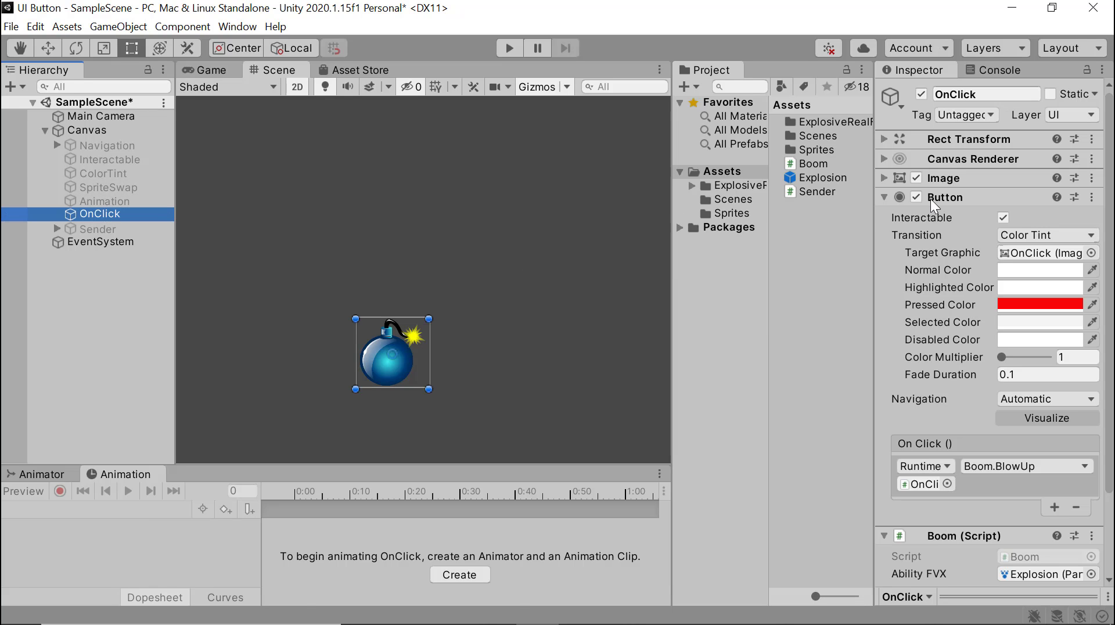
pyautogui.click(144, 145)
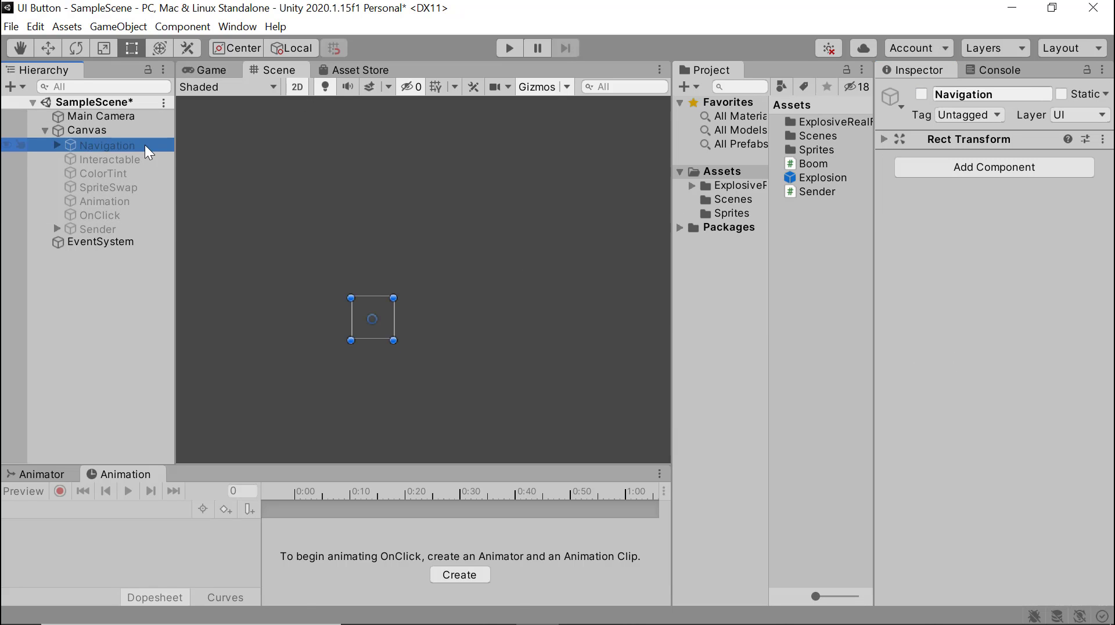
pyautogui.click(922, 94)
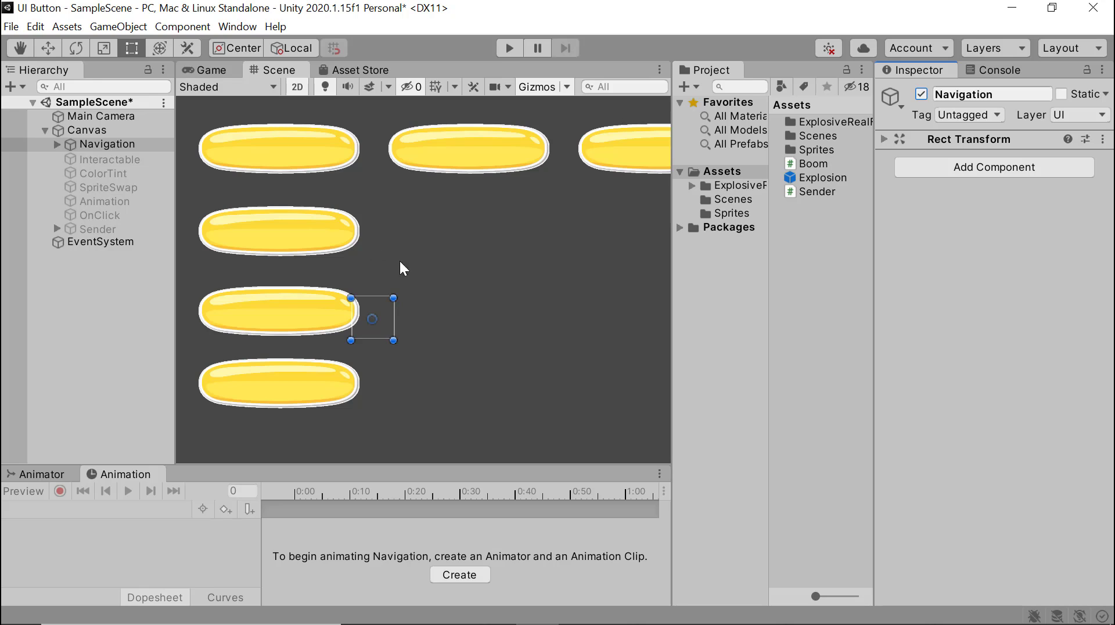
pyautogui.scroll(-2, 456, 299)
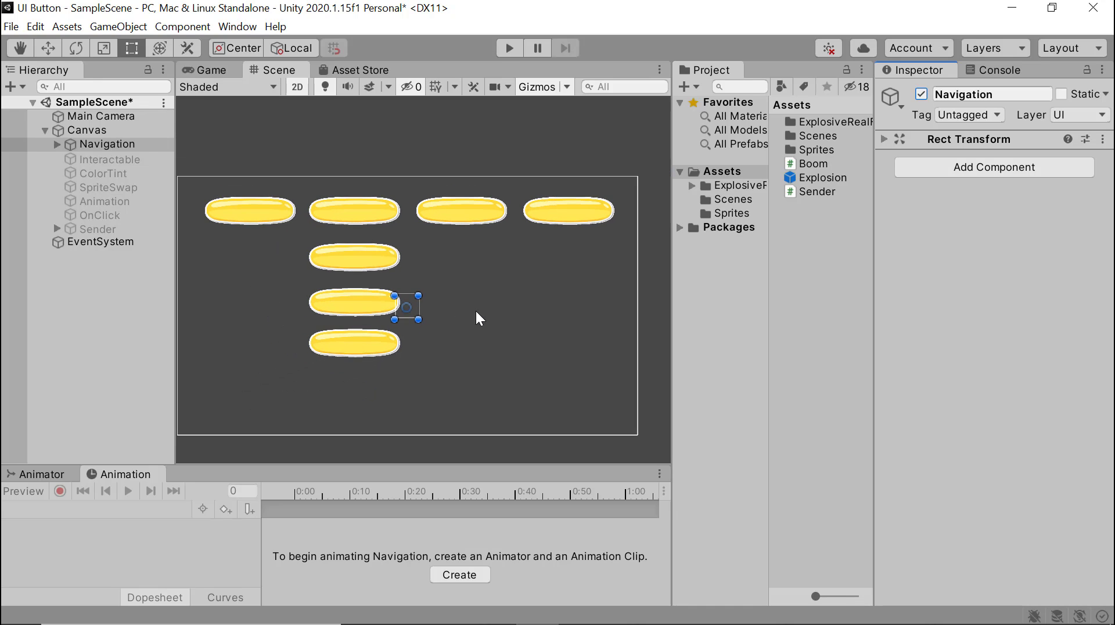
# Run the game and move the button selection along the horizontal row to its last button and back to the first.
pyautogui.click(508, 52)
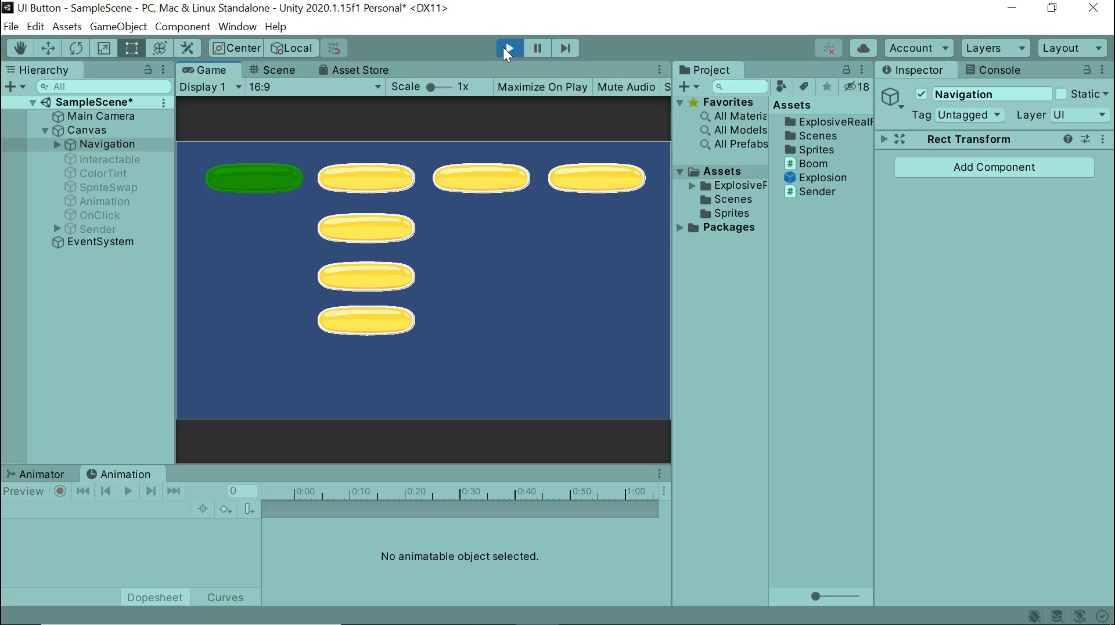
pyautogui.press('Right')
pyautogui.press('Right')
pyautogui.press('Right')
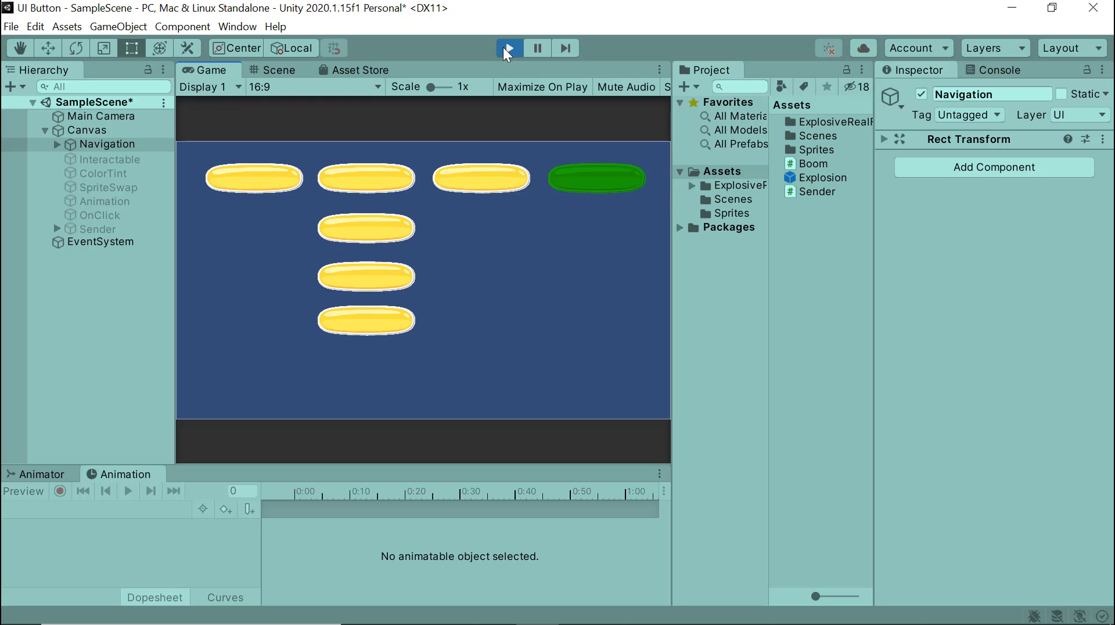
pyautogui.press('Left')
pyautogui.press('Left')
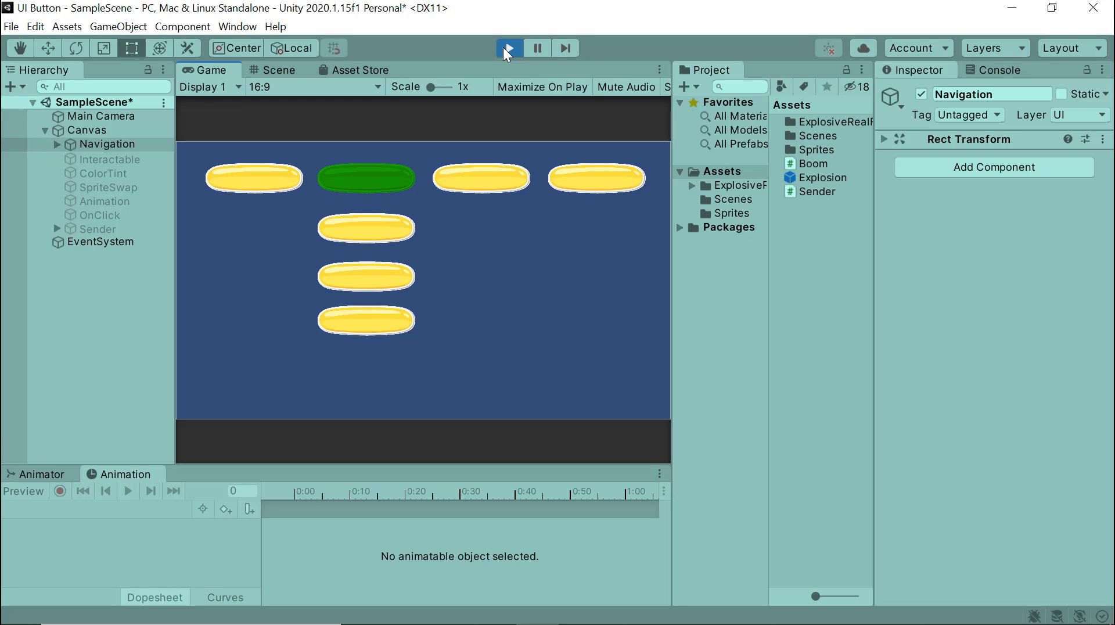
pyautogui.press('Left')
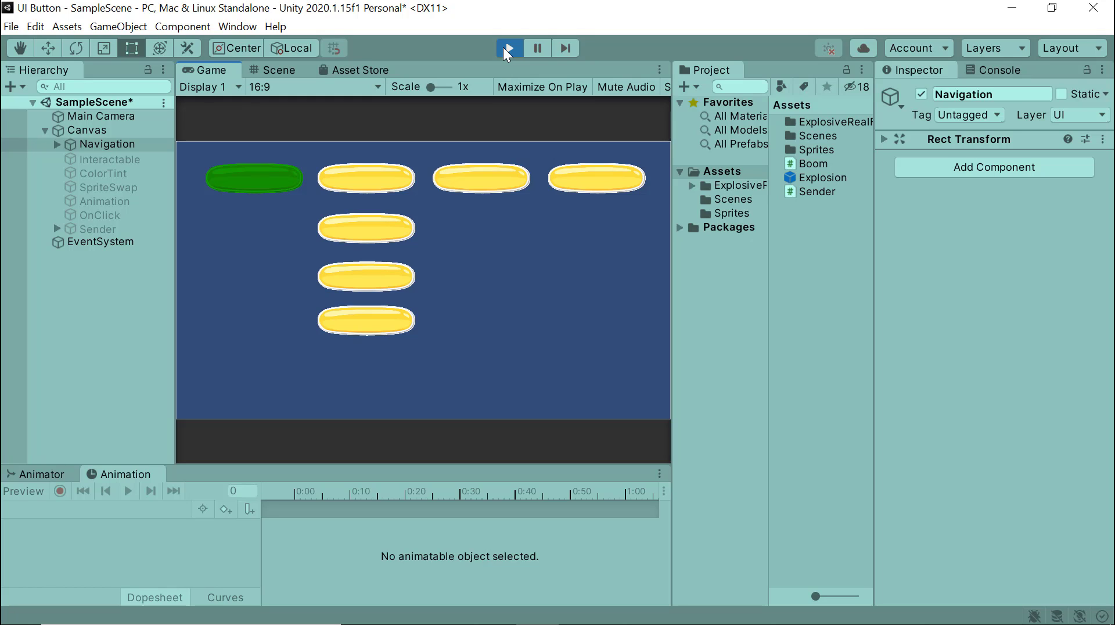
# Move the selection down the vertical column, across to the row's last button and back one, and stop the game.
pyautogui.press('Right')
pyautogui.press('Down')
pyautogui.press('Down')
pyautogui.press('Down')
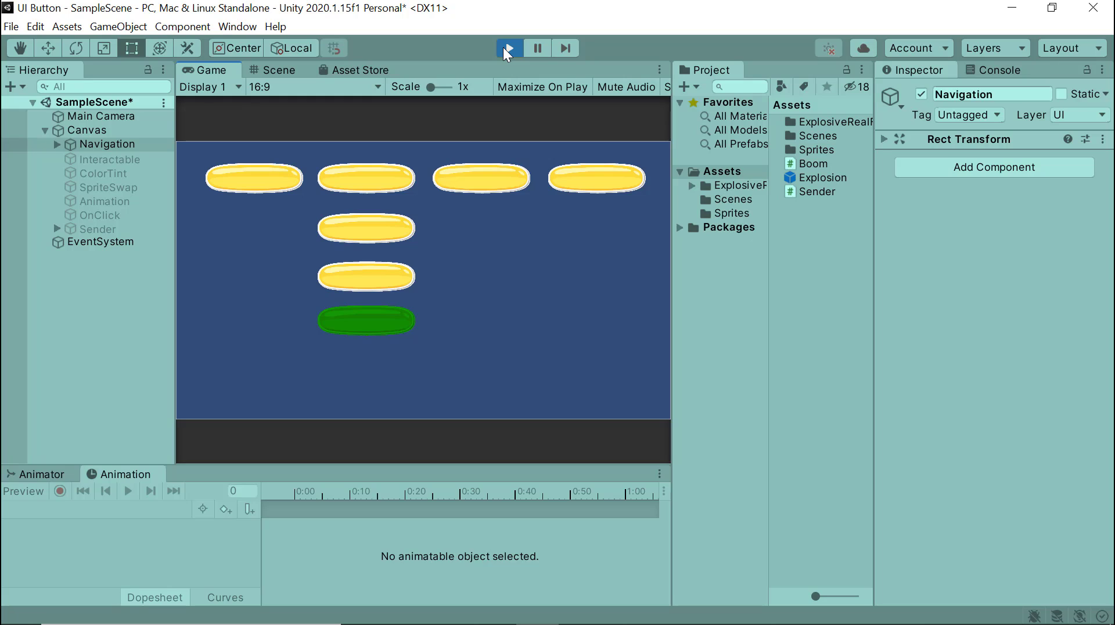
pyautogui.press('Right')
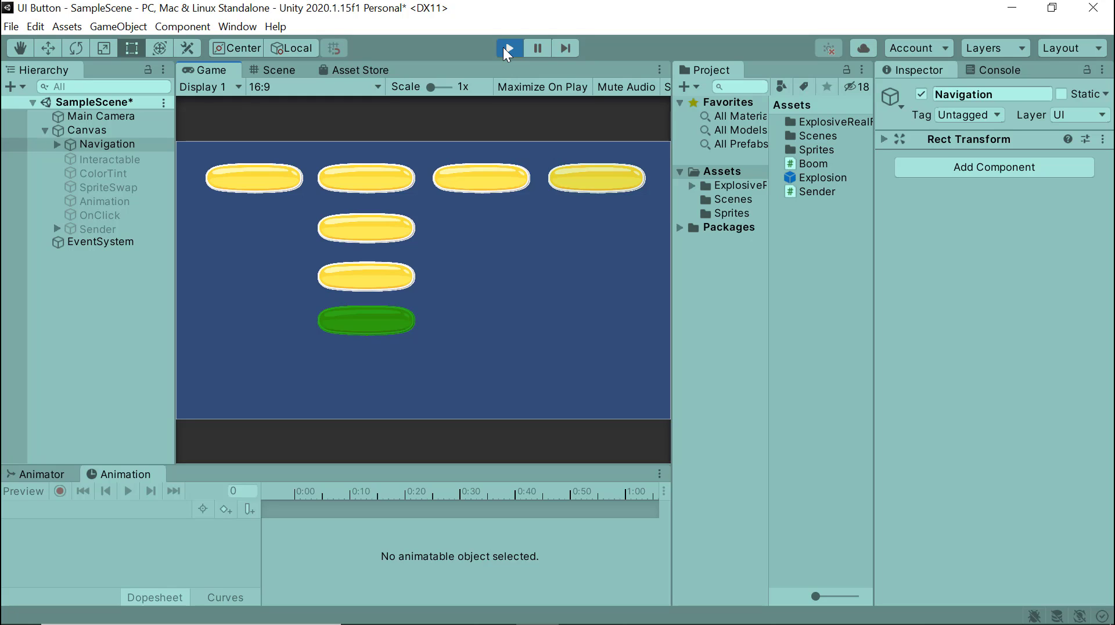
pyautogui.press('Left')
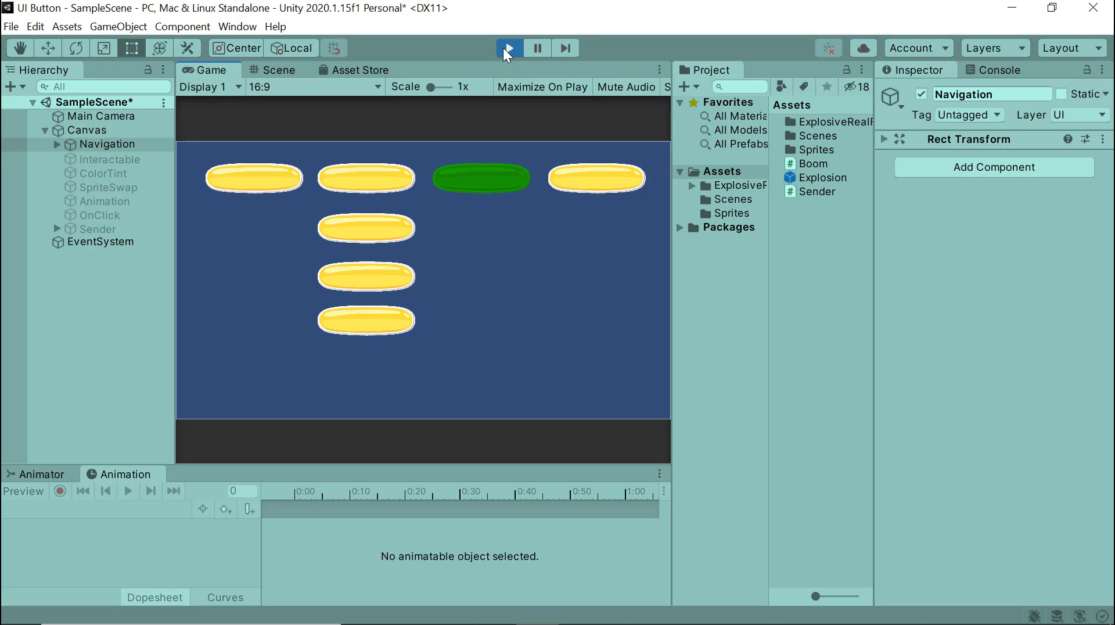
pyautogui.click(505, 50)
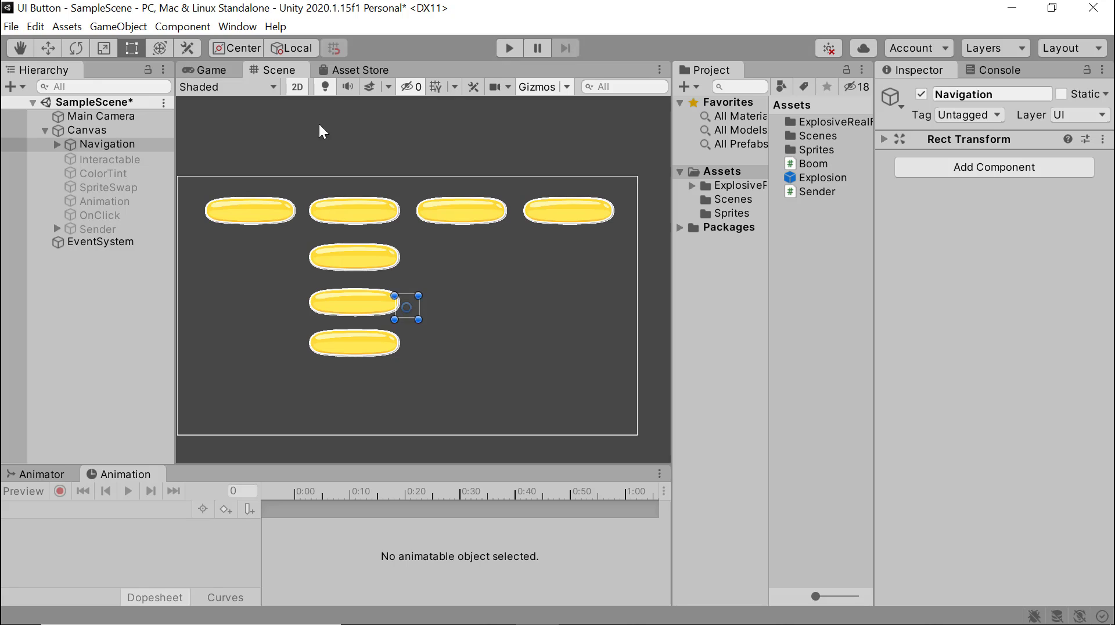
# Expand Navigation in the scene hierarchy and turn on navigation visualization for the first button in the Horizontal group.
pyautogui.doubleClick(59, 144)
pyautogui.click(57, 144)
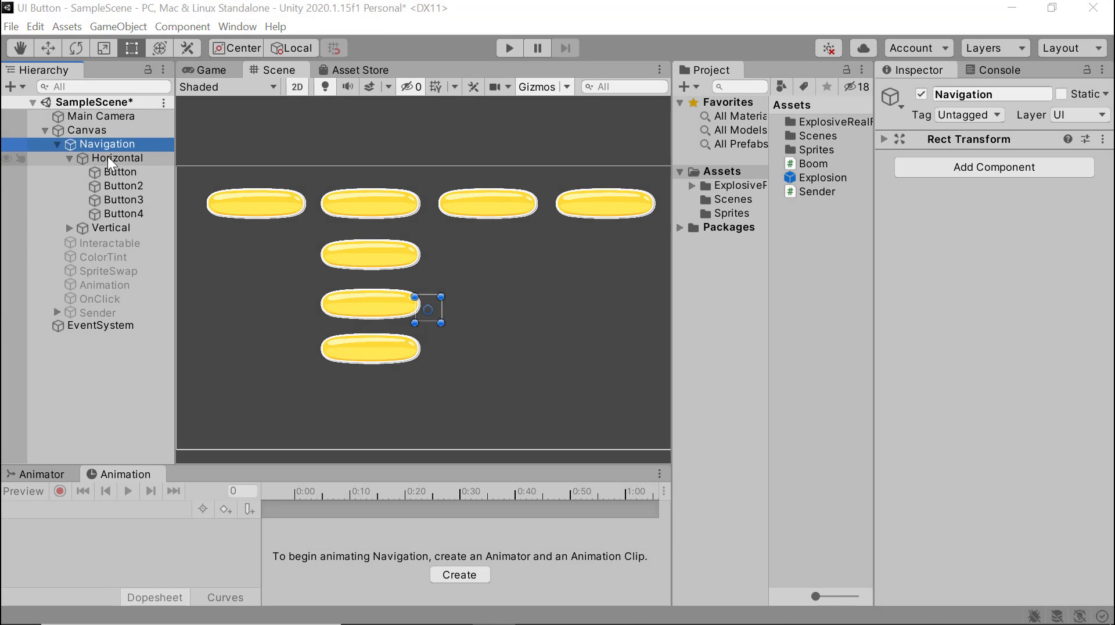
pyautogui.click(117, 173)
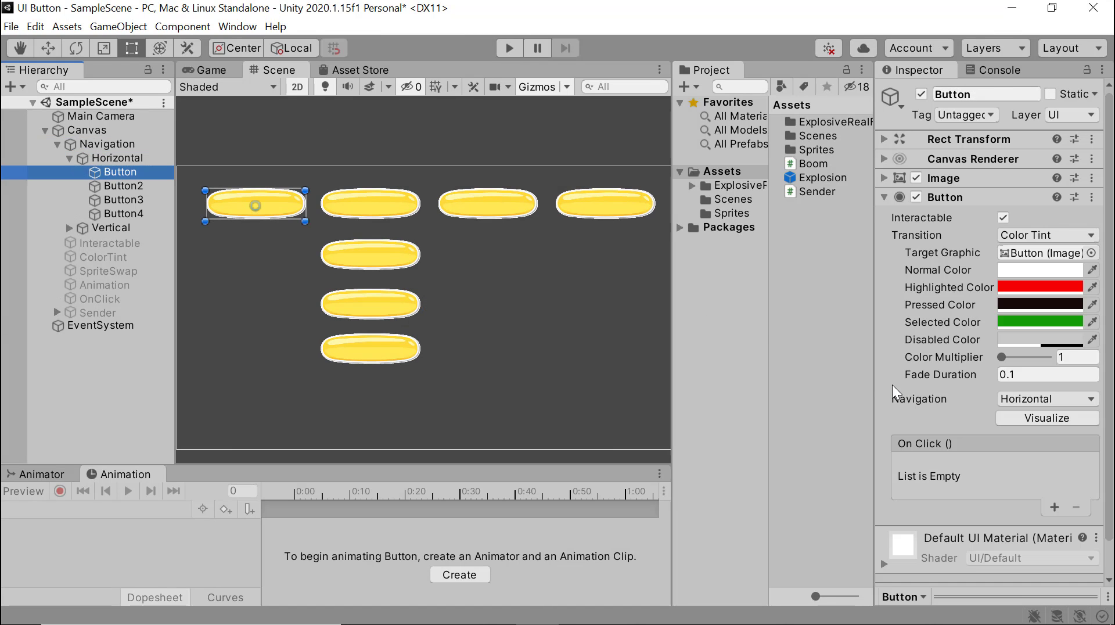
pyautogui.click(1013, 419)
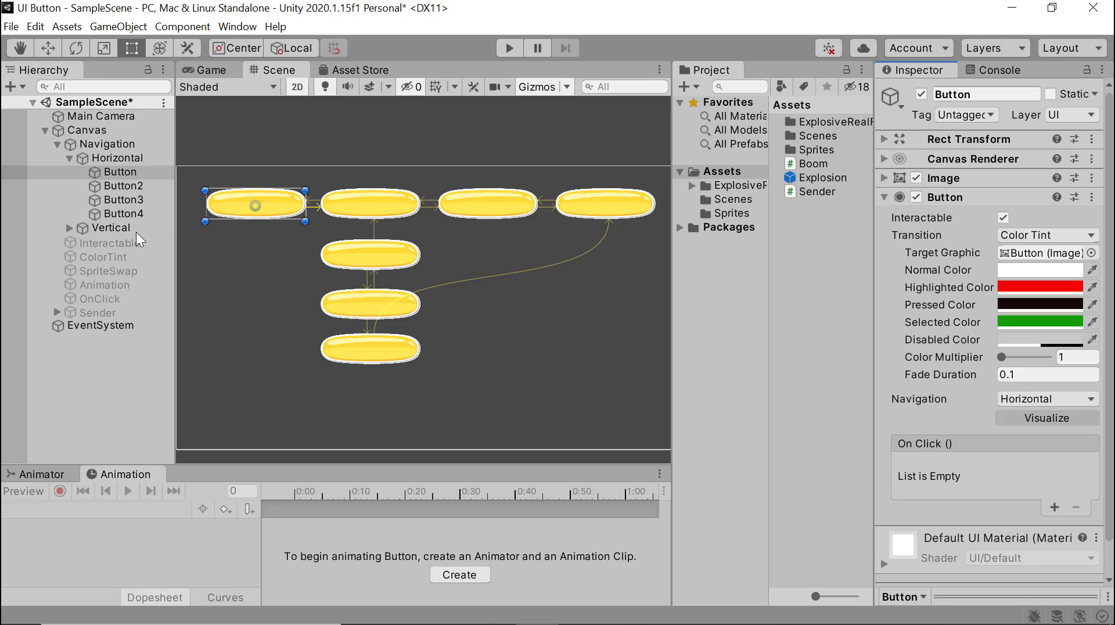
# Expand the Vertical group and compare the Navigation modes and arrows of Button2, Button5, Button6 and Button3.
pyautogui.click(67, 228)
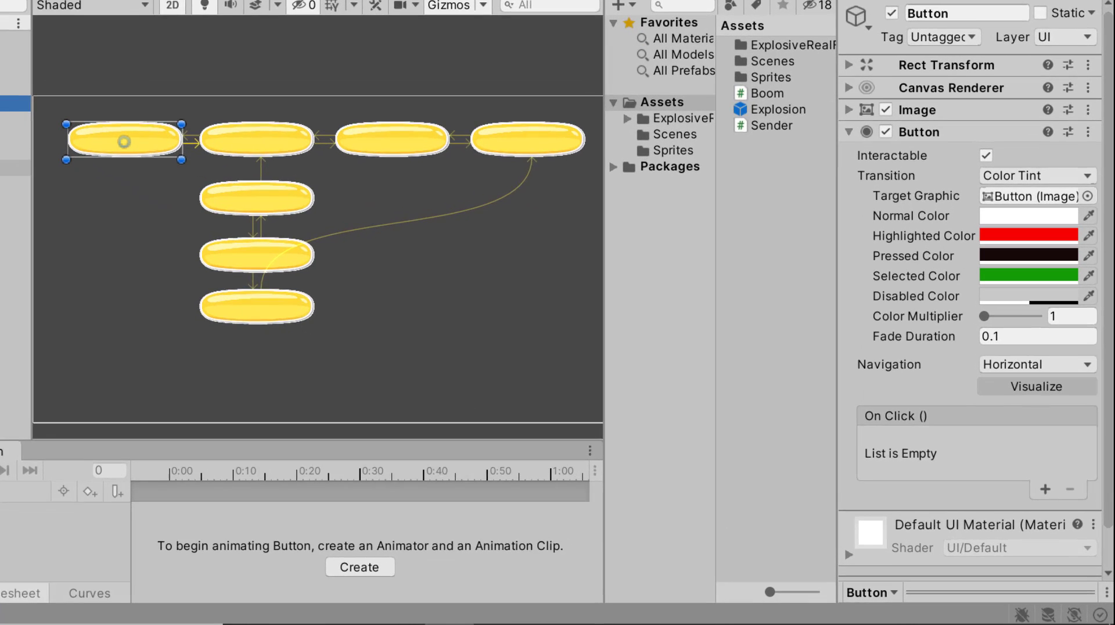
pyautogui.click(246, 144)
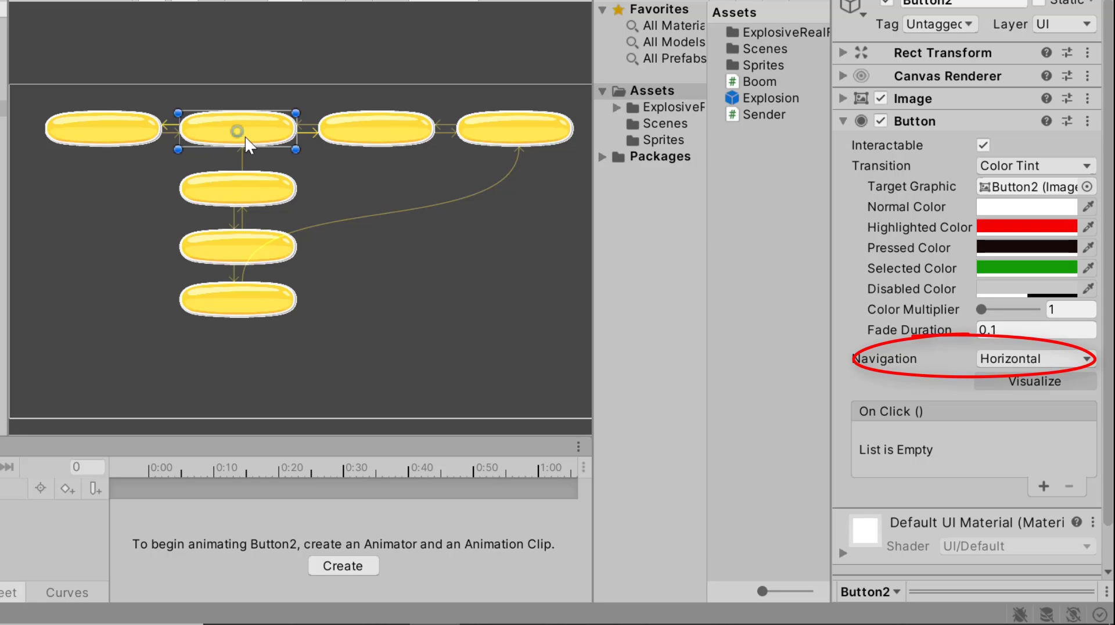
pyautogui.click(249, 193)
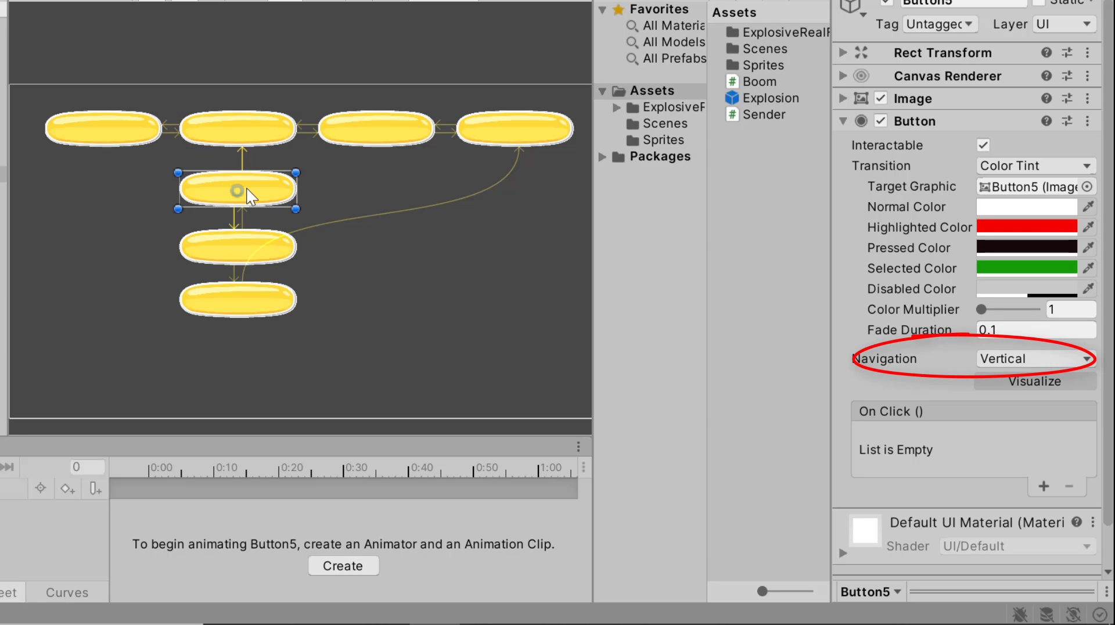
pyautogui.click(242, 128)
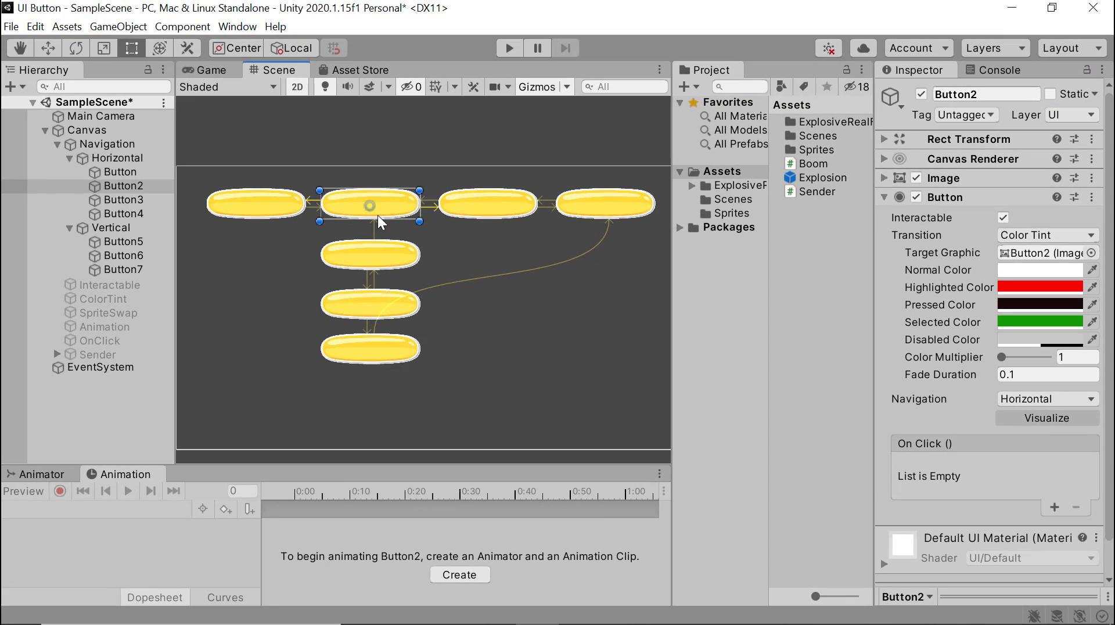
pyautogui.click(383, 303)
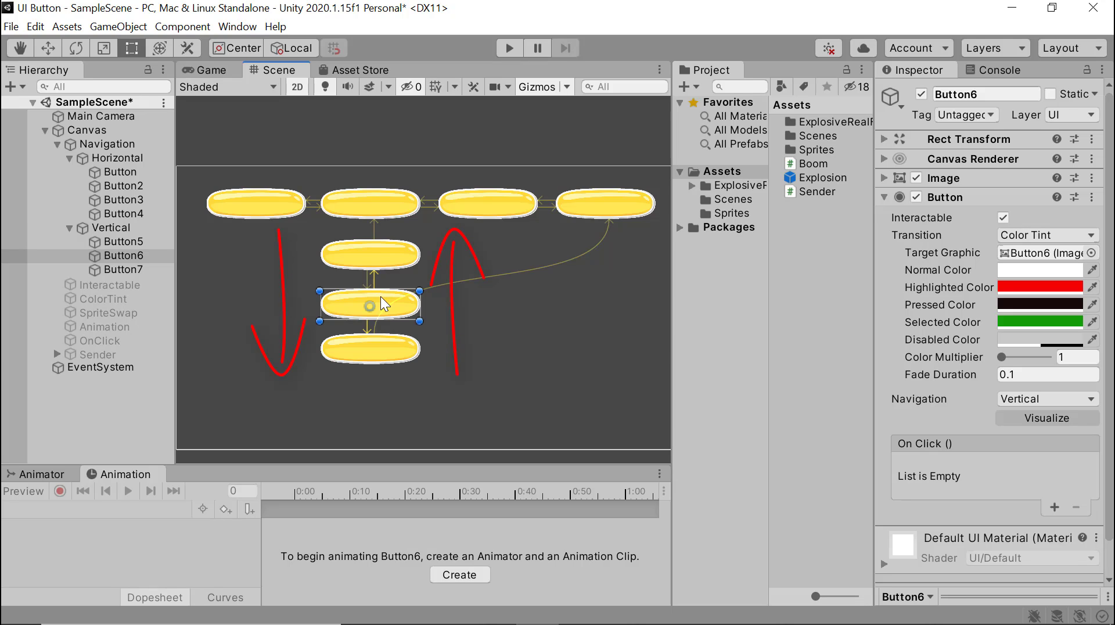
pyautogui.click(479, 208)
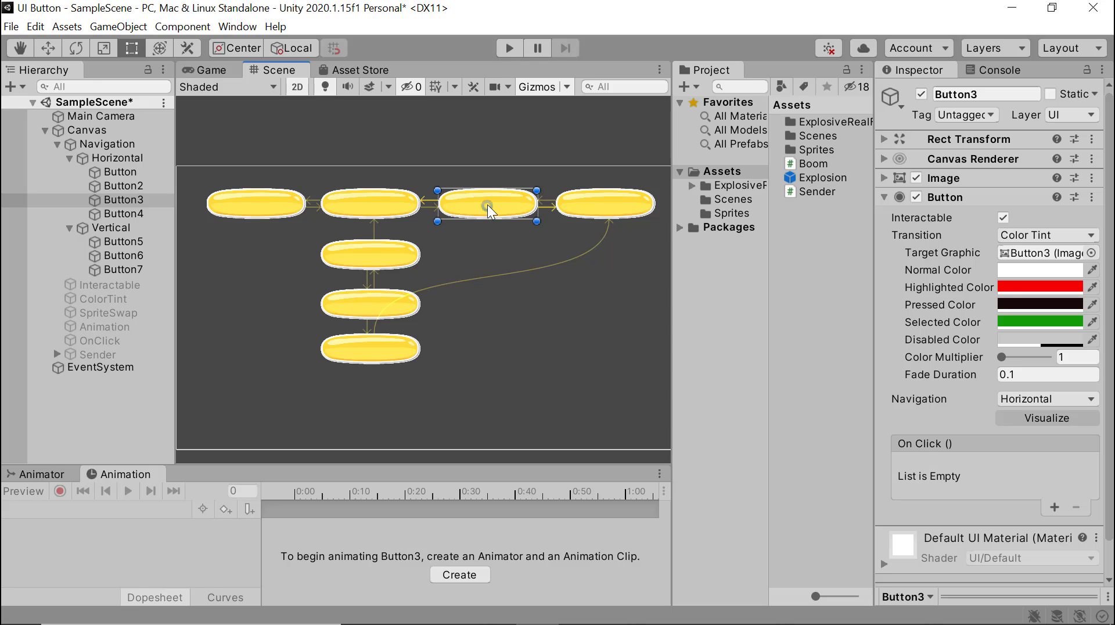
# Examine the negative and positive buttons of the Horizontal and Vertical axes in the project's Input Manager, and close the settings.
pyautogui.click(32, 27)
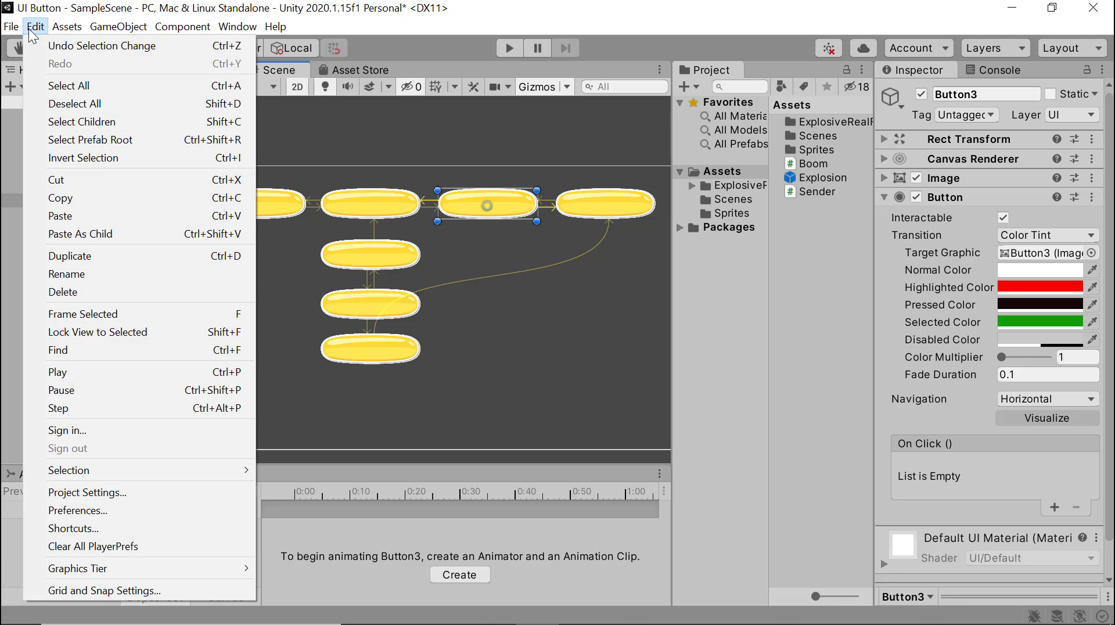
pyautogui.click(93, 492)
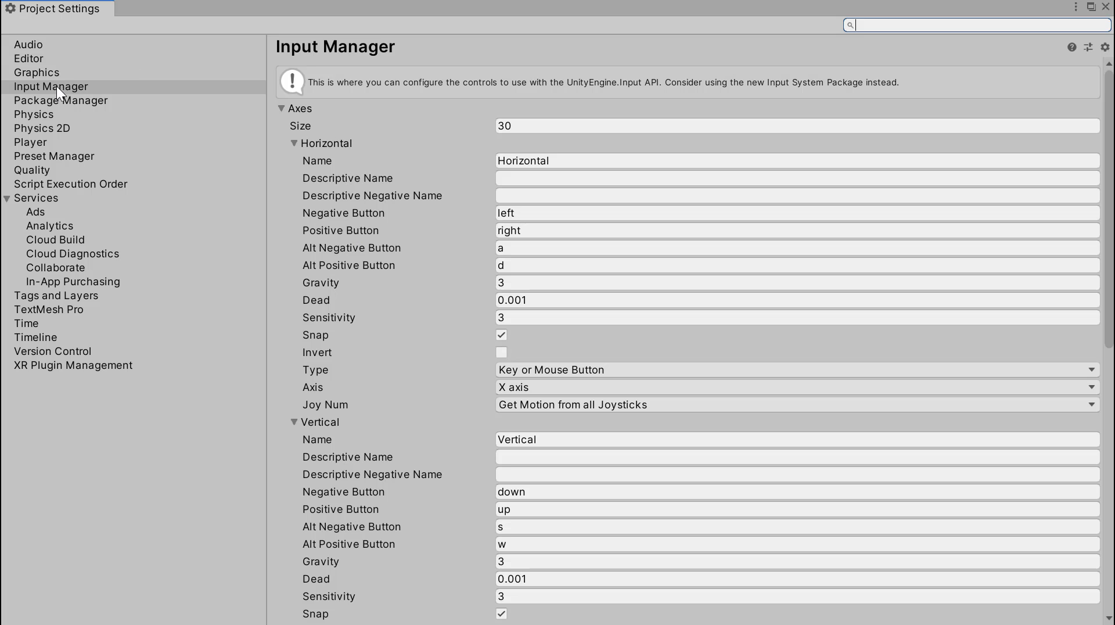
pyautogui.click(57, 86)
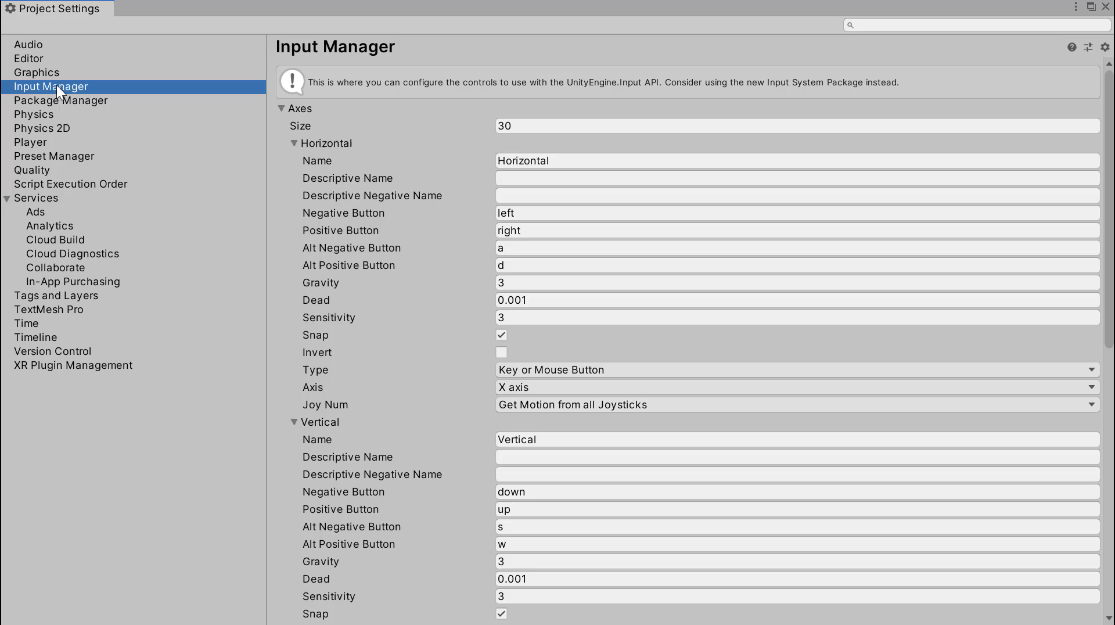
pyautogui.click(530, 213)
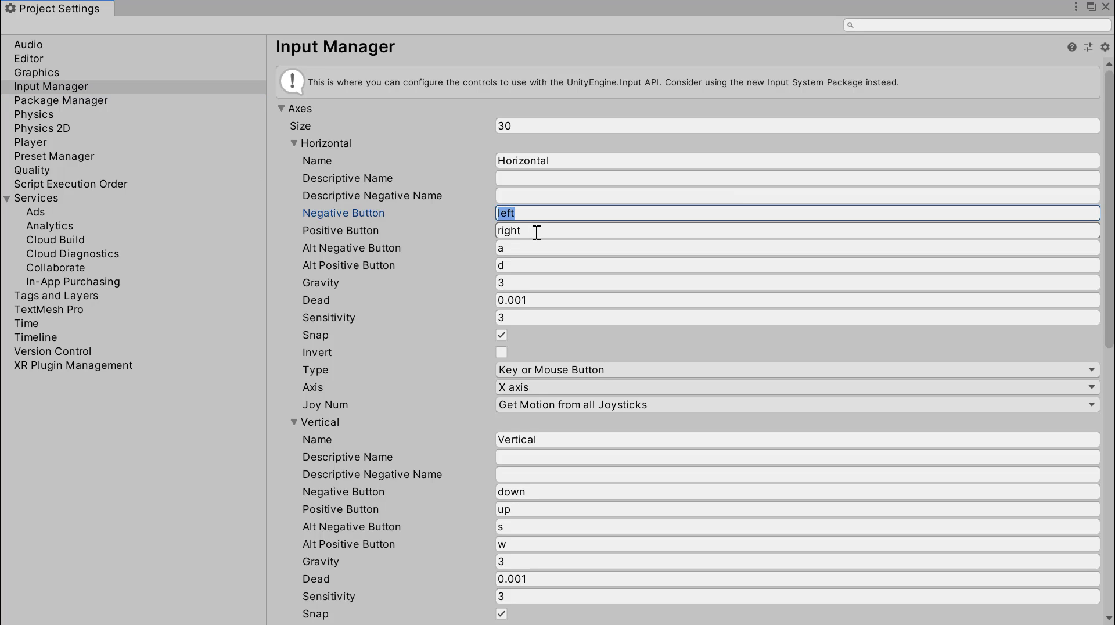
pyautogui.click(541, 493)
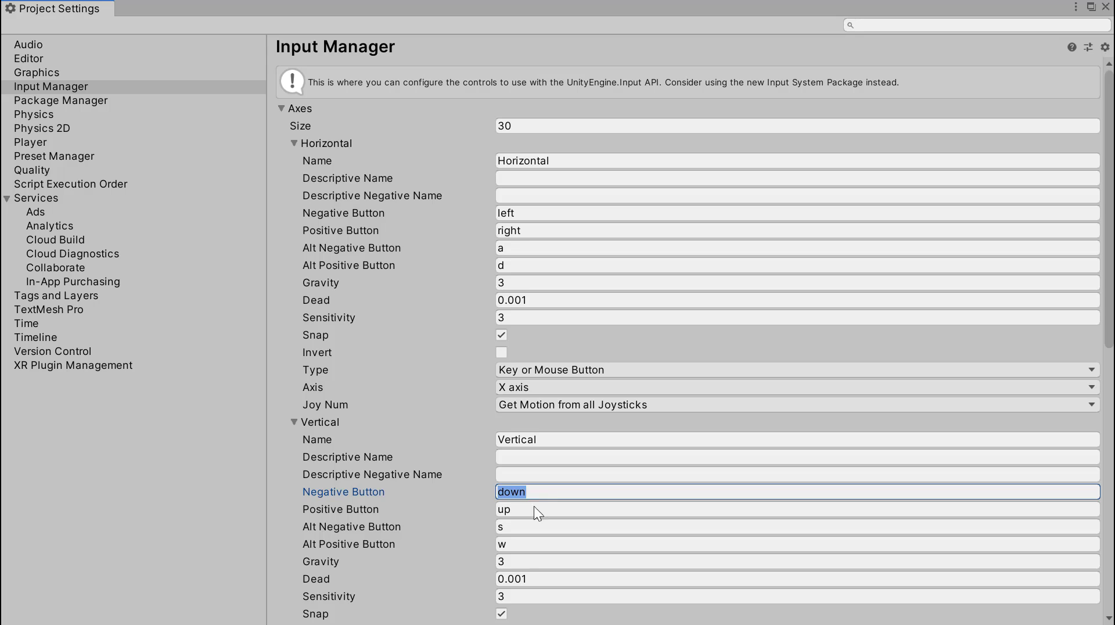
pyautogui.click(531, 511)
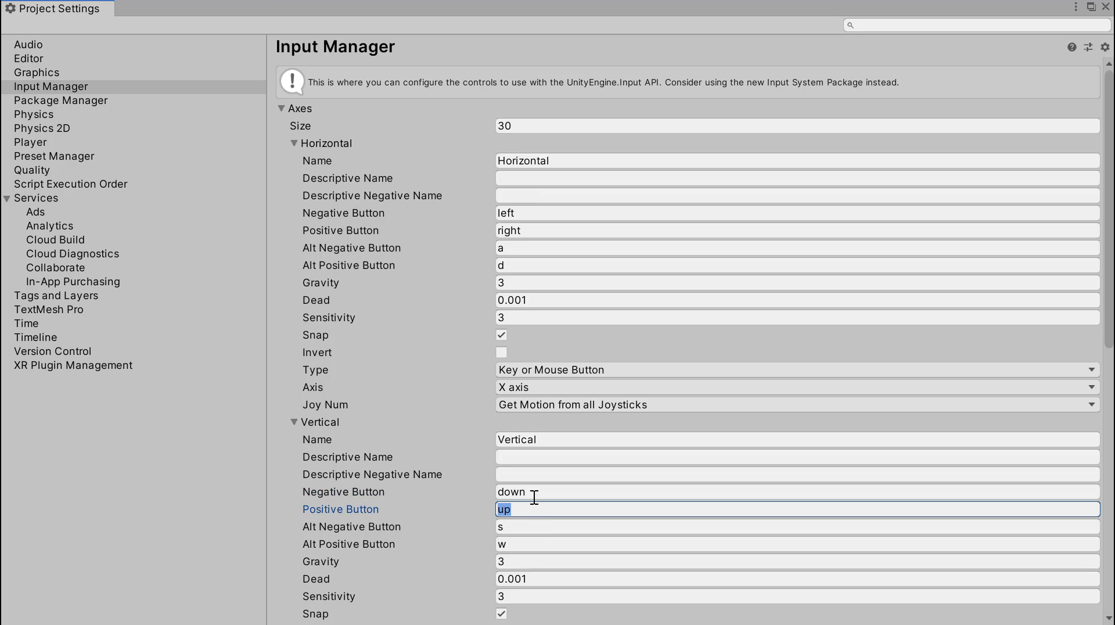
pyautogui.click(536, 234)
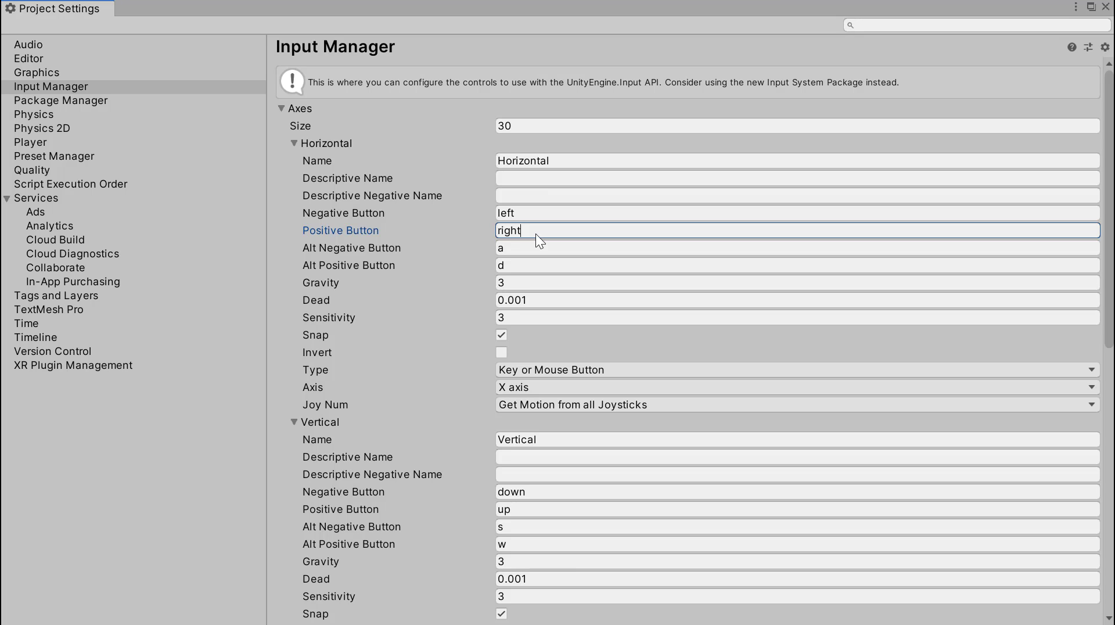
pyautogui.doubleClick(536, 233)
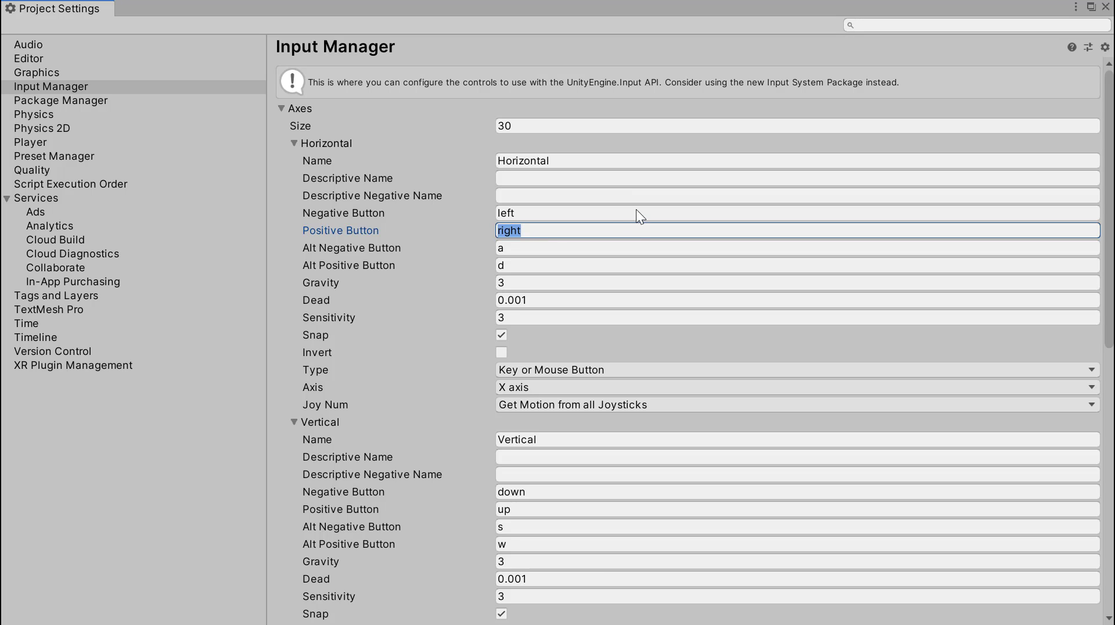
pyautogui.click(1107, 7)
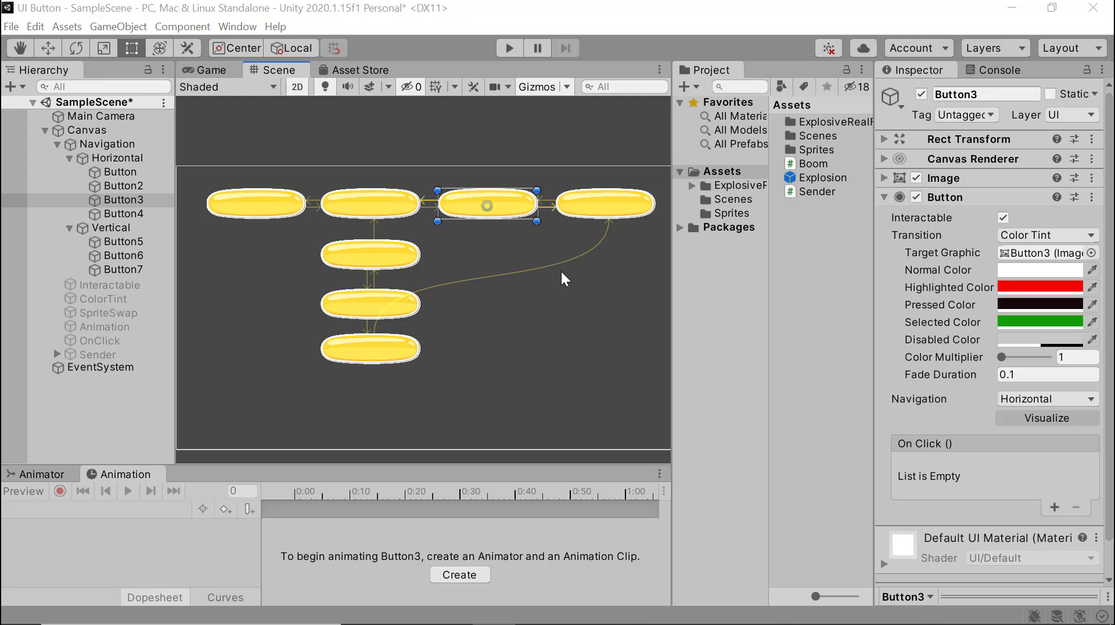
# Set the Navigation mode of Button4, the last button in the horizontal row, to None.
pyautogui.click(593, 207)
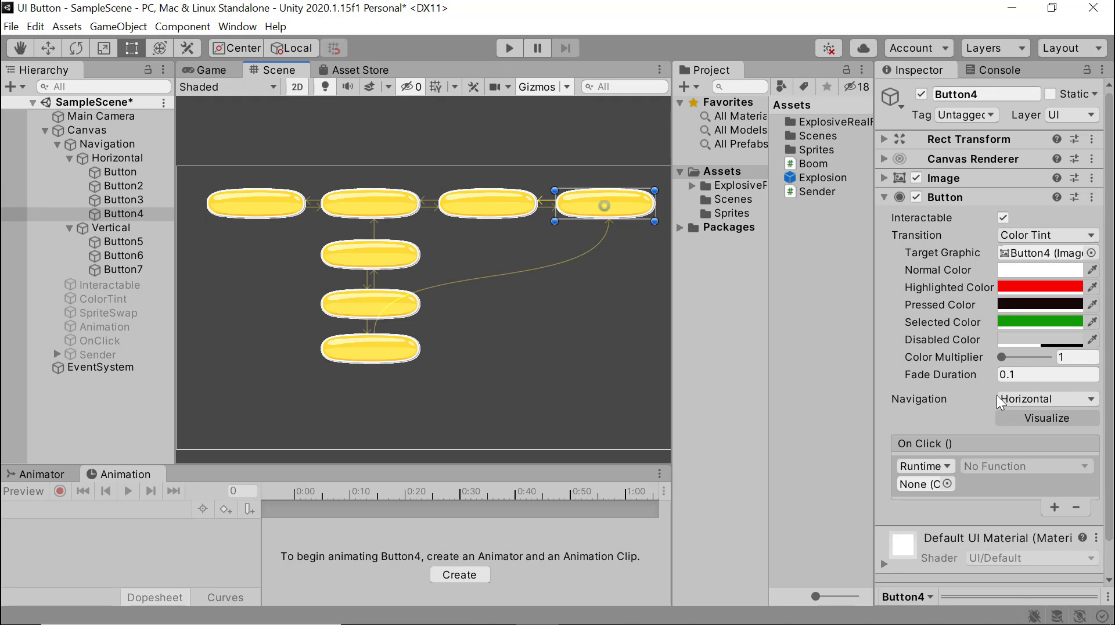
pyautogui.click(1086, 400)
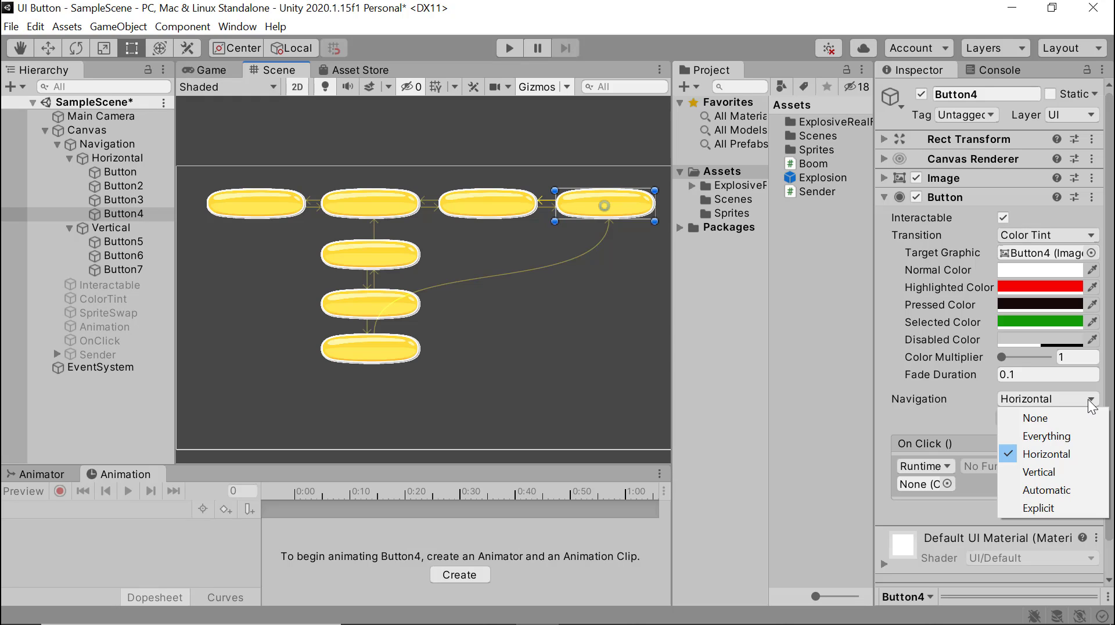
pyautogui.click(1043, 416)
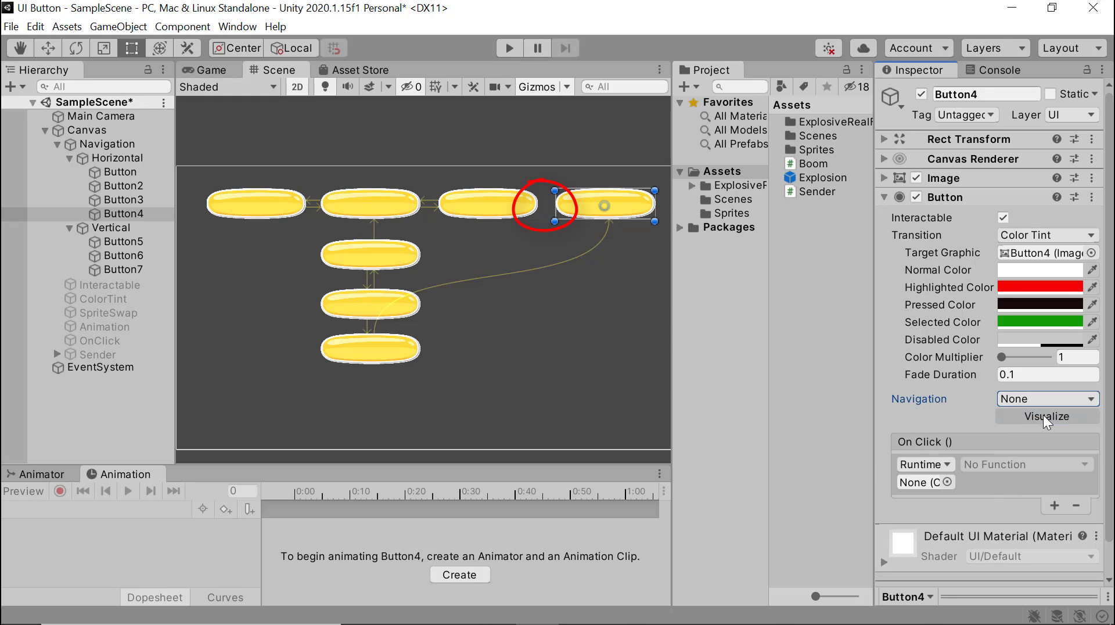
# Set the Navigation mode of Button2, the second button in the horizontal row, to Everything.
pyautogui.click(389, 206)
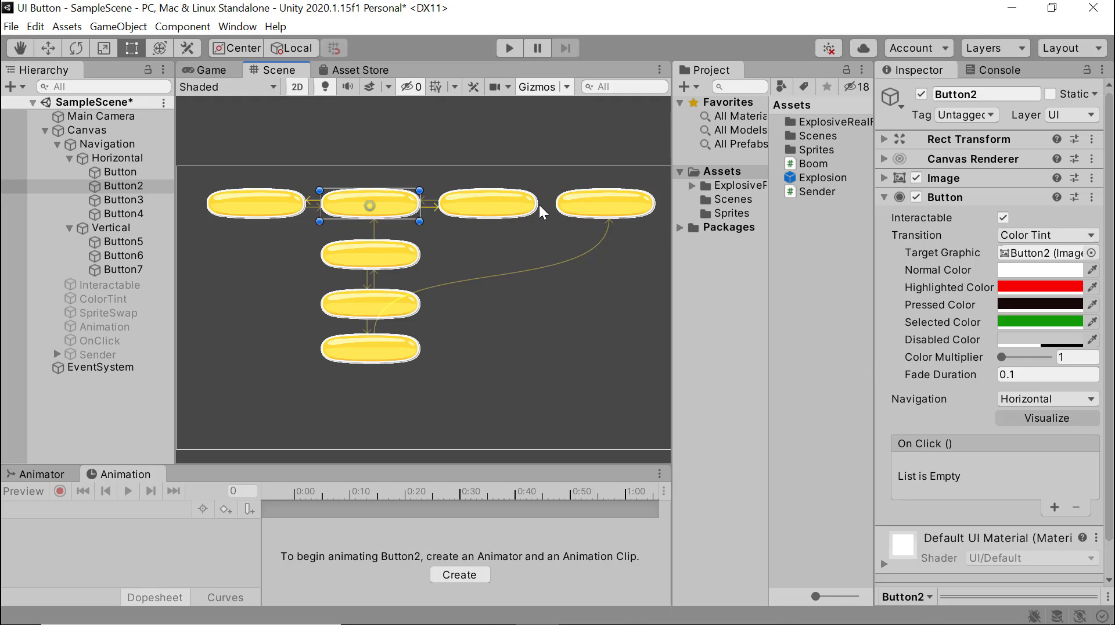
pyautogui.click(1025, 398)
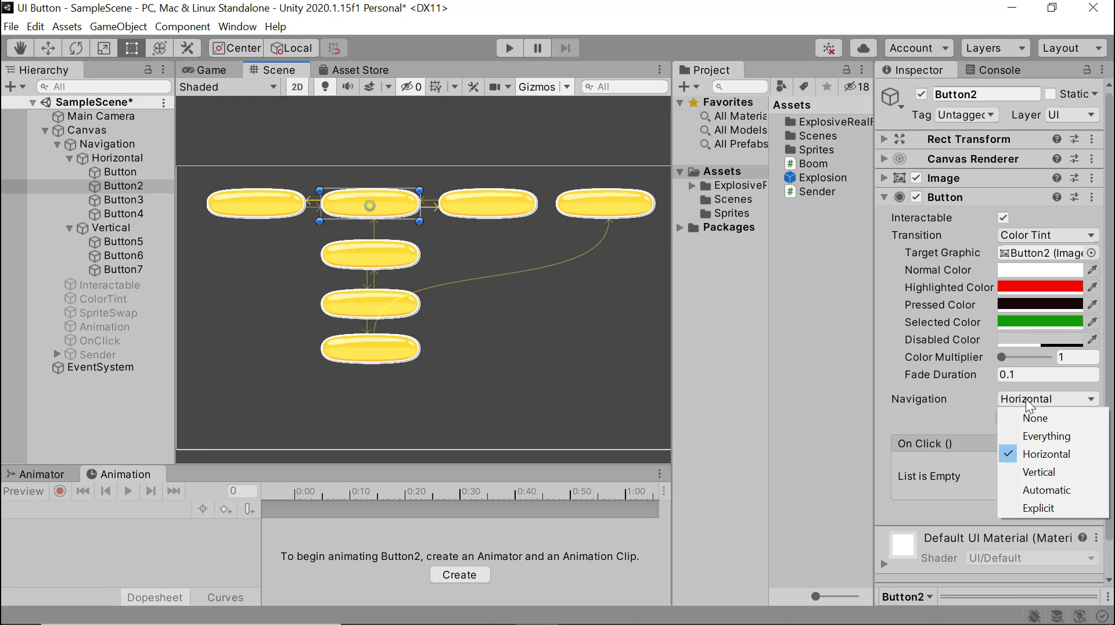
pyautogui.click(1022, 436)
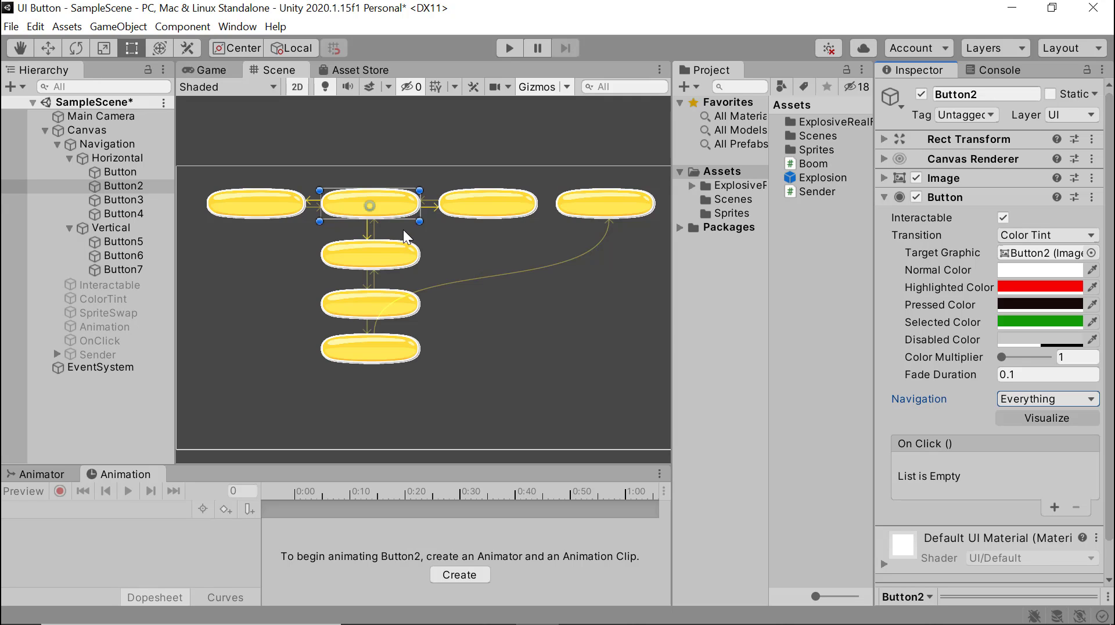
# Assign Button4 as the Select On Up target in Button7's Explicit navigation.
pyautogui.click(396, 342)
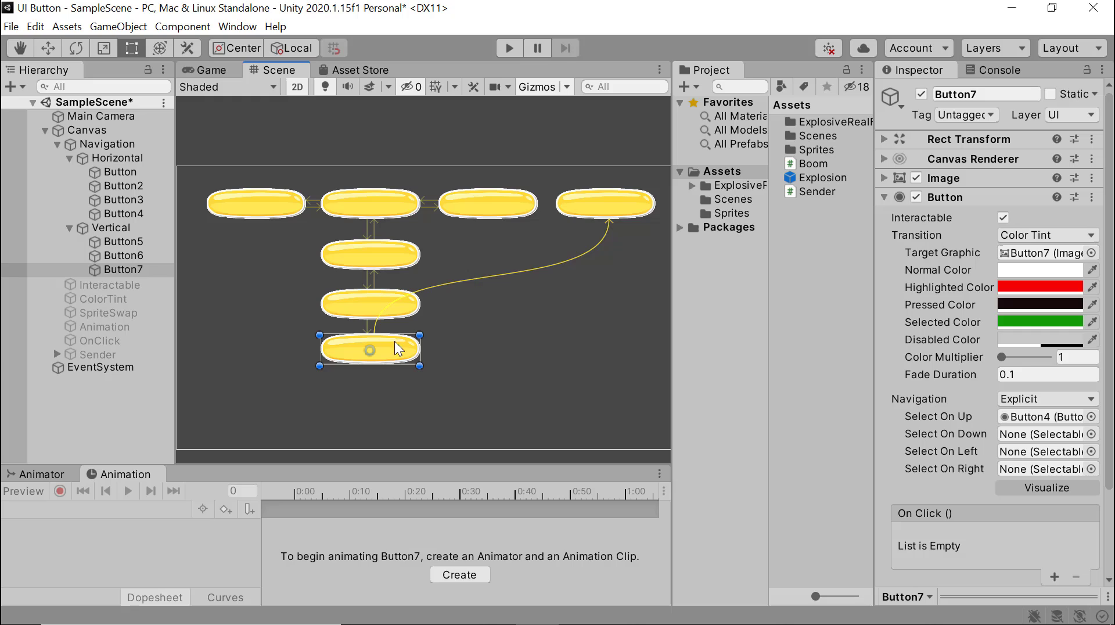
pyautogui.click(1024, 420)
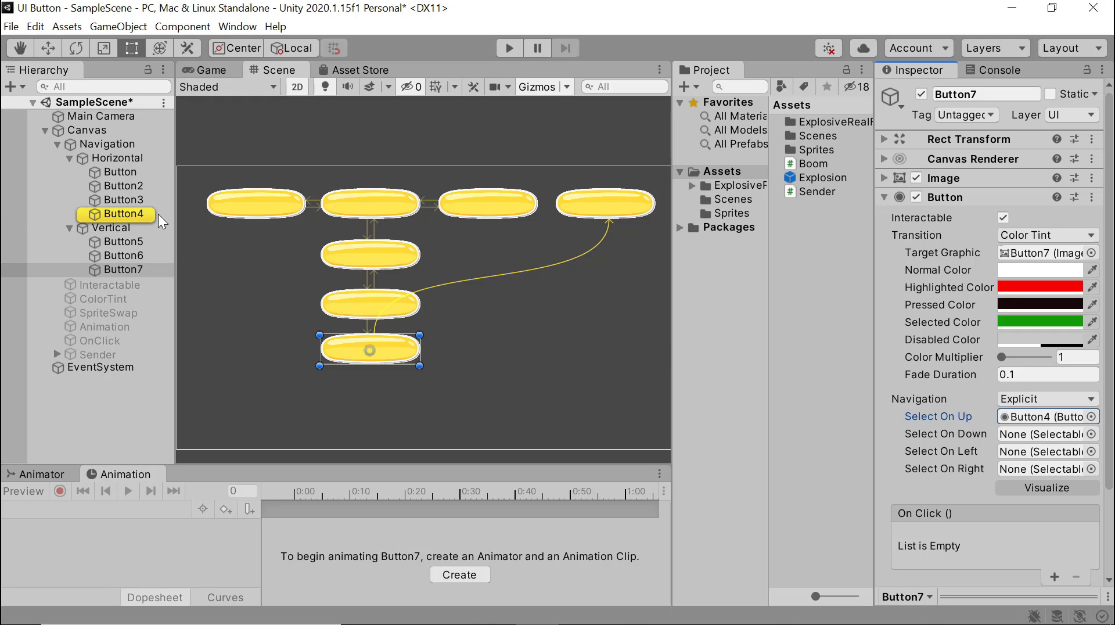
pyautogui.moveTo(123, 214); pyautogui.dragTo(1018, 424)
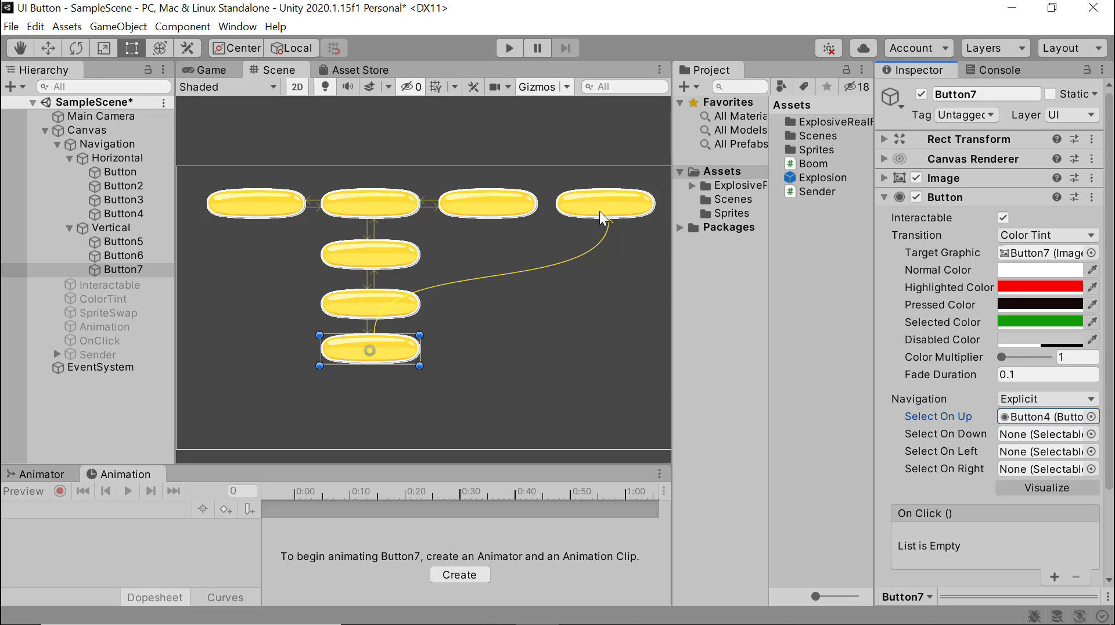
# Run the scene, select the first button of the horizontal row and test keyboard navigation along that row.
pyautogui.click(509, 48)
pyautogui.click(267, 172)
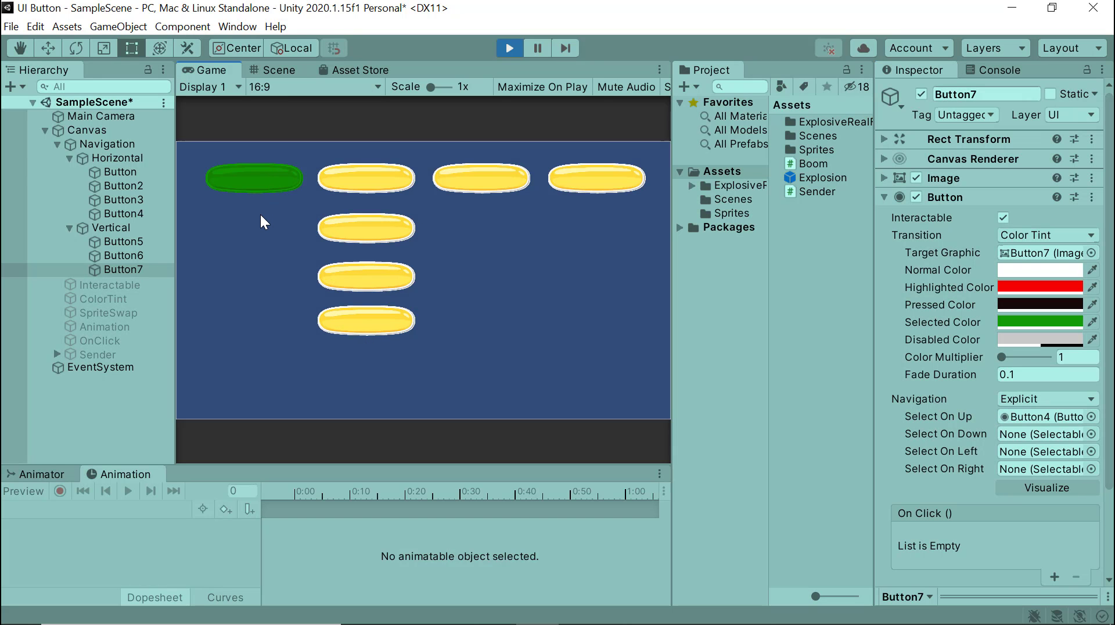
pyautogui.press('Right')
pyautogui.press('Right')
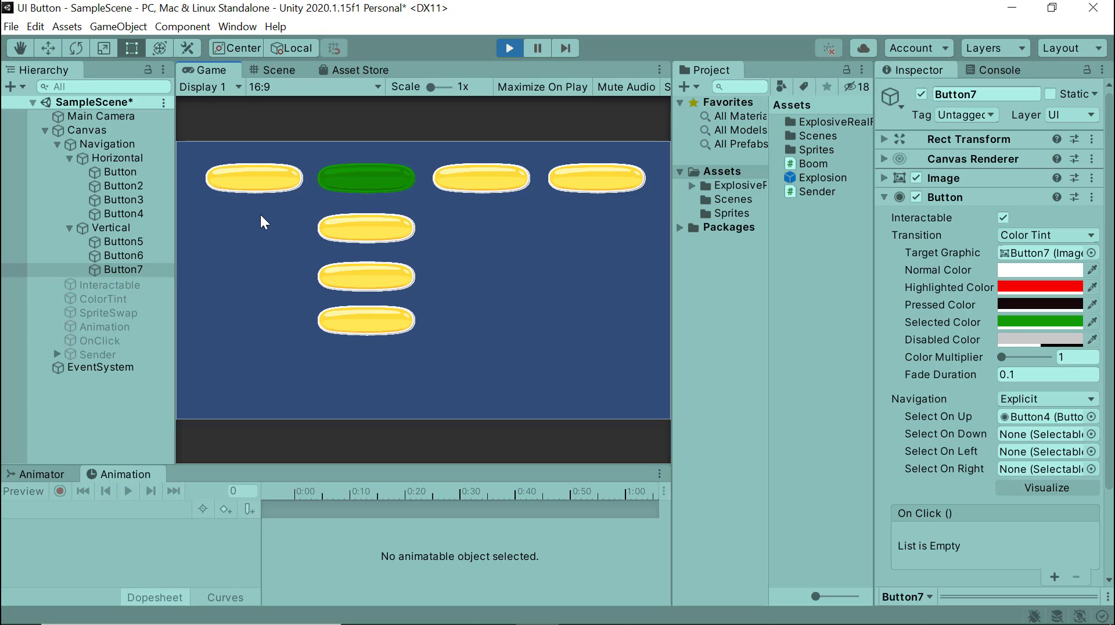
pyautogui.press('Left')
# Test keyboard navigation down the vertical column to Button7 and up to its explicit target Button4, and stop the scene.
pyautogui.press('Down')
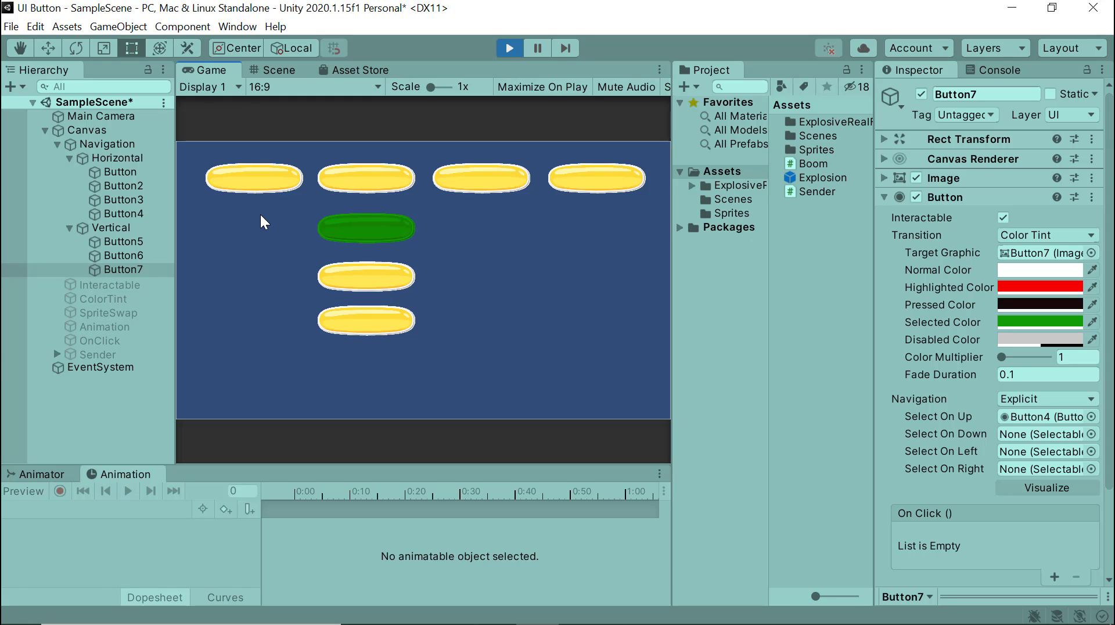
pyautogui.press('Down')
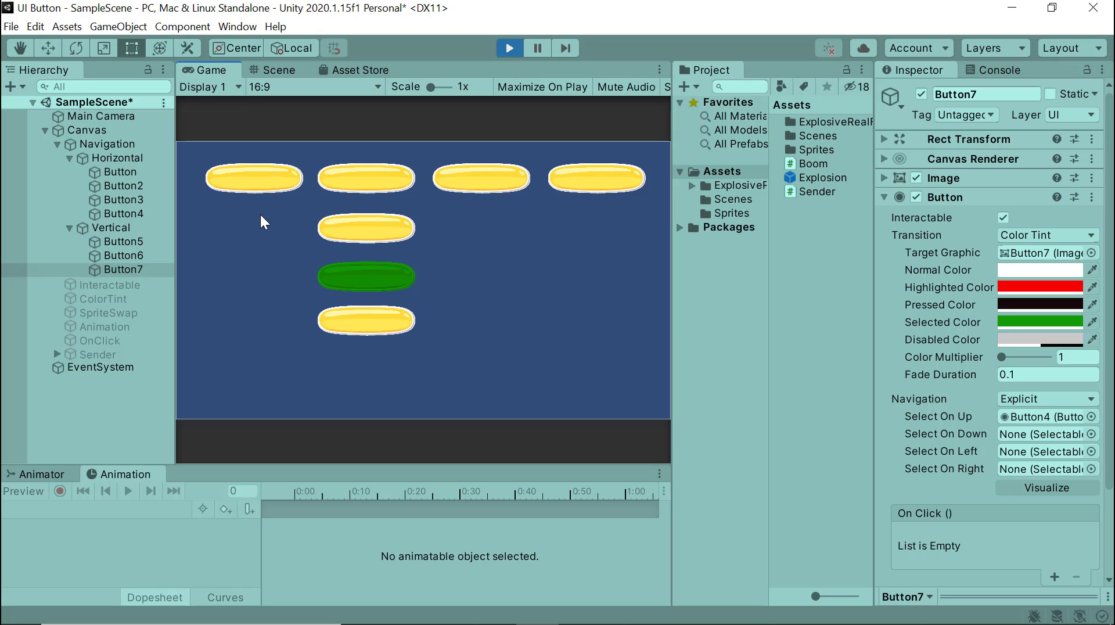
pyautogui.press('Up')
pyautogui.press('Down')
pyautogui.press('Down')
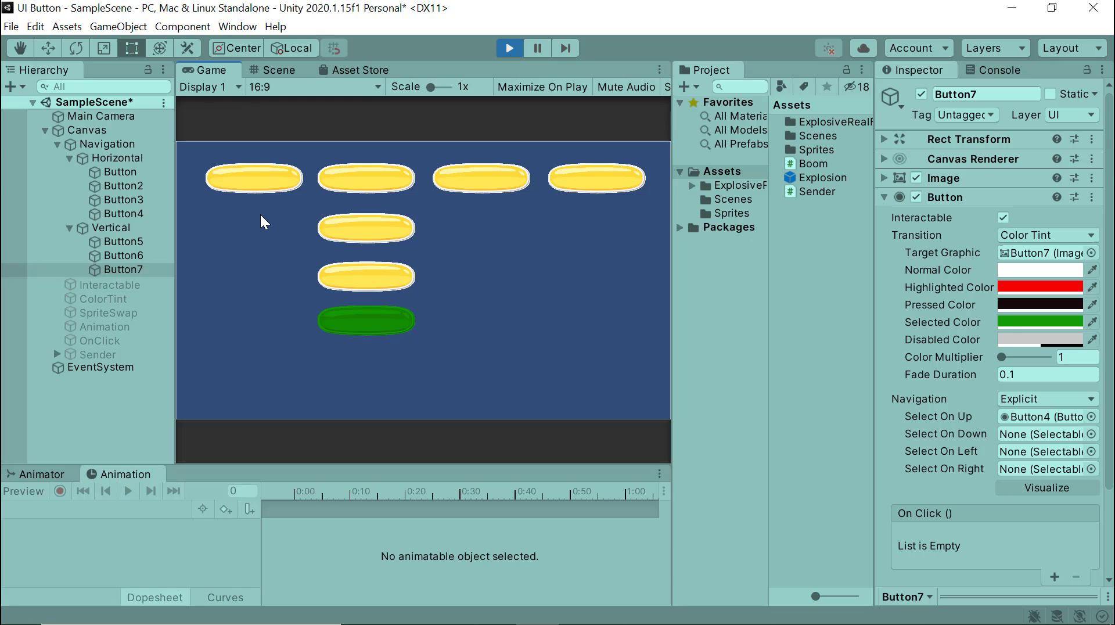
pyautogui.press('Up')
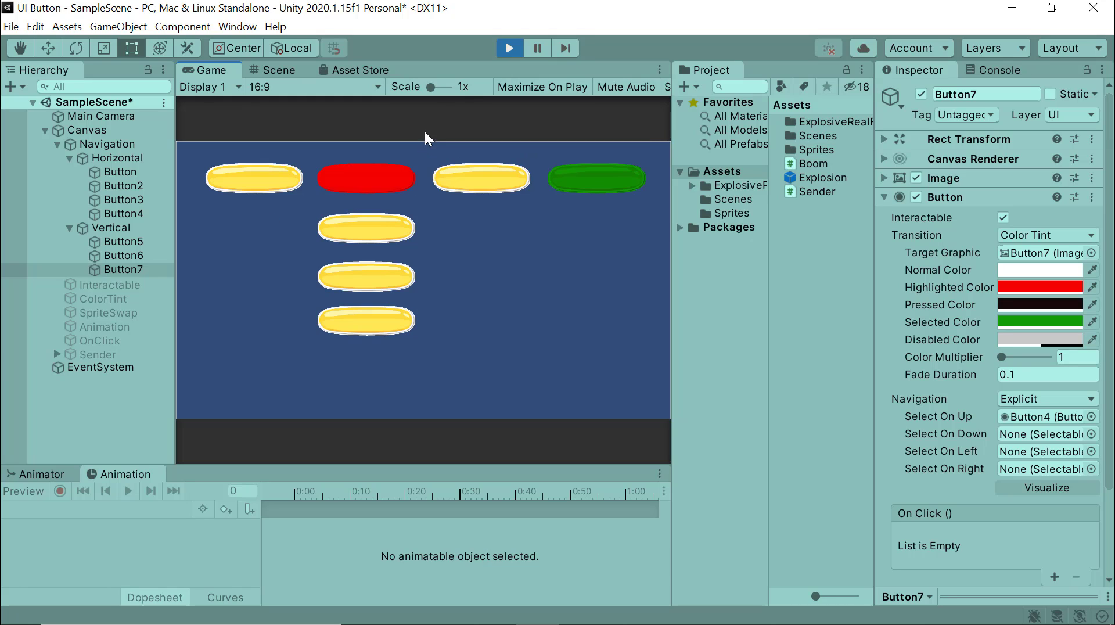
pyautogui.click(508, 48)
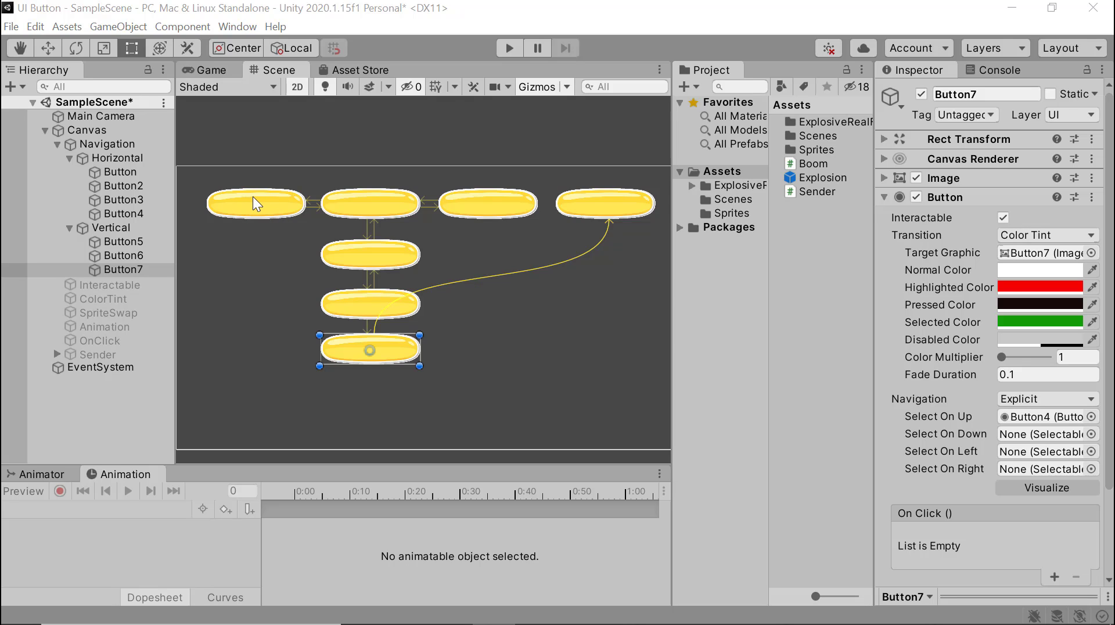
# Assign Button, the first button in the horizontal row, as the EventSystem's First Selected object.
pyautogui.click(253, 197)
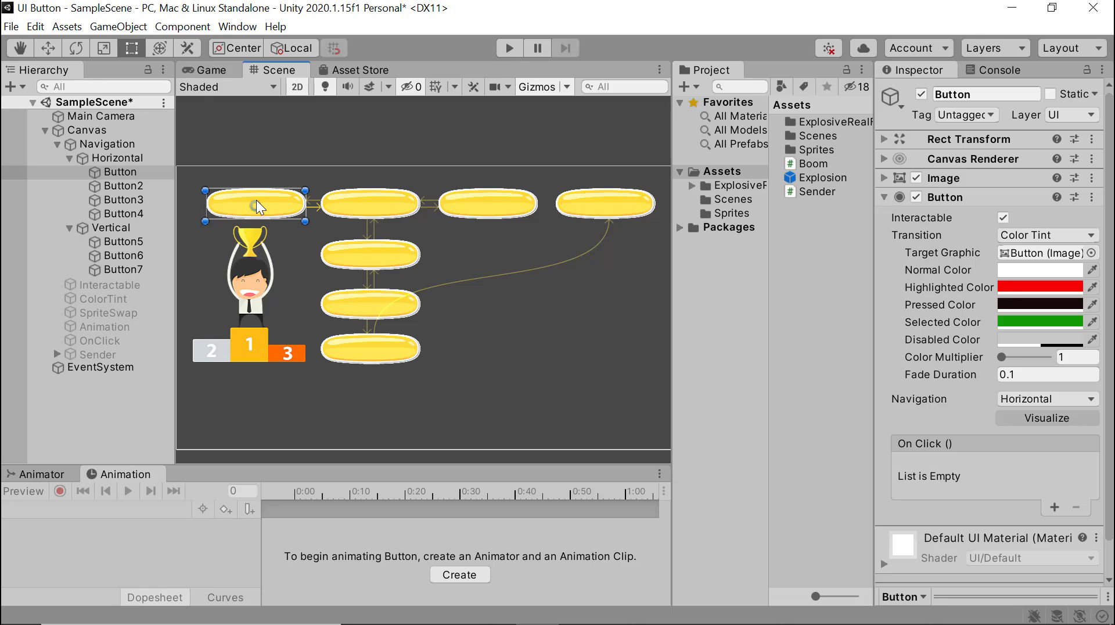
pyautogui.click(124, 368)
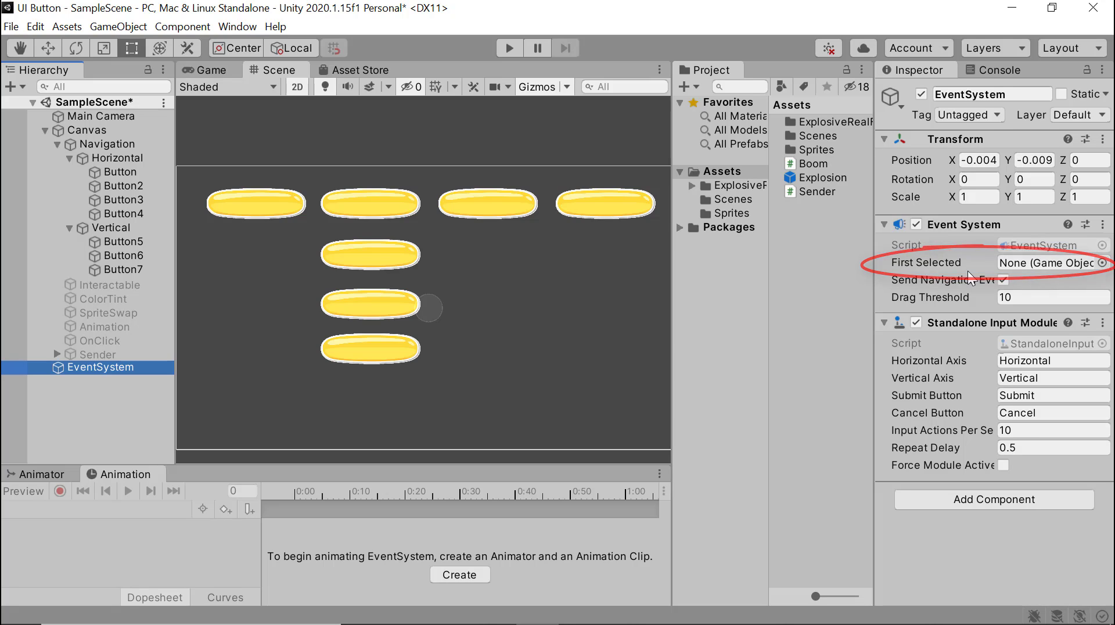
pyautogui.moveTo(123, 168); pyautogui.dragTo(1006, 263)
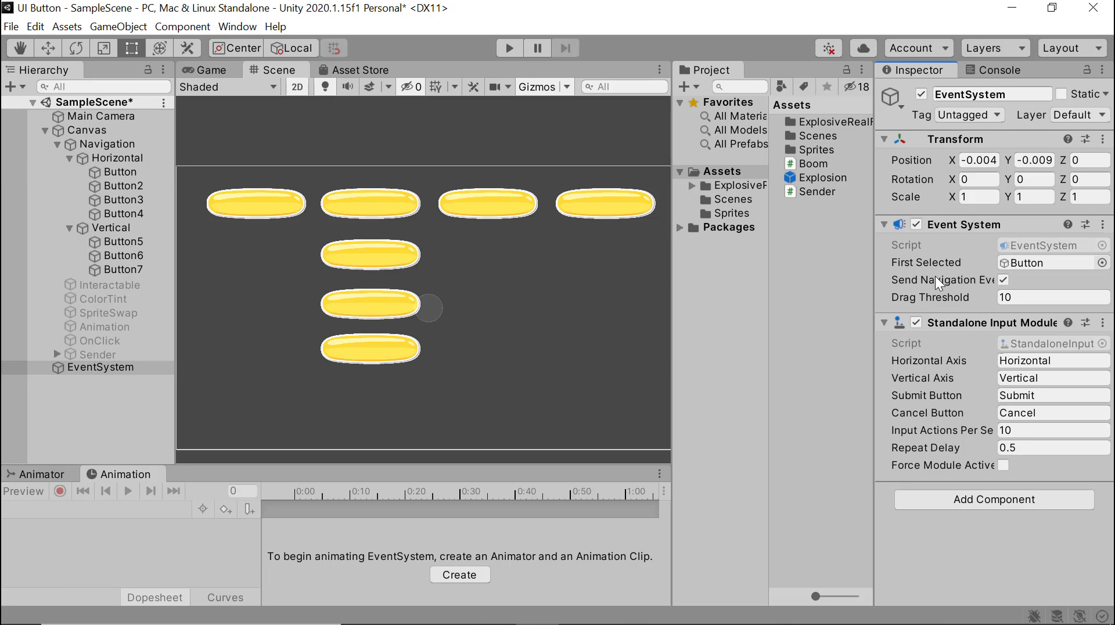
# Run the scene, test keyboard navigation from the preselected button through the row and column to Button4, and stop it.
pyautogui.click(515, 50)
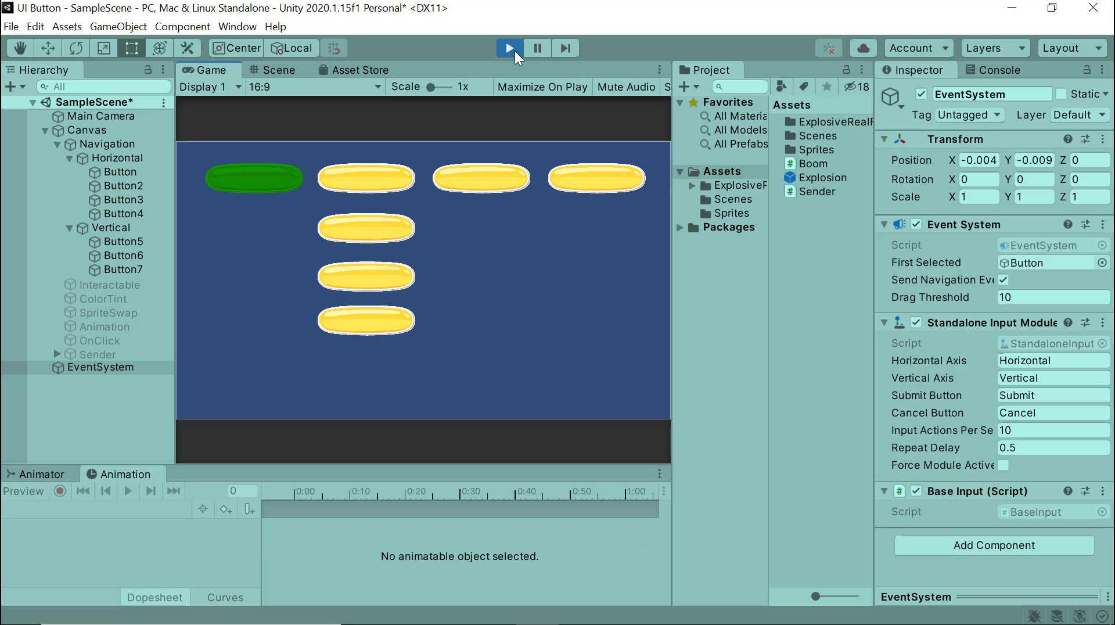
pyautogui.press('Right')
pyautogui.press('Right')
pyautogui.press('Left')
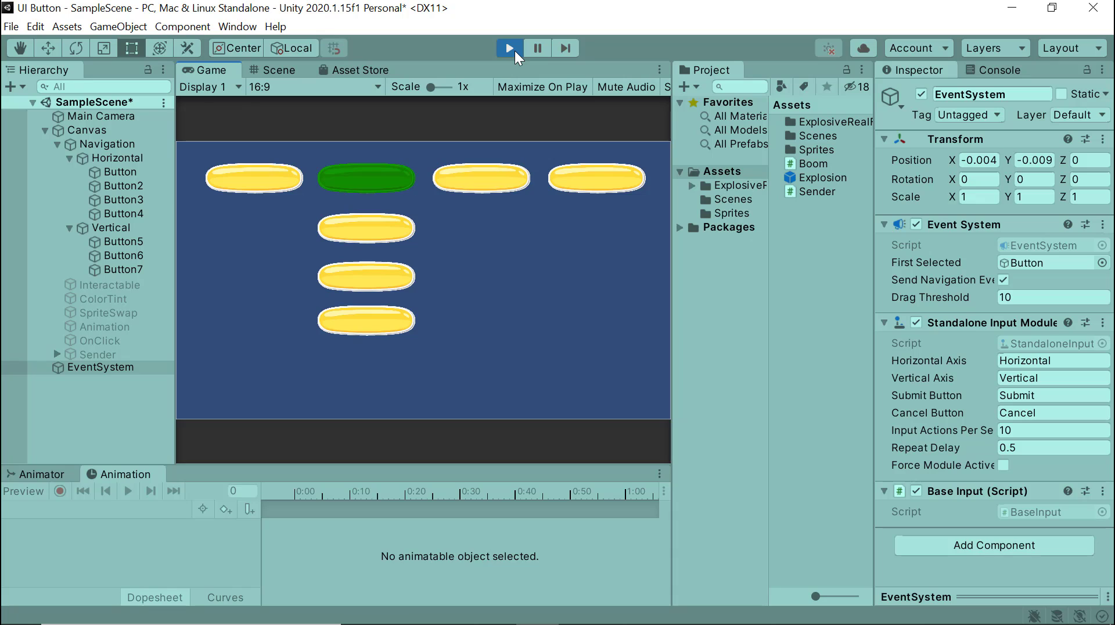
pyautogui.press('Down')
pyautogui.press('Down')
pyautogui.press('Down')
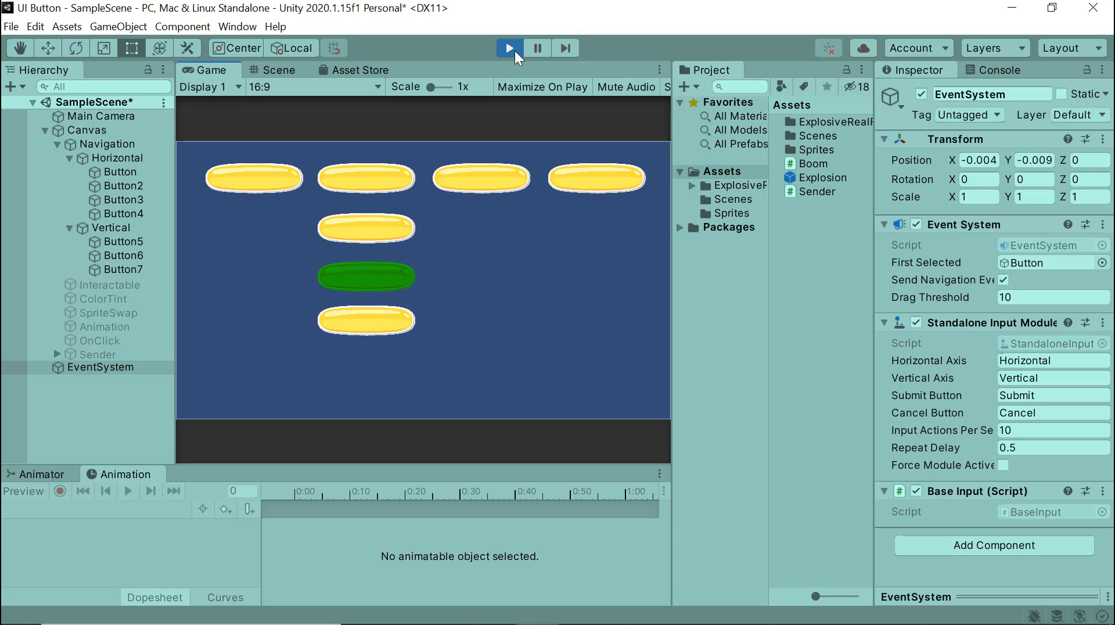
pyautogui.press('Right')
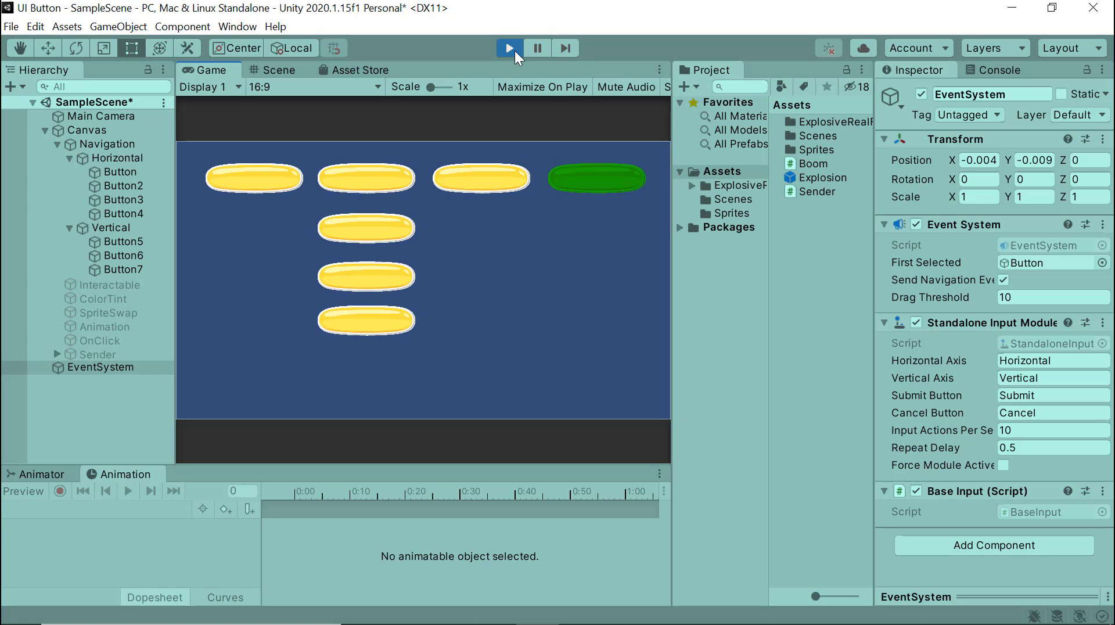
pyautogui.click(514, 51)
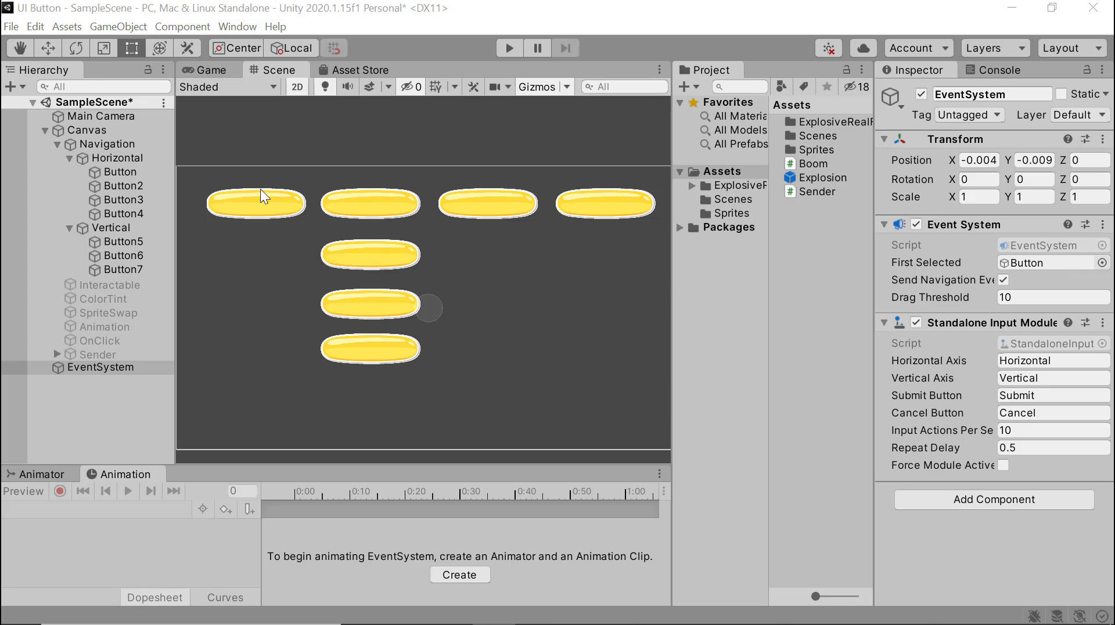
# Deactivate the Navigation object and activate the Sender object under the Canvas.
pyautogui.click(137, 145)
pyautogui.click(922, 95)
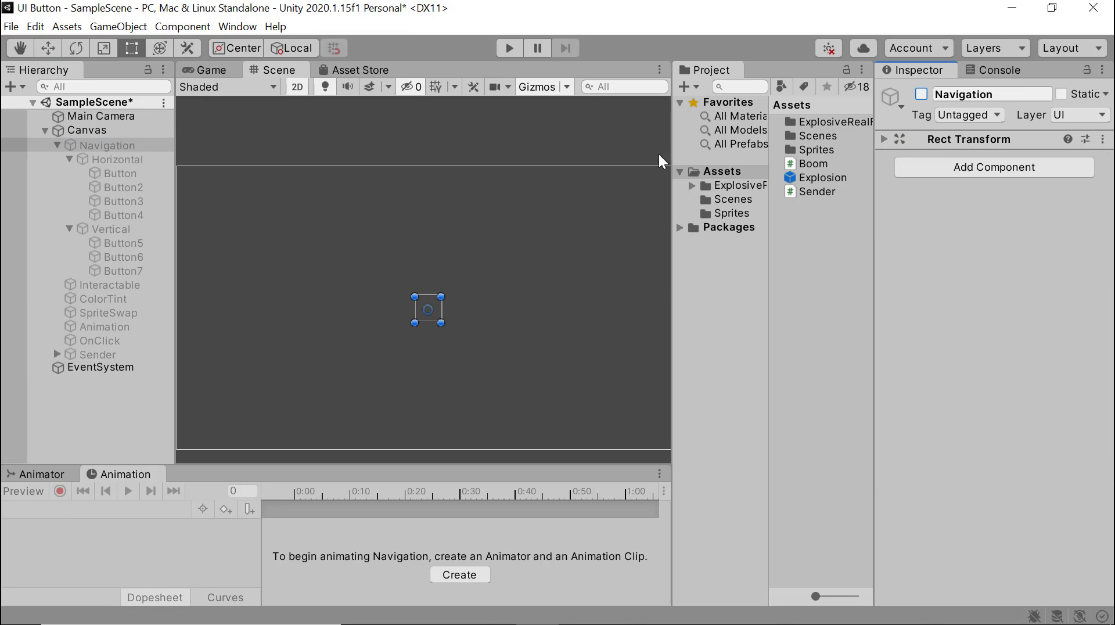
pyautogui.click(99, 355)
pyautogui.click(925, 95)
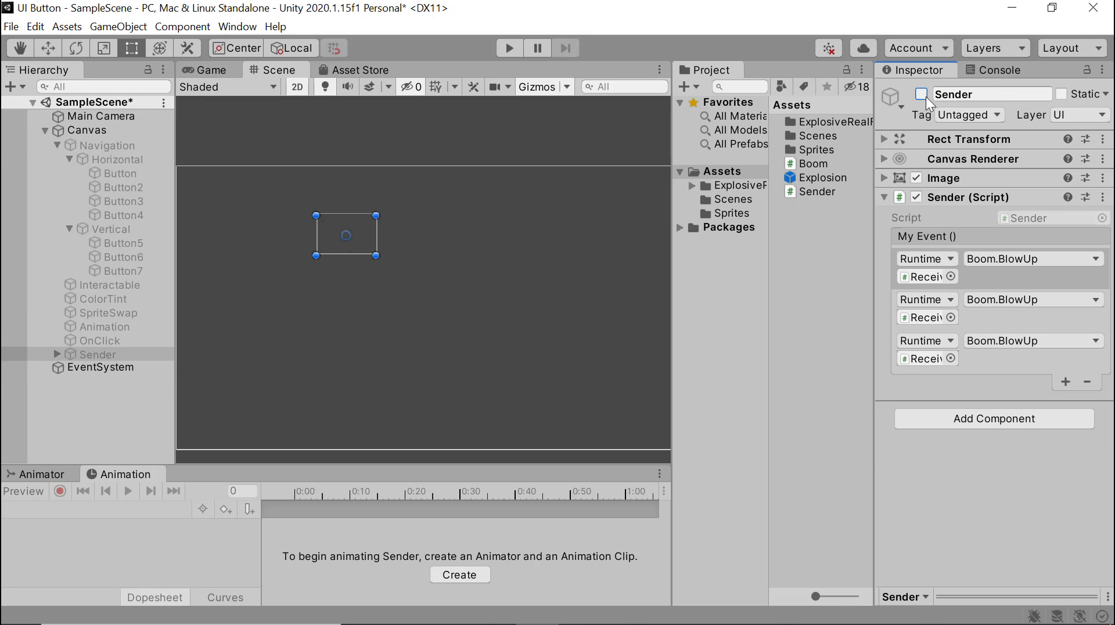
# Expand the Sender object and inspect its children Receiver, Receiver 1 and Receiver 2.
pyautogui.click(57, 354)
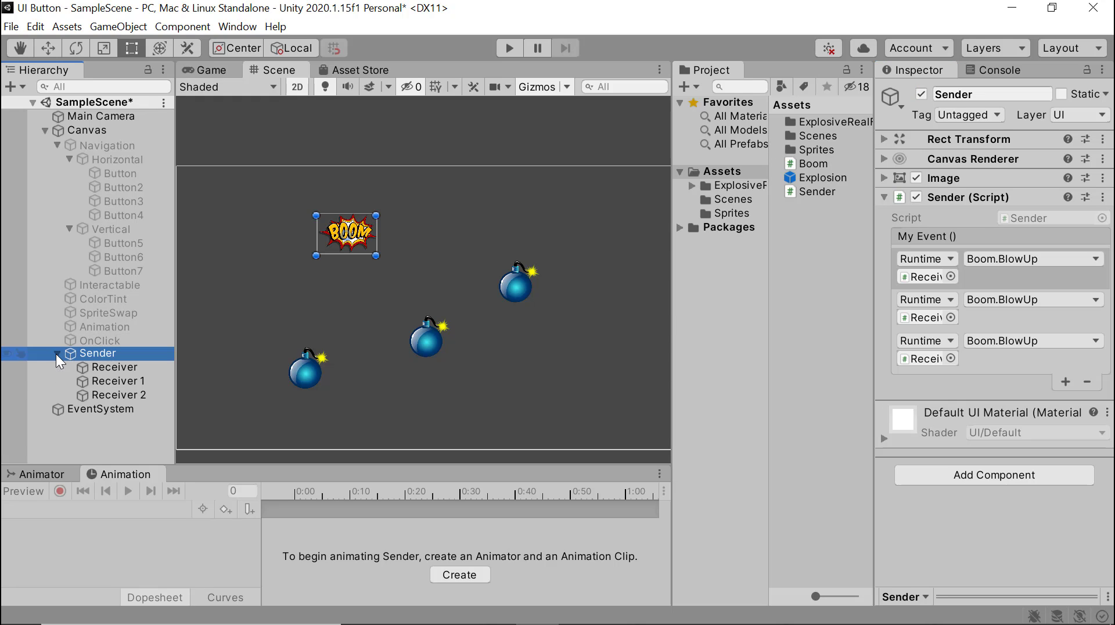
pyautogui.click(112, 364)
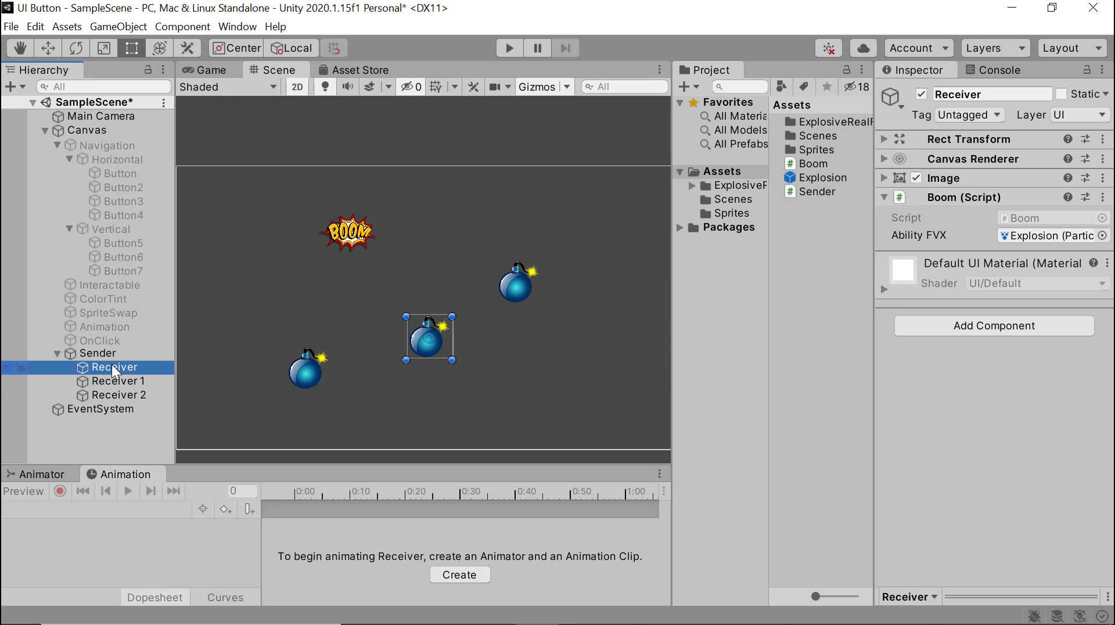
pyautogui.click(117, 387)
pyautogui.click(117, 395)
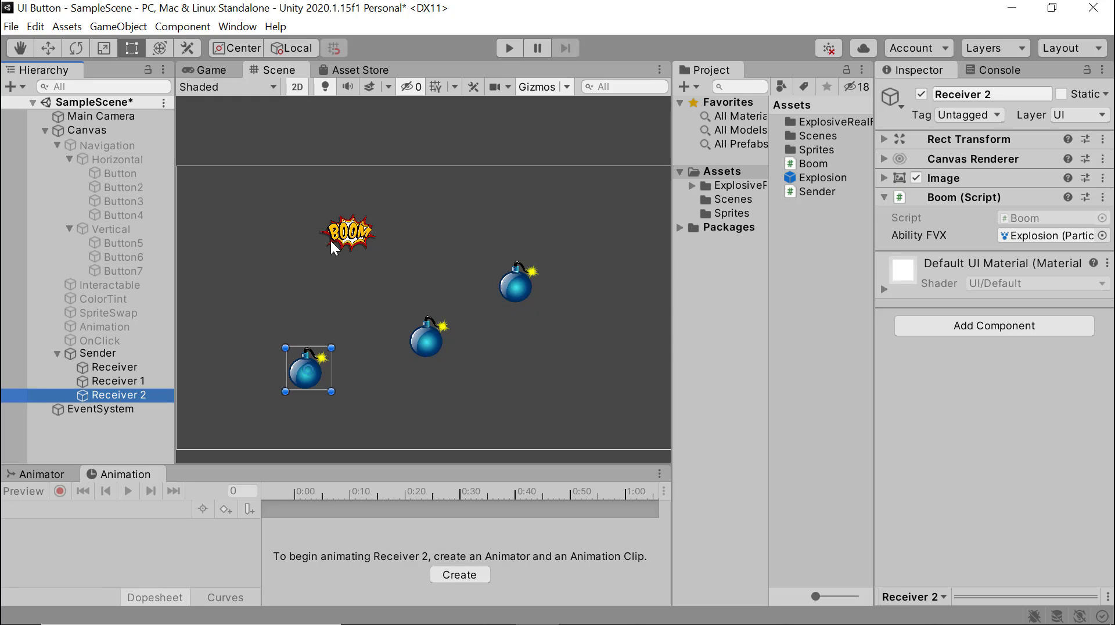
# Run the scene, trigger the BOOM image to blow up the bombs, and stop the scene.
pyautogui.click(509, 48)
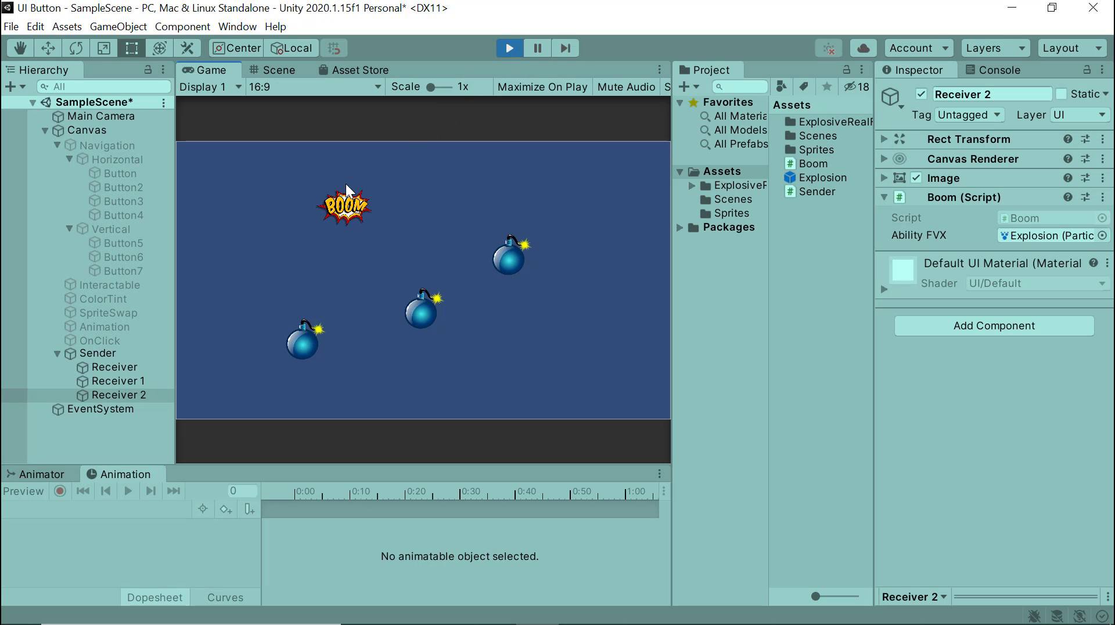
pyautogui.click(343, 212)
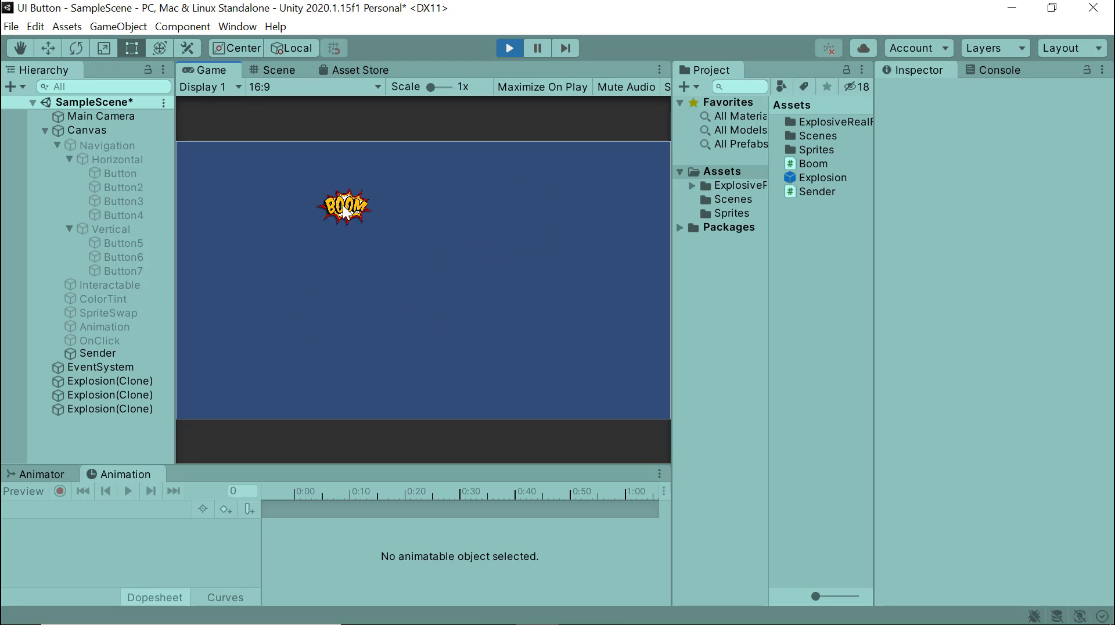
pyautogui.click(511, 50)
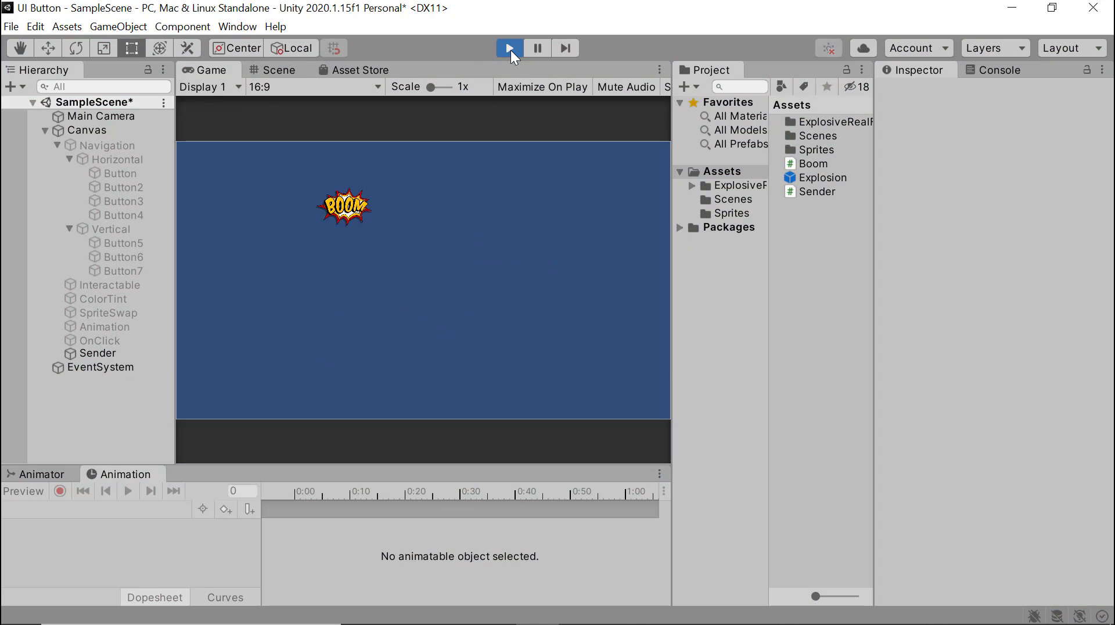
# Review the Sender's My Event () list and the Boom component on its receivers.
pyautogui.click(98, 356)
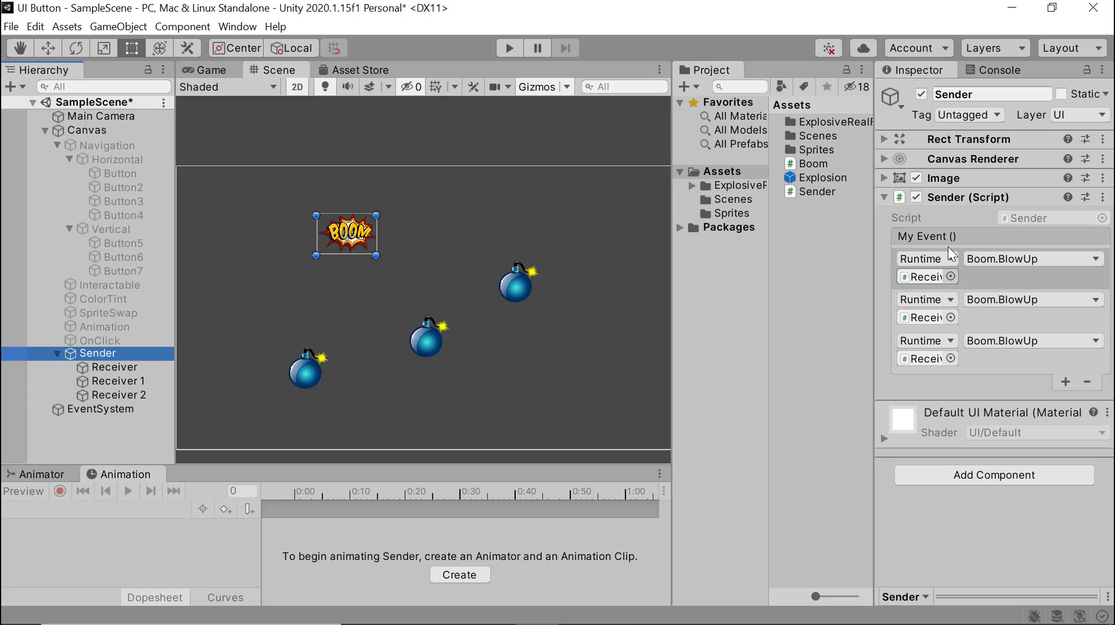
pyautogui.click(132, 366)
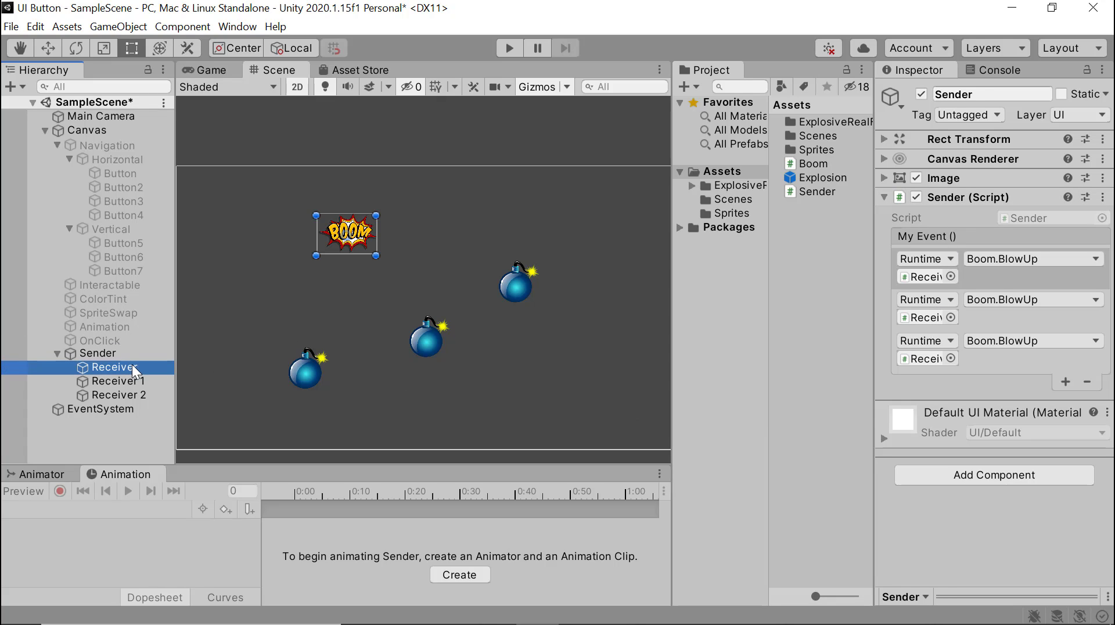
pyautogui.click(120, 381)
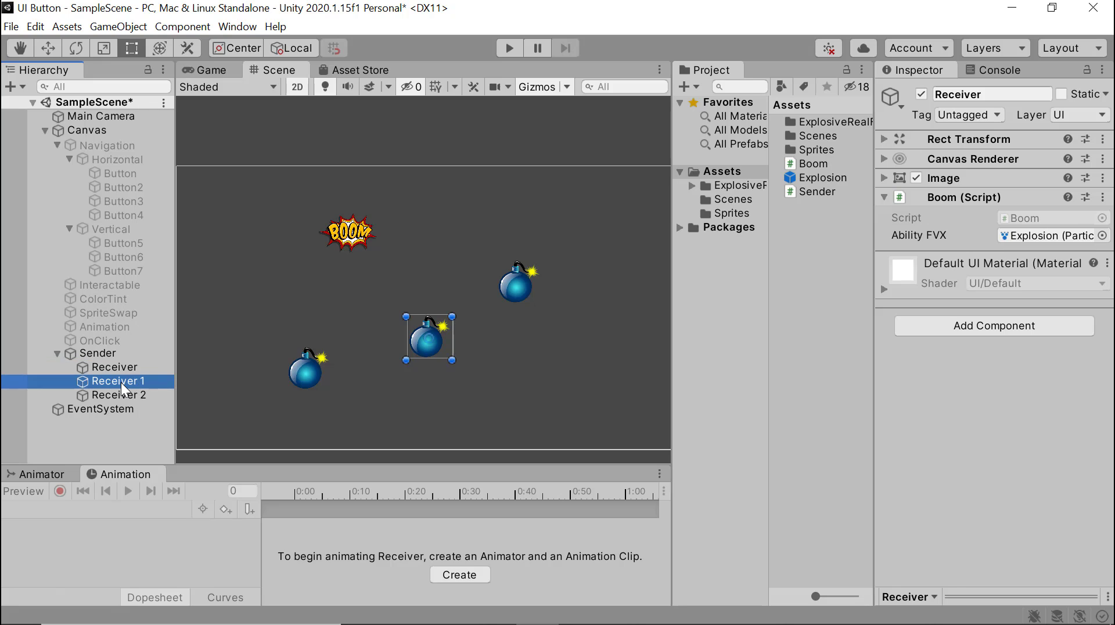
# Open the Boom script from Receiver 2 in Visual Studio and examine the BlowUp() method and Sender.cs.
pyautogui.click(120, 397)
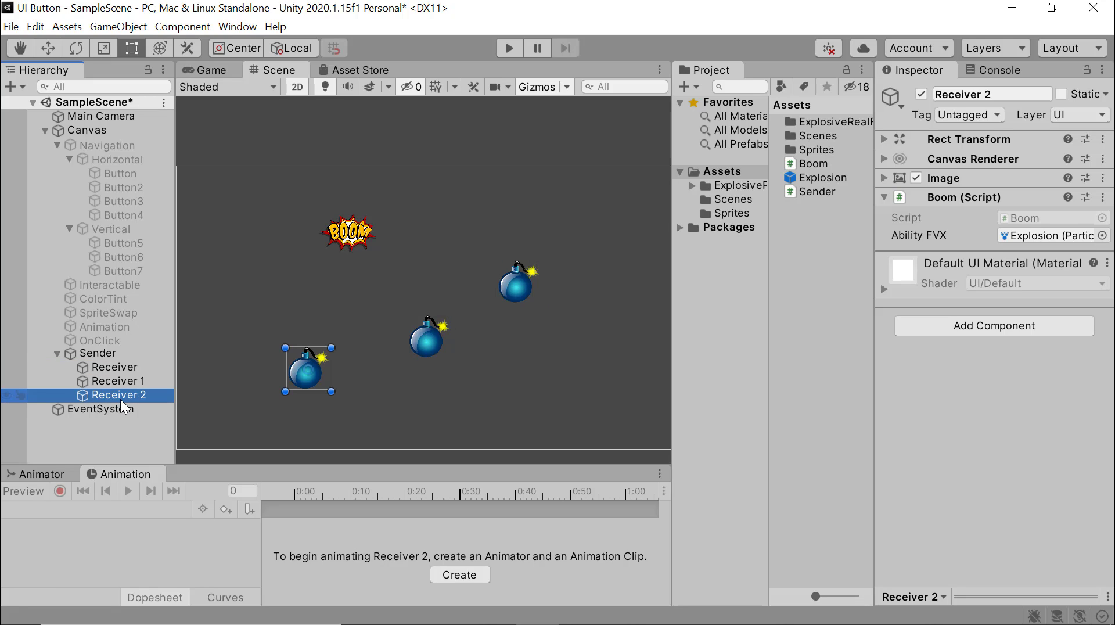
pyautogui.doubleClick(1021, 219)
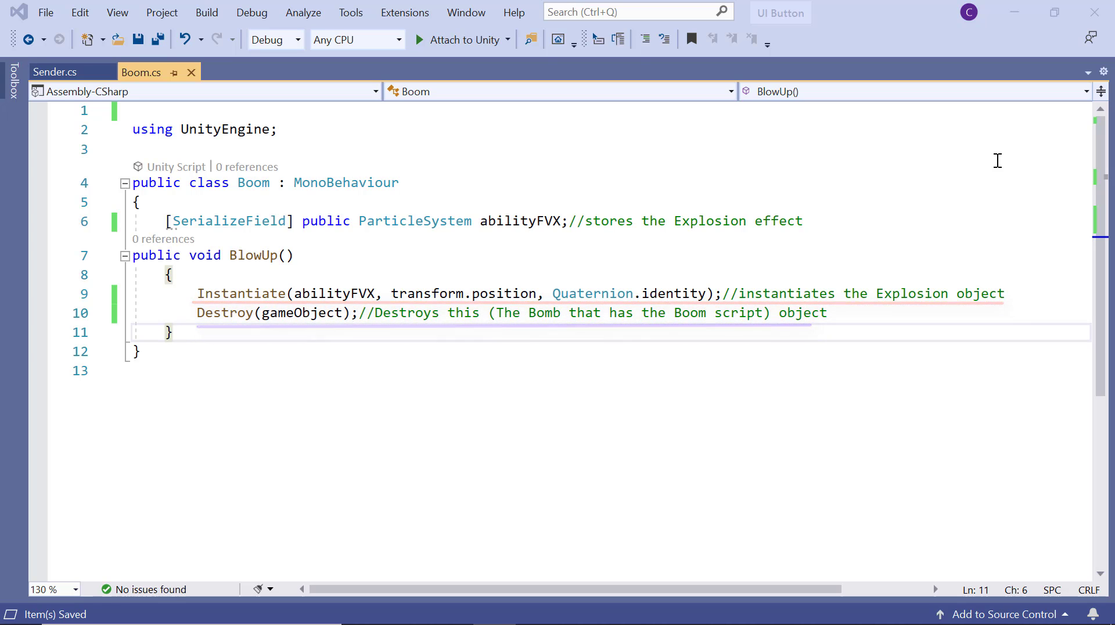
pyautogui.click(55, 72)
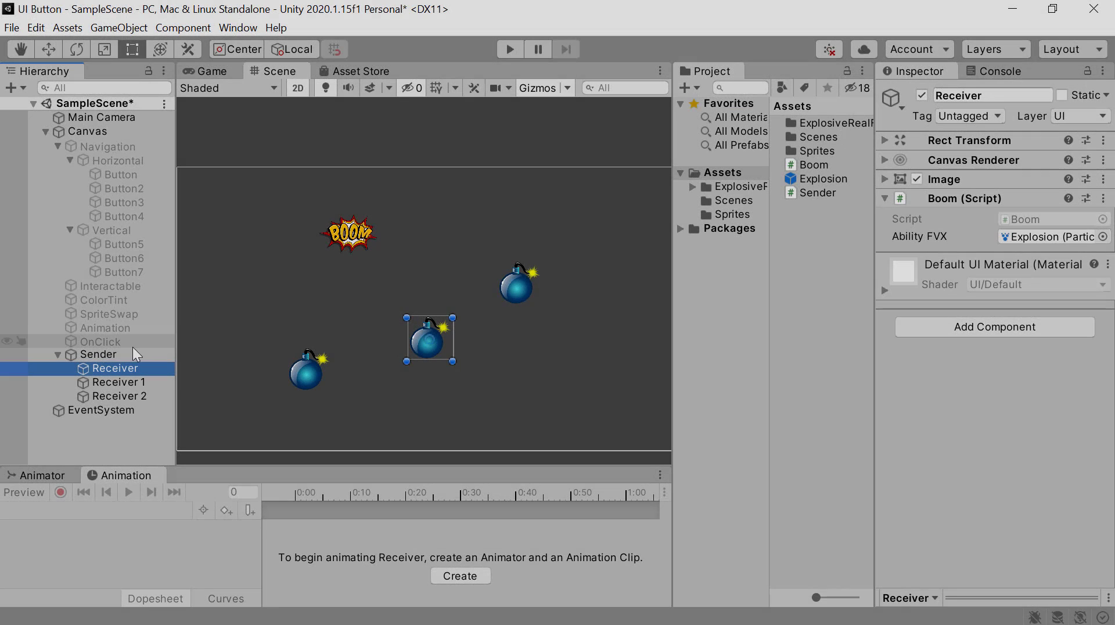
# Assign Receiver 1 to the first entry of the Sender's My Event () list and set its function to Boom.BlowUp.
pyautogui.click(104, 356)
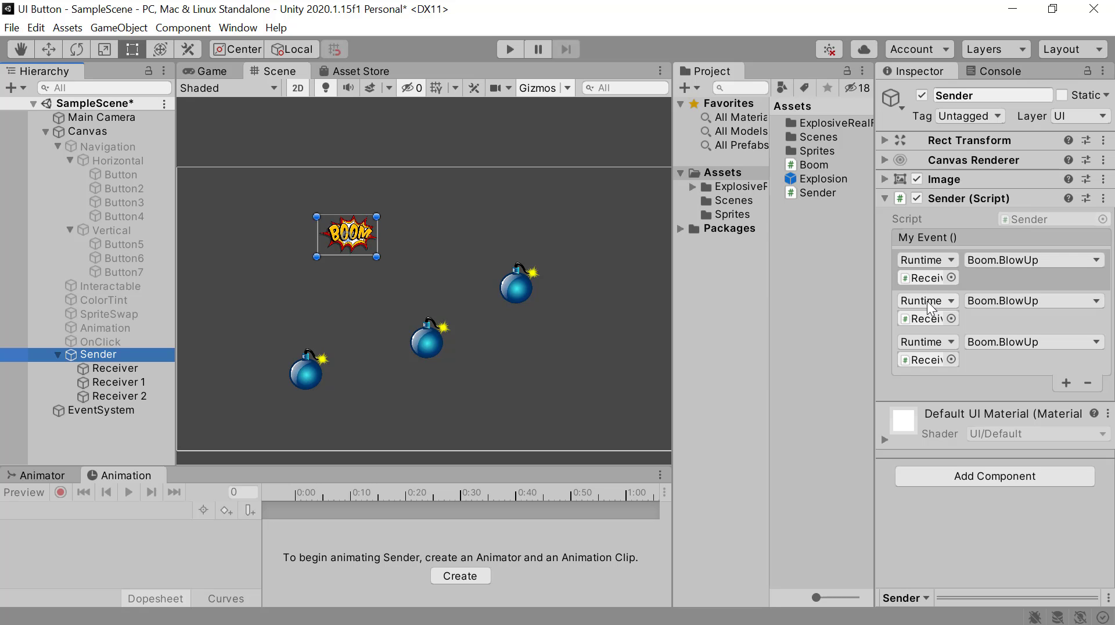
pyautogui.moveTo(117, 382); pyautogui.dragTo(915, 285)
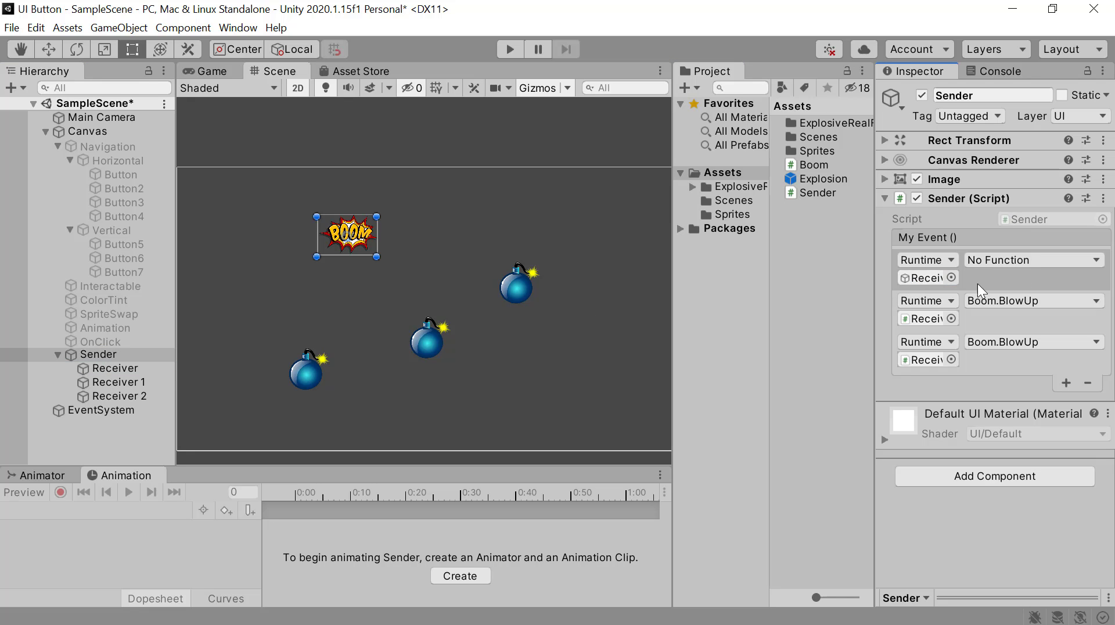
pyautogui.click(1098, 261)
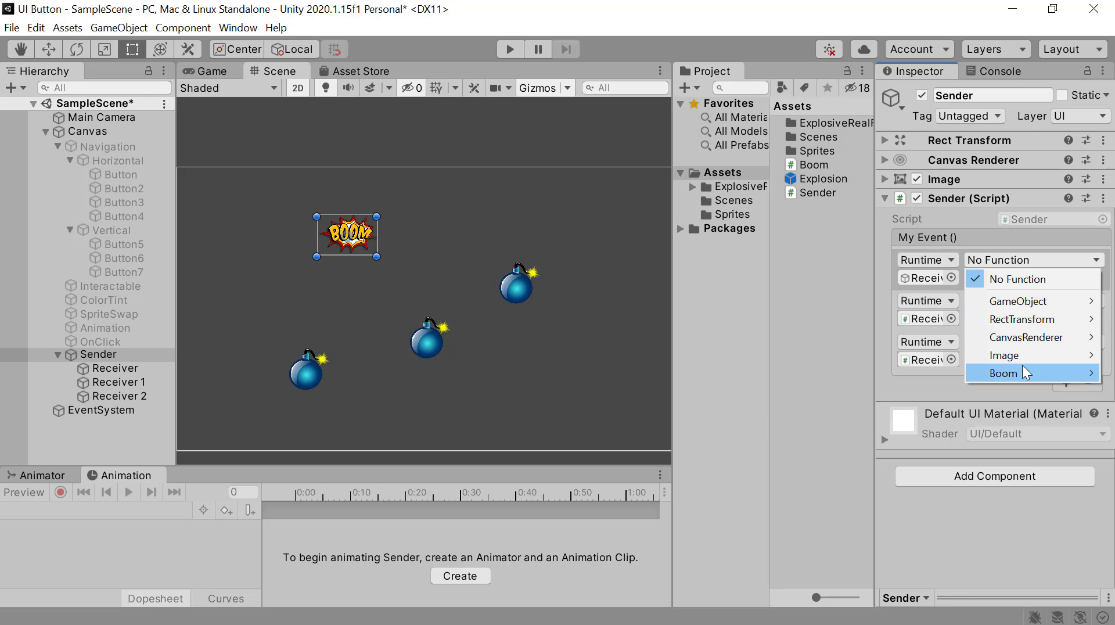
pyautogui.moveTo(1024, 373)
pyautogui.click(812, 464)
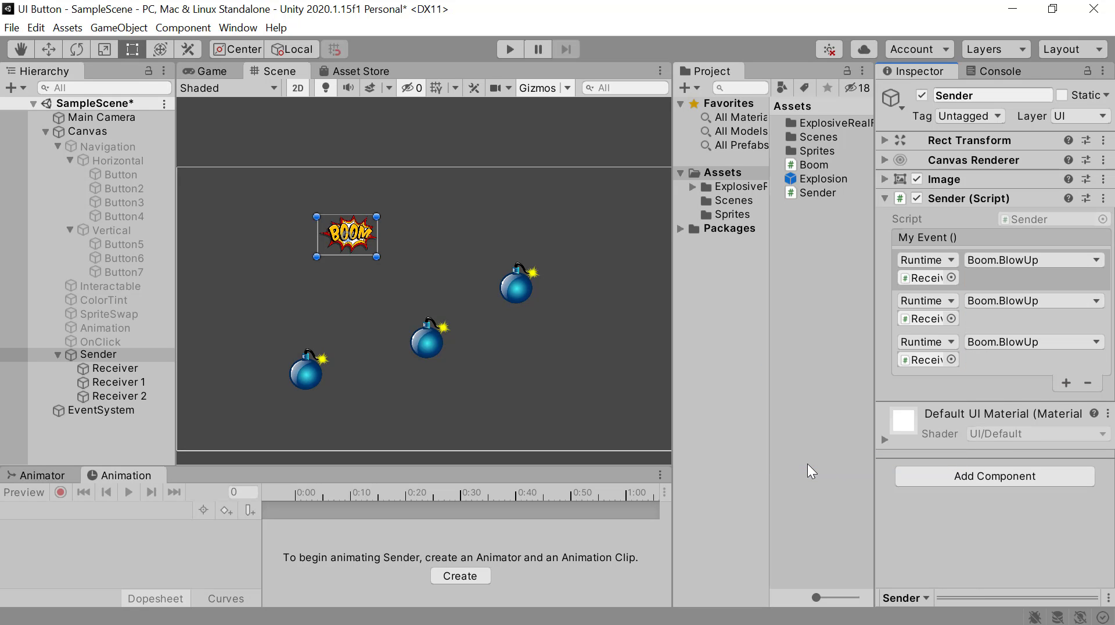
# Test the reassigned My Event () entry by triggering the BOOM image in play mode, and stop the scene.
pyautogui.click(505, 50)
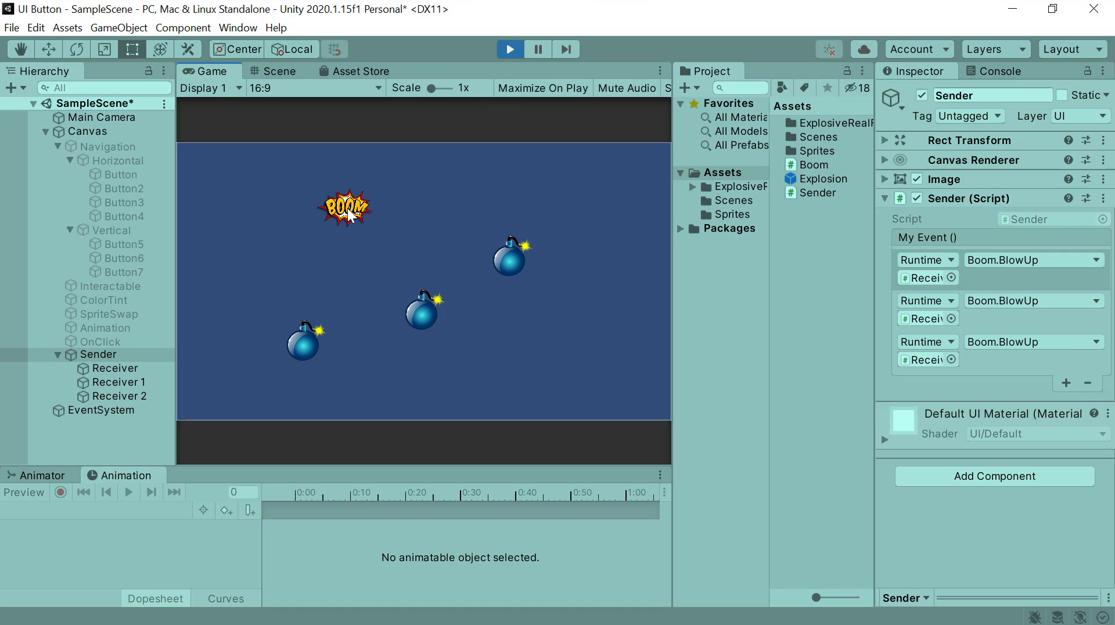
pyautogui.click(348, 214)
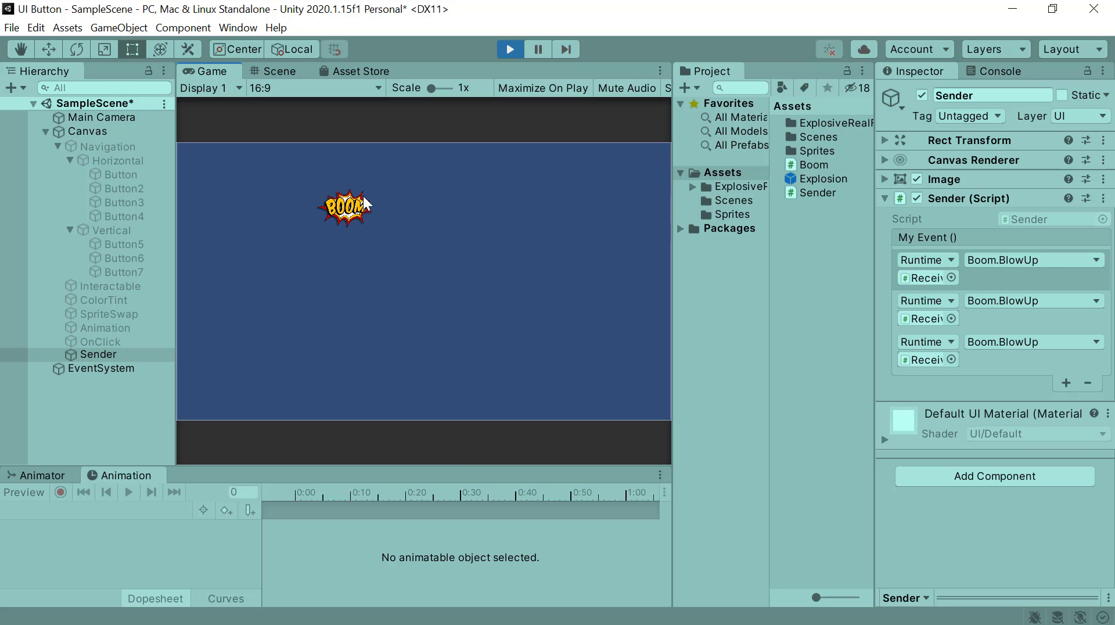
pyautogui.click(511, 50)
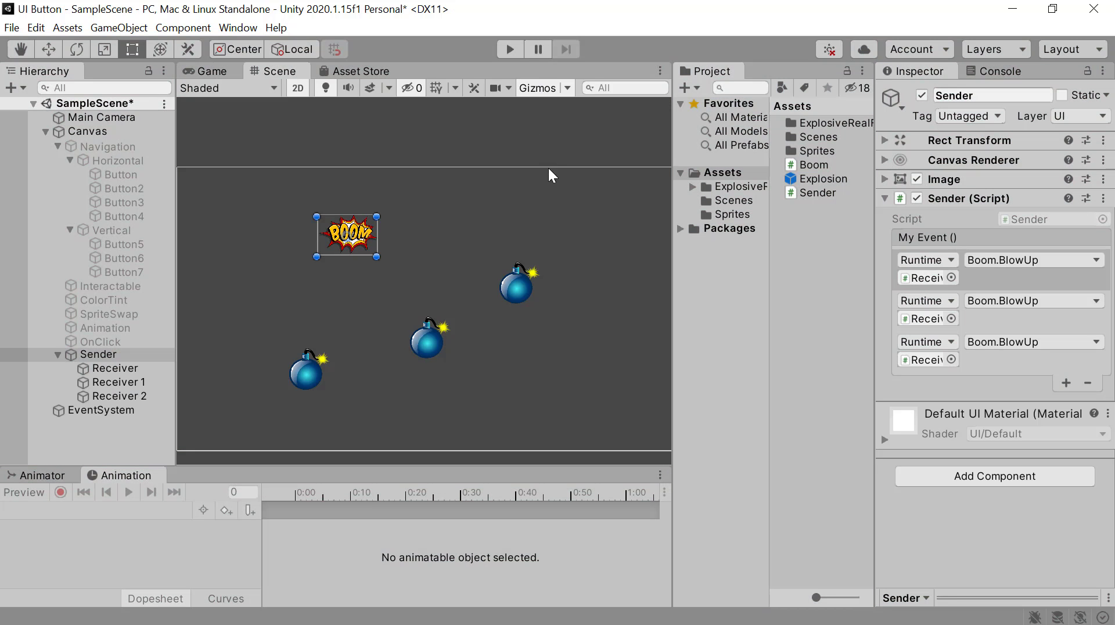